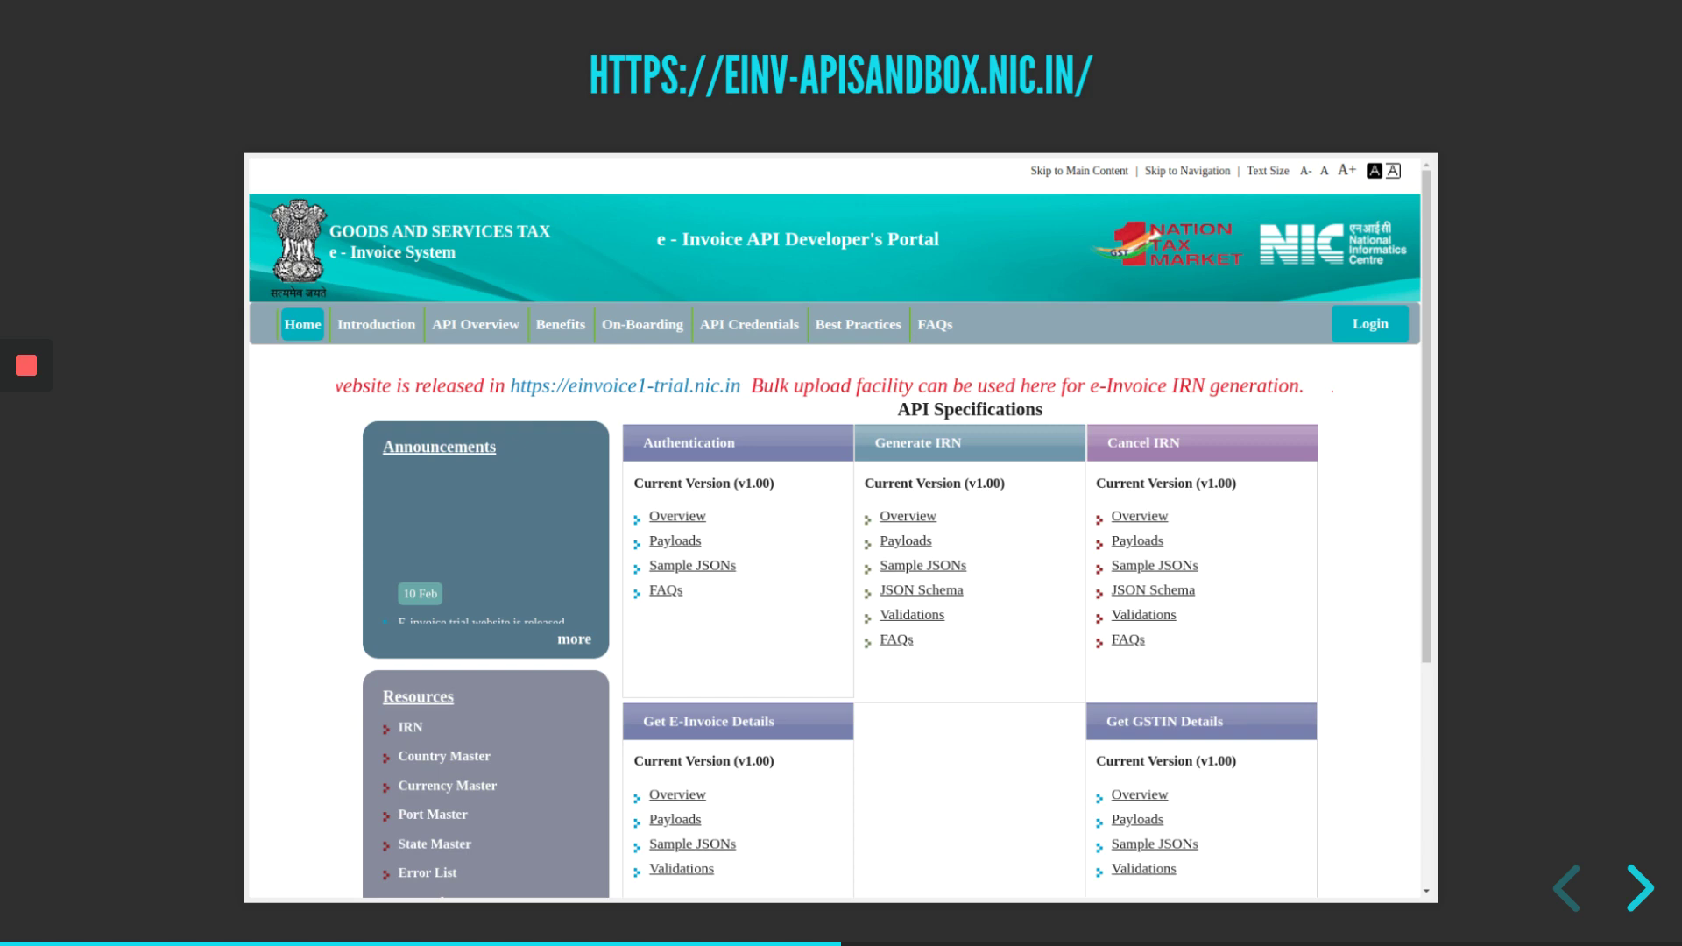
# - Advance the presentation to the GSTZen Billing Live Demo slide
pyautogui.press('Right')
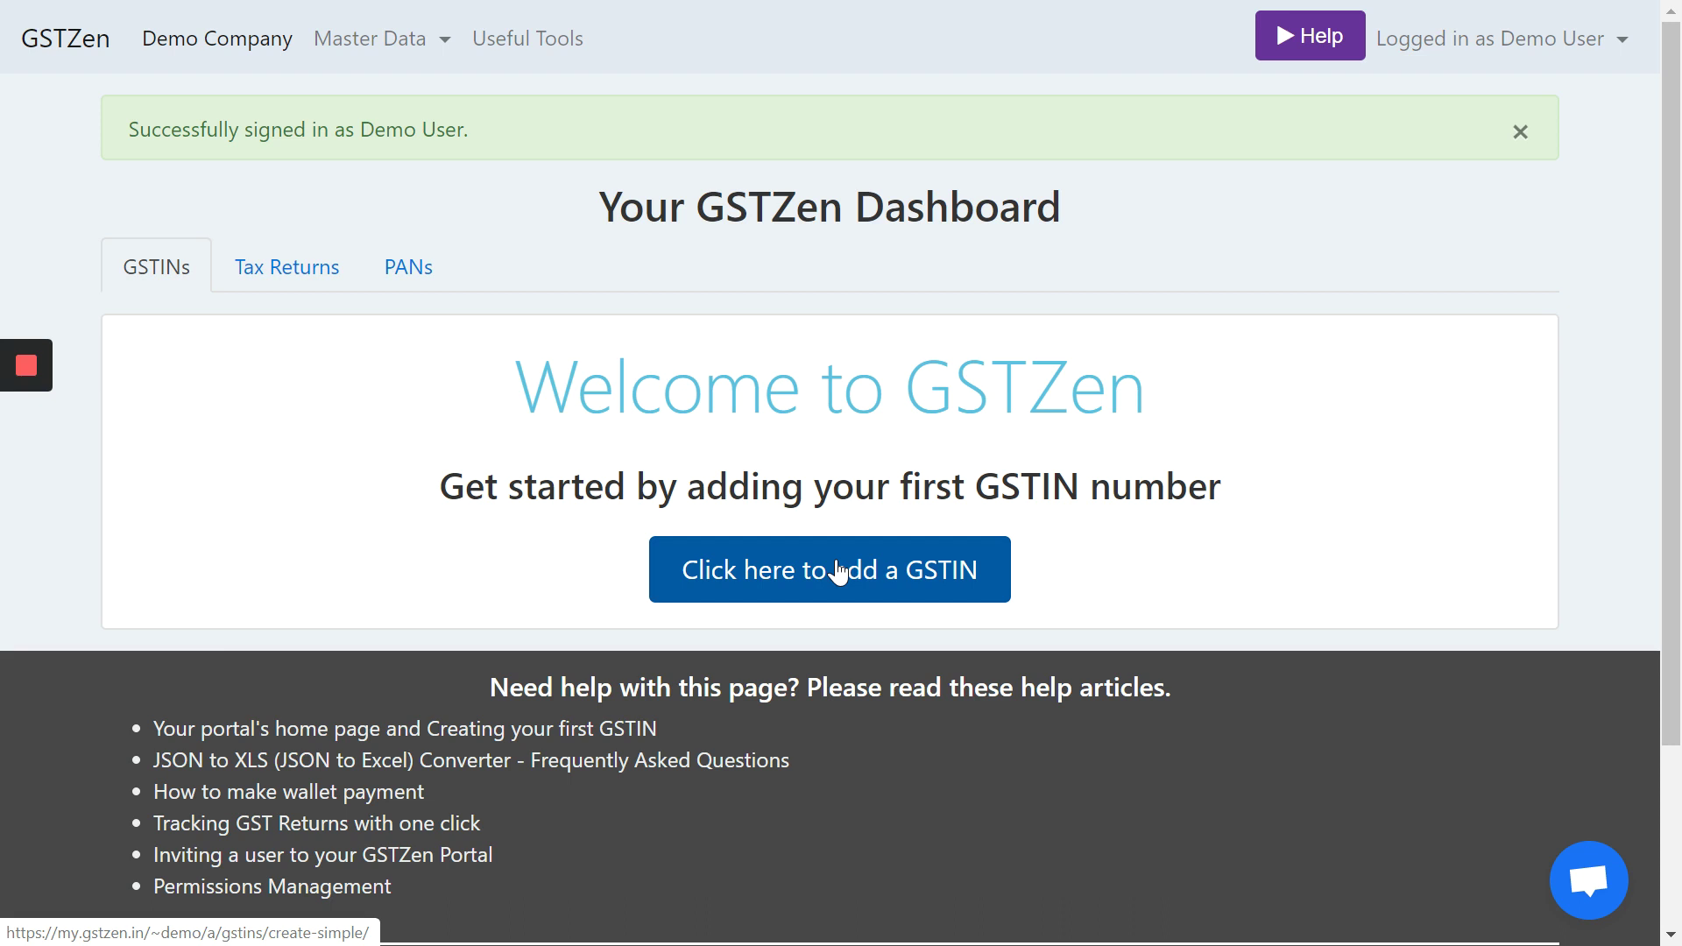
# - Register GSTZEN DEMO PRIVATE LIMITED's GSTIN as a Regular Tax Payer
pyautogui.click(838, 571)
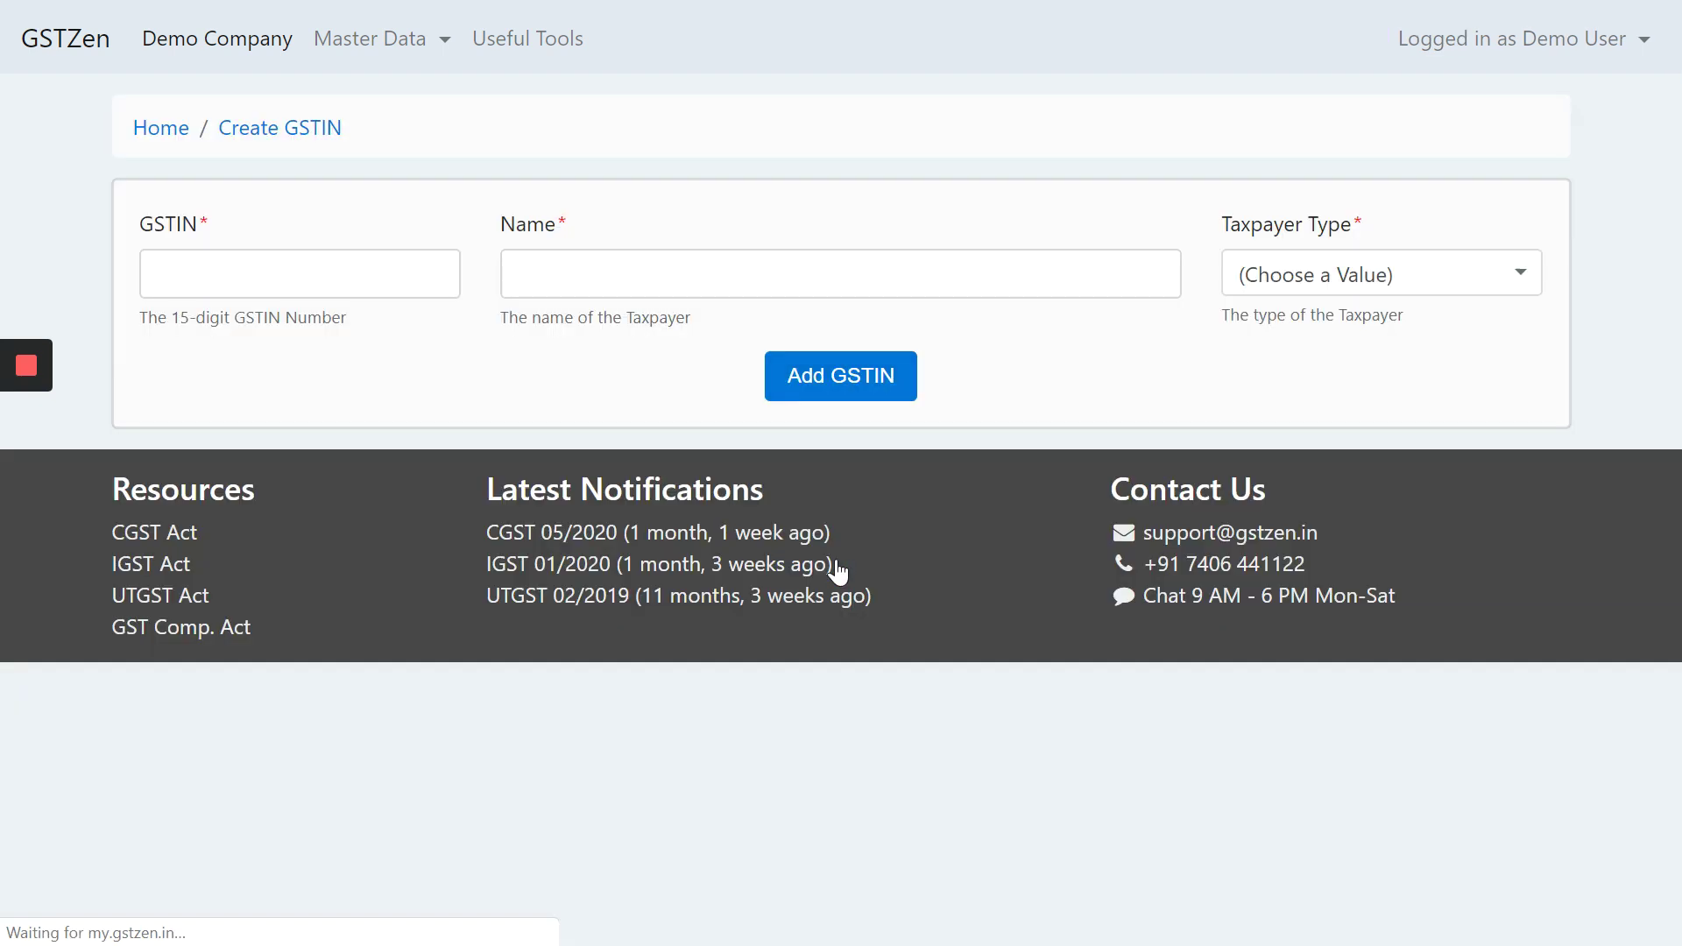
pyautogui.click(157, 275)
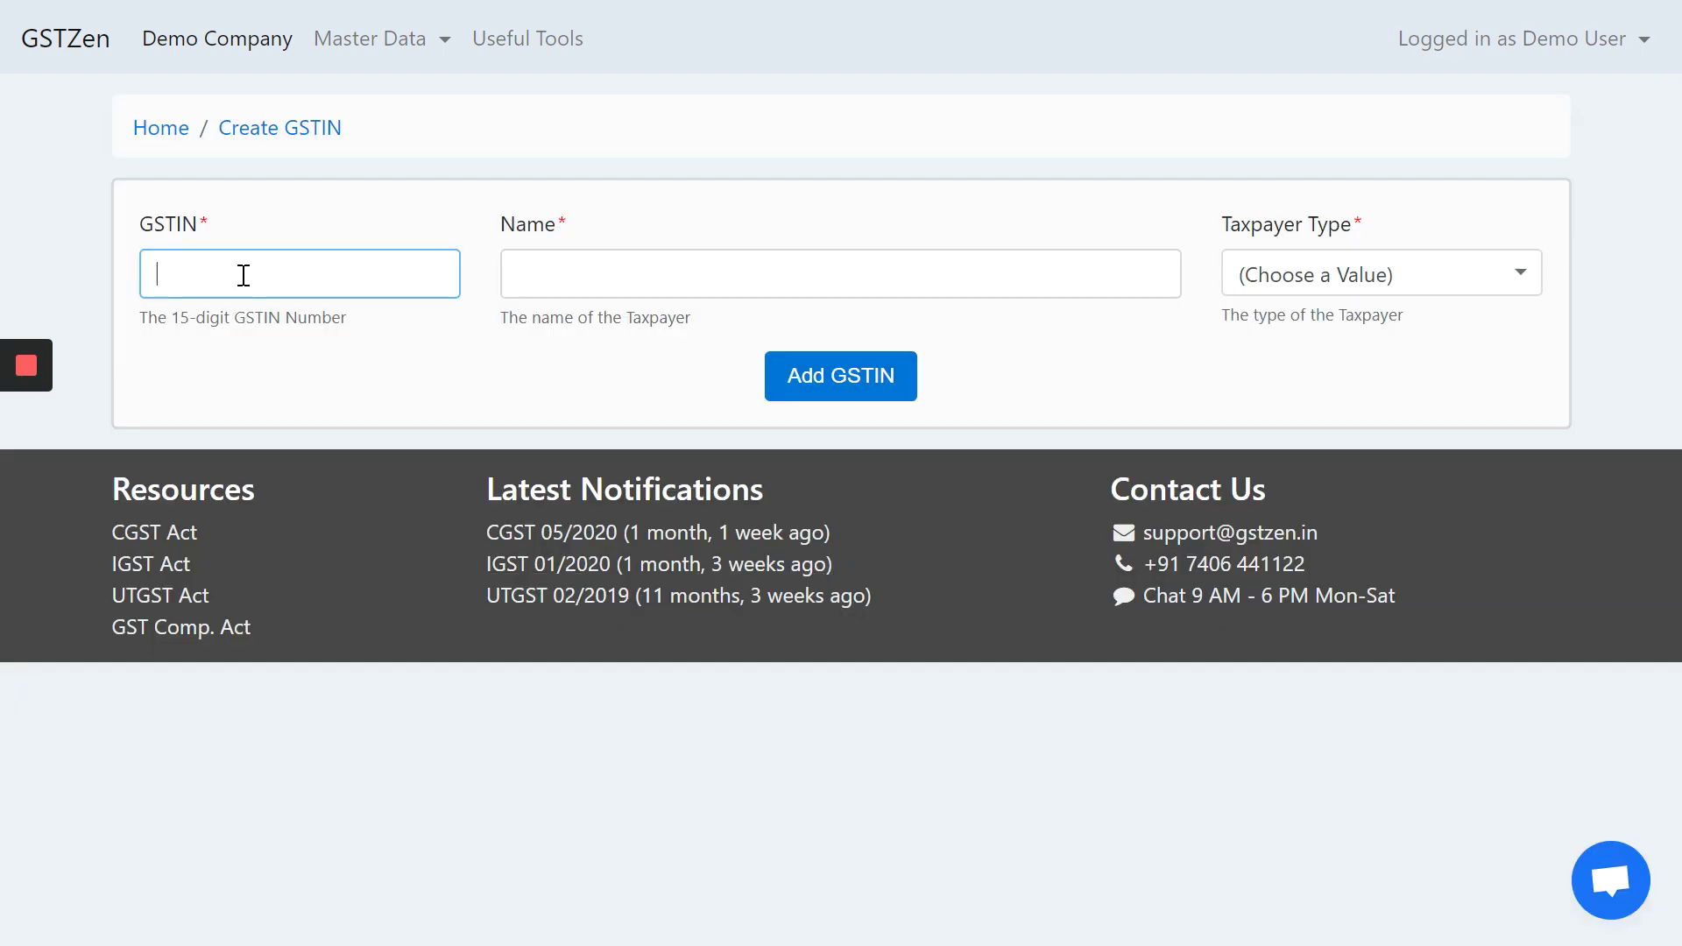
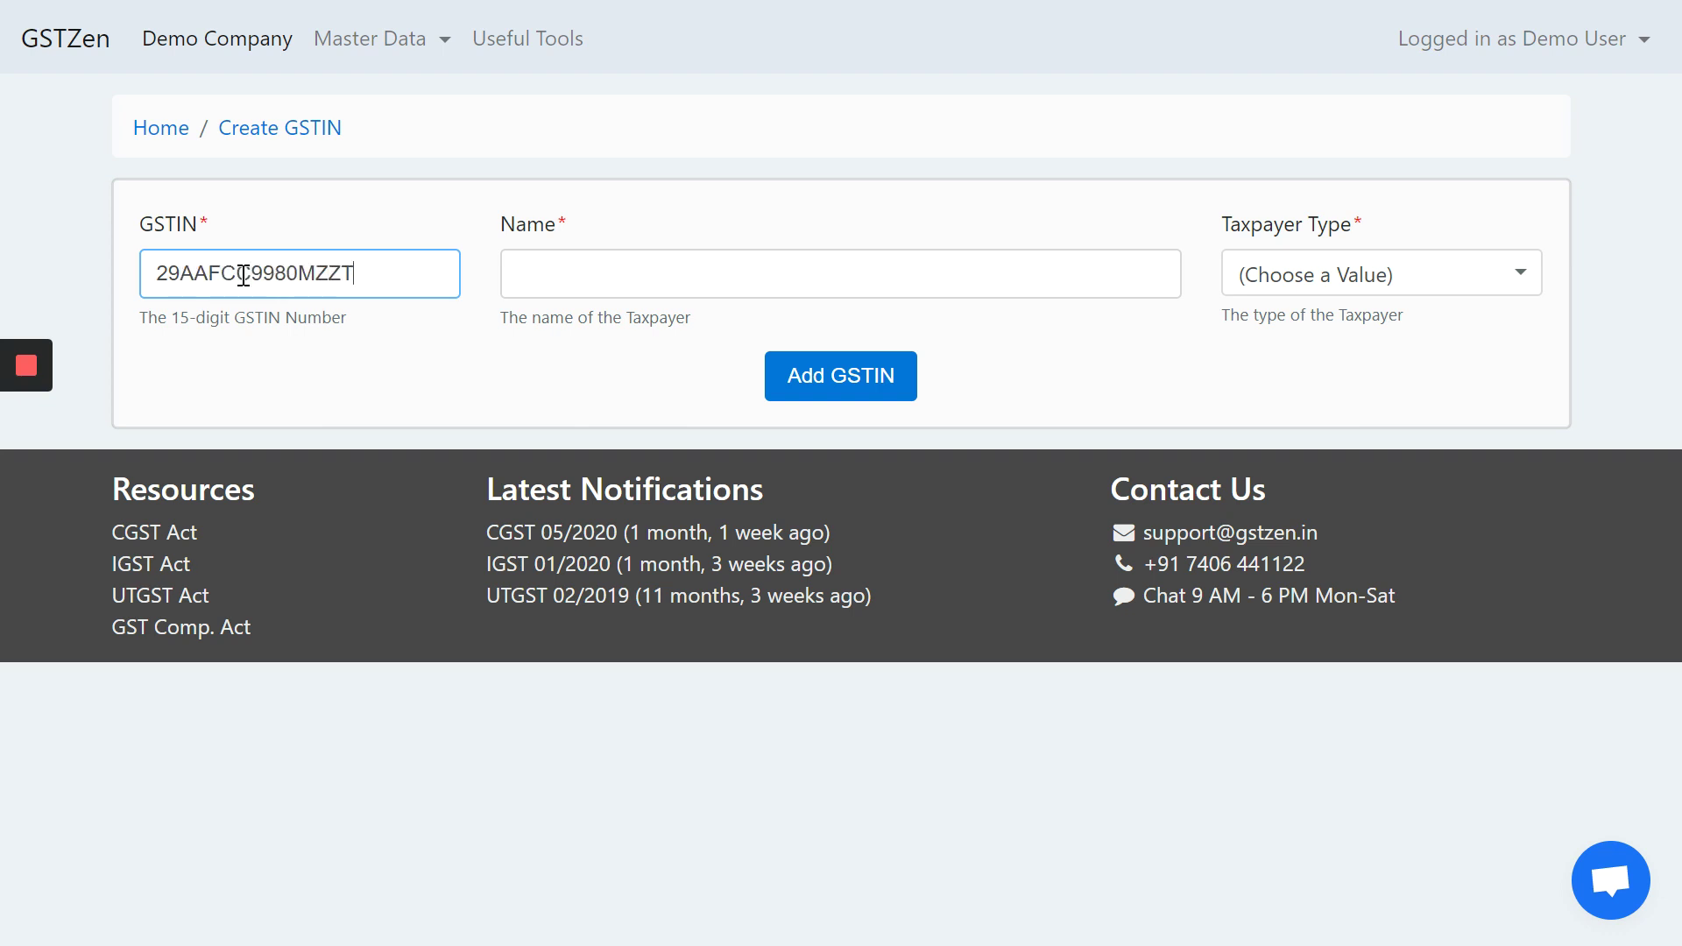
pyautogui.press('Tab')
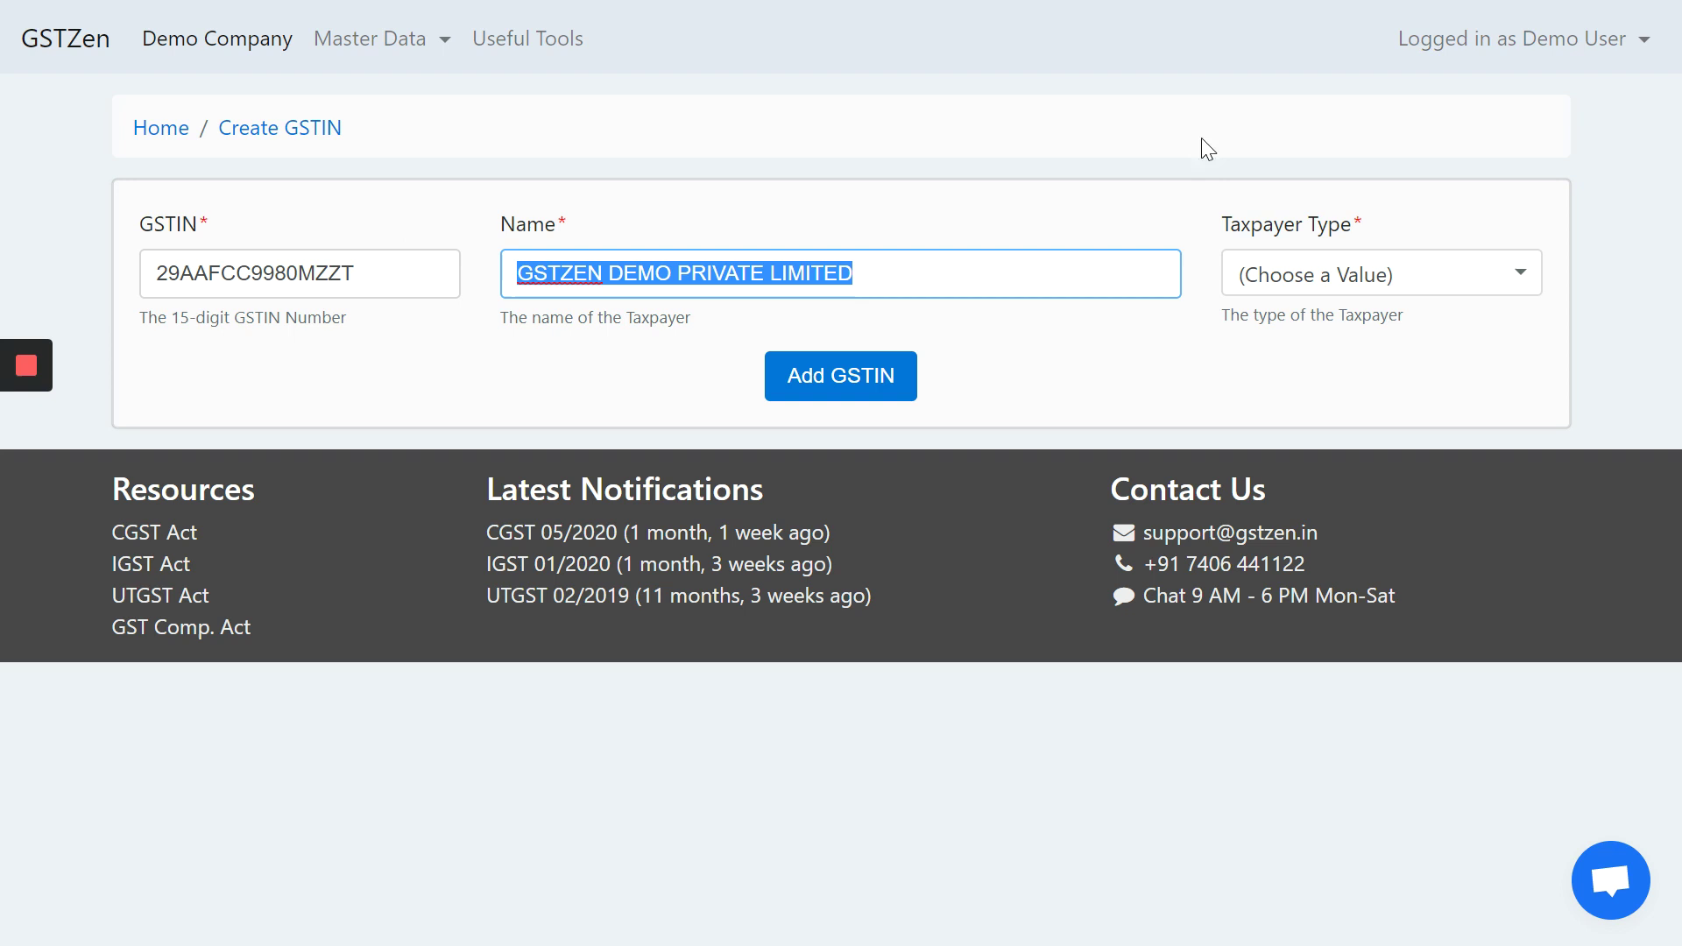
pyautogui.click(1408, 286)
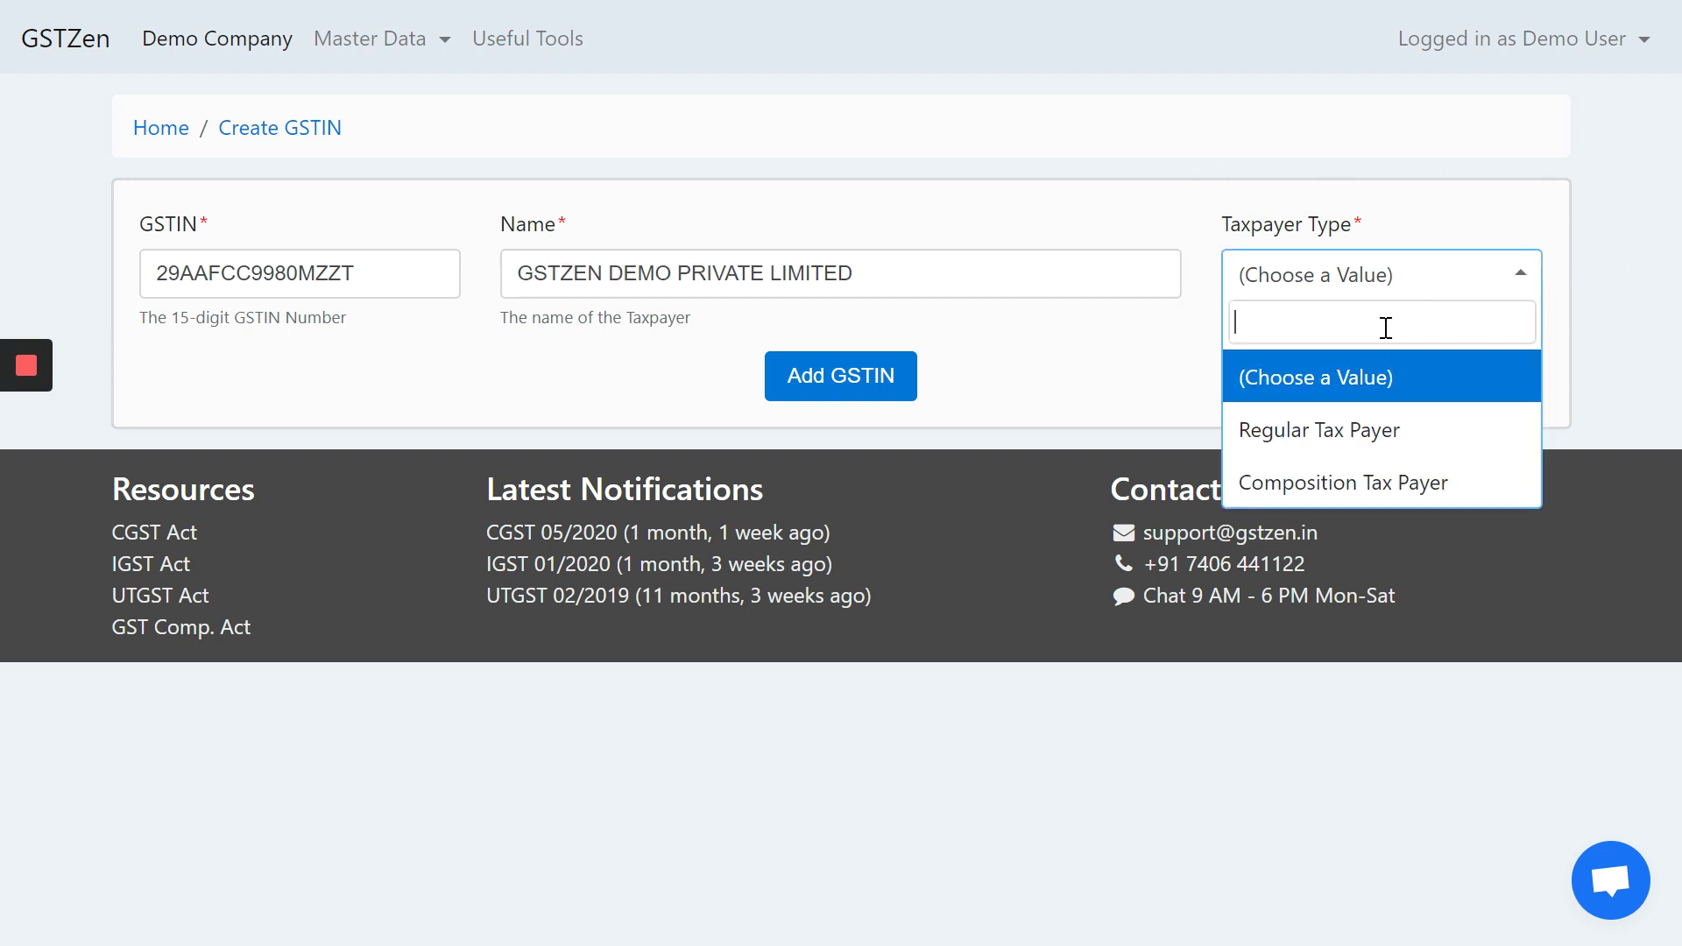
pyautogui.click(1345, 432)
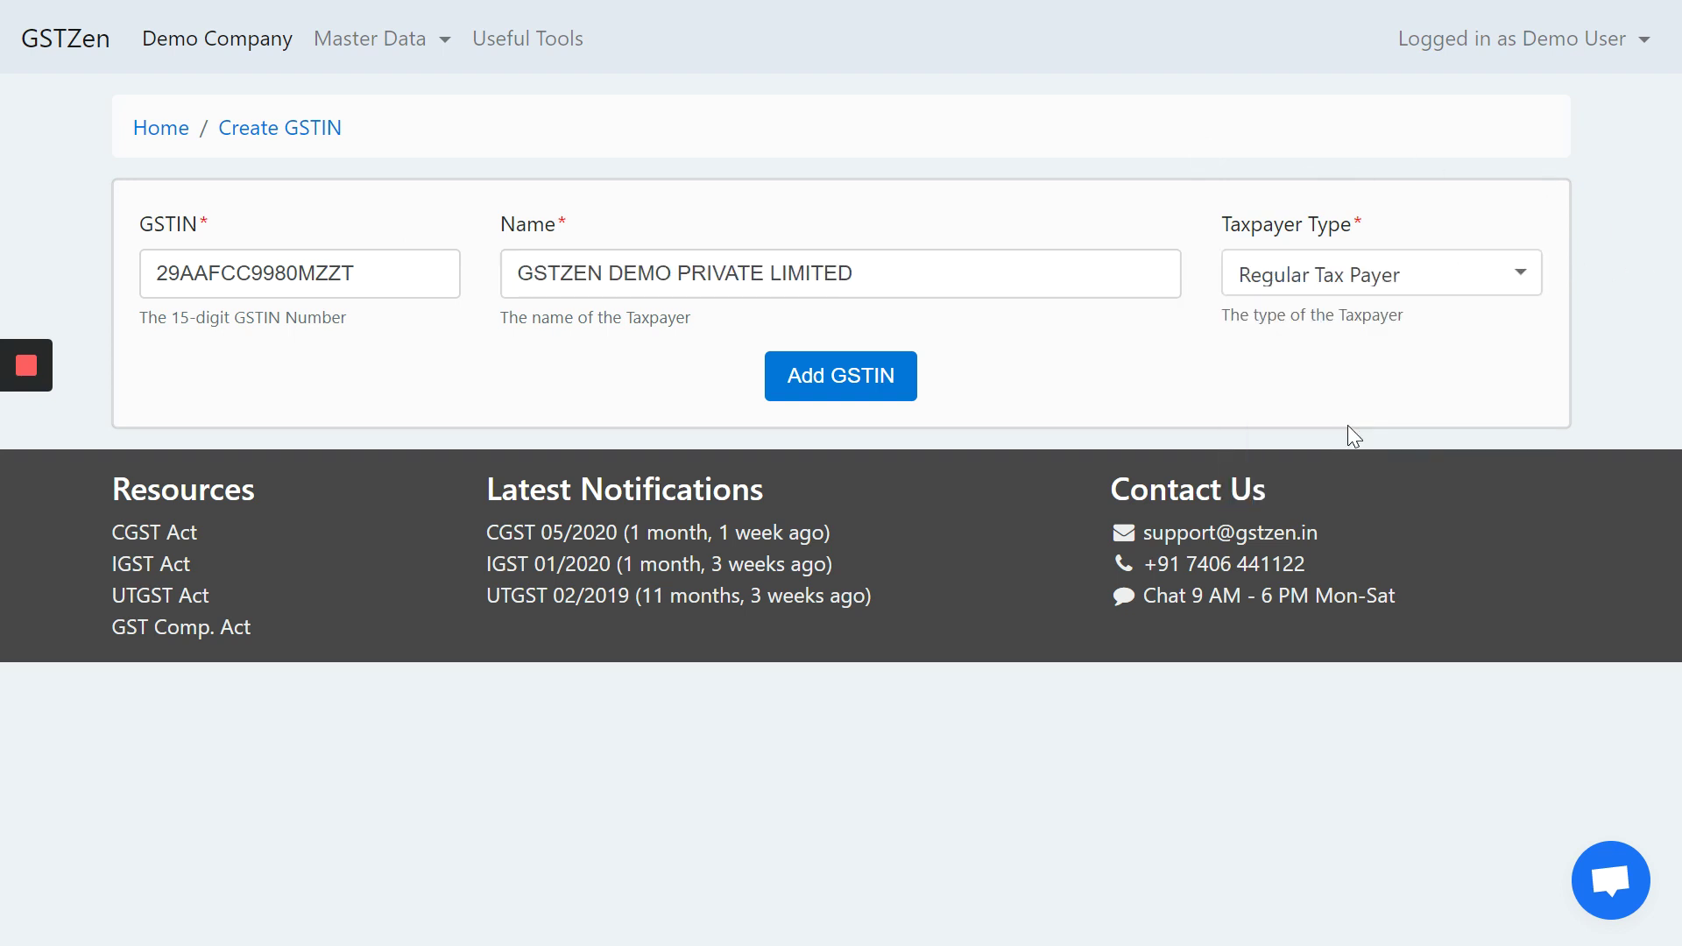
pyautogui.click(837, 373)
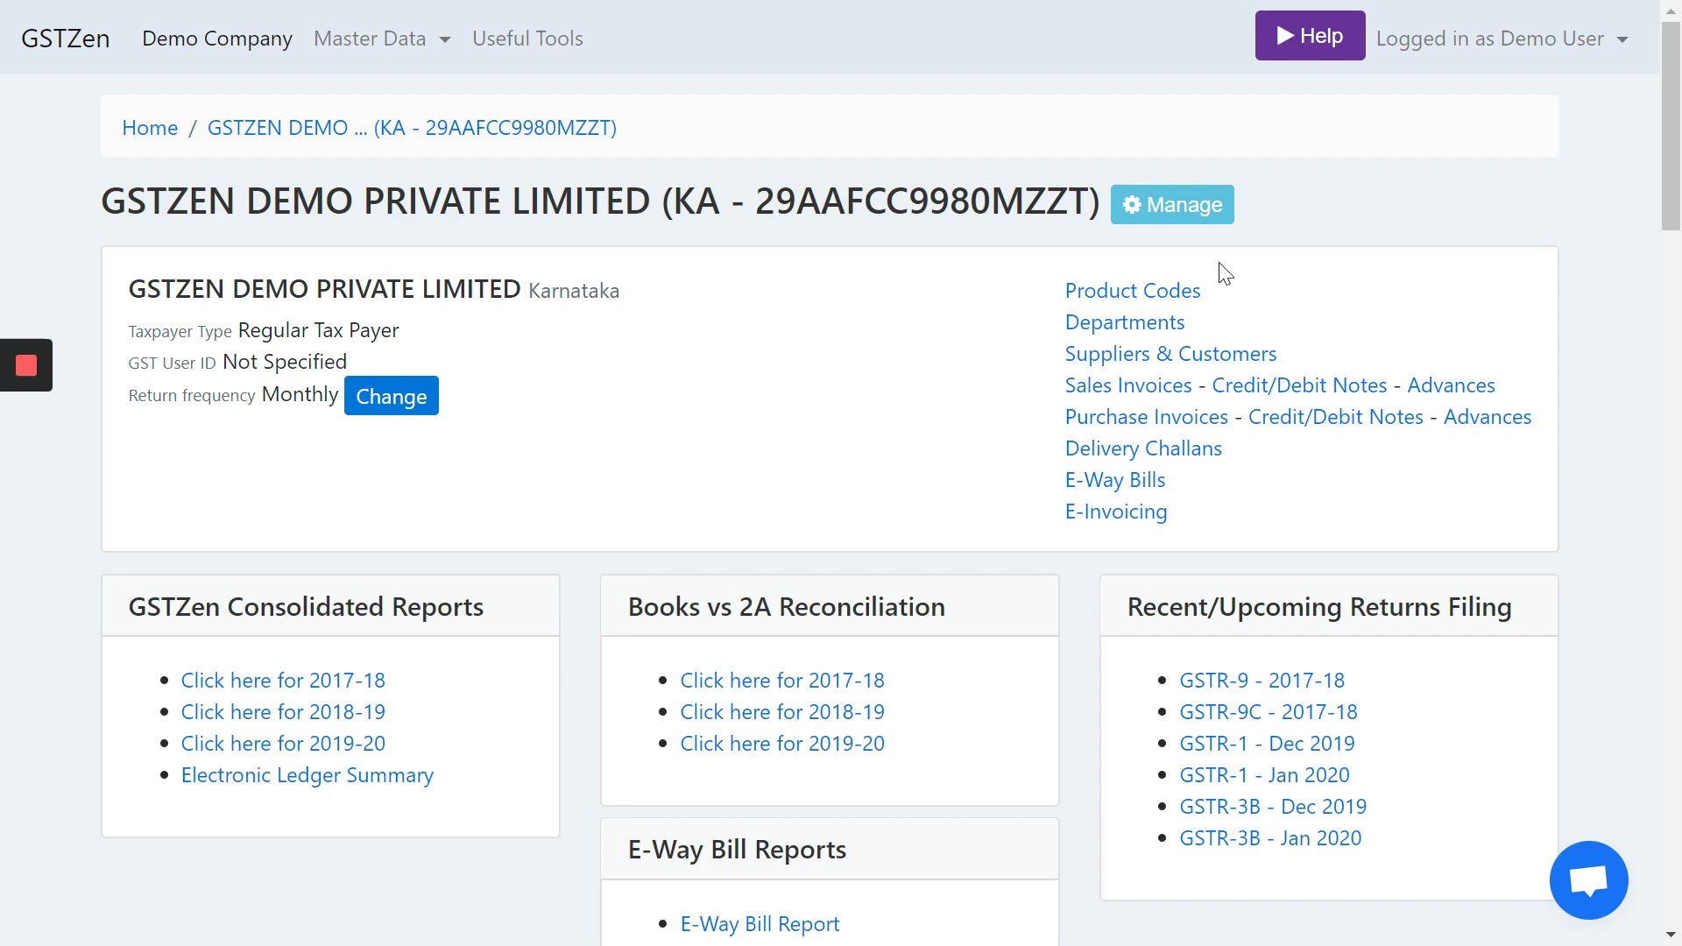
# - Start new product code PRD1 'Laptop' with HSN 84713010
pyautogui.click(1158, 295)
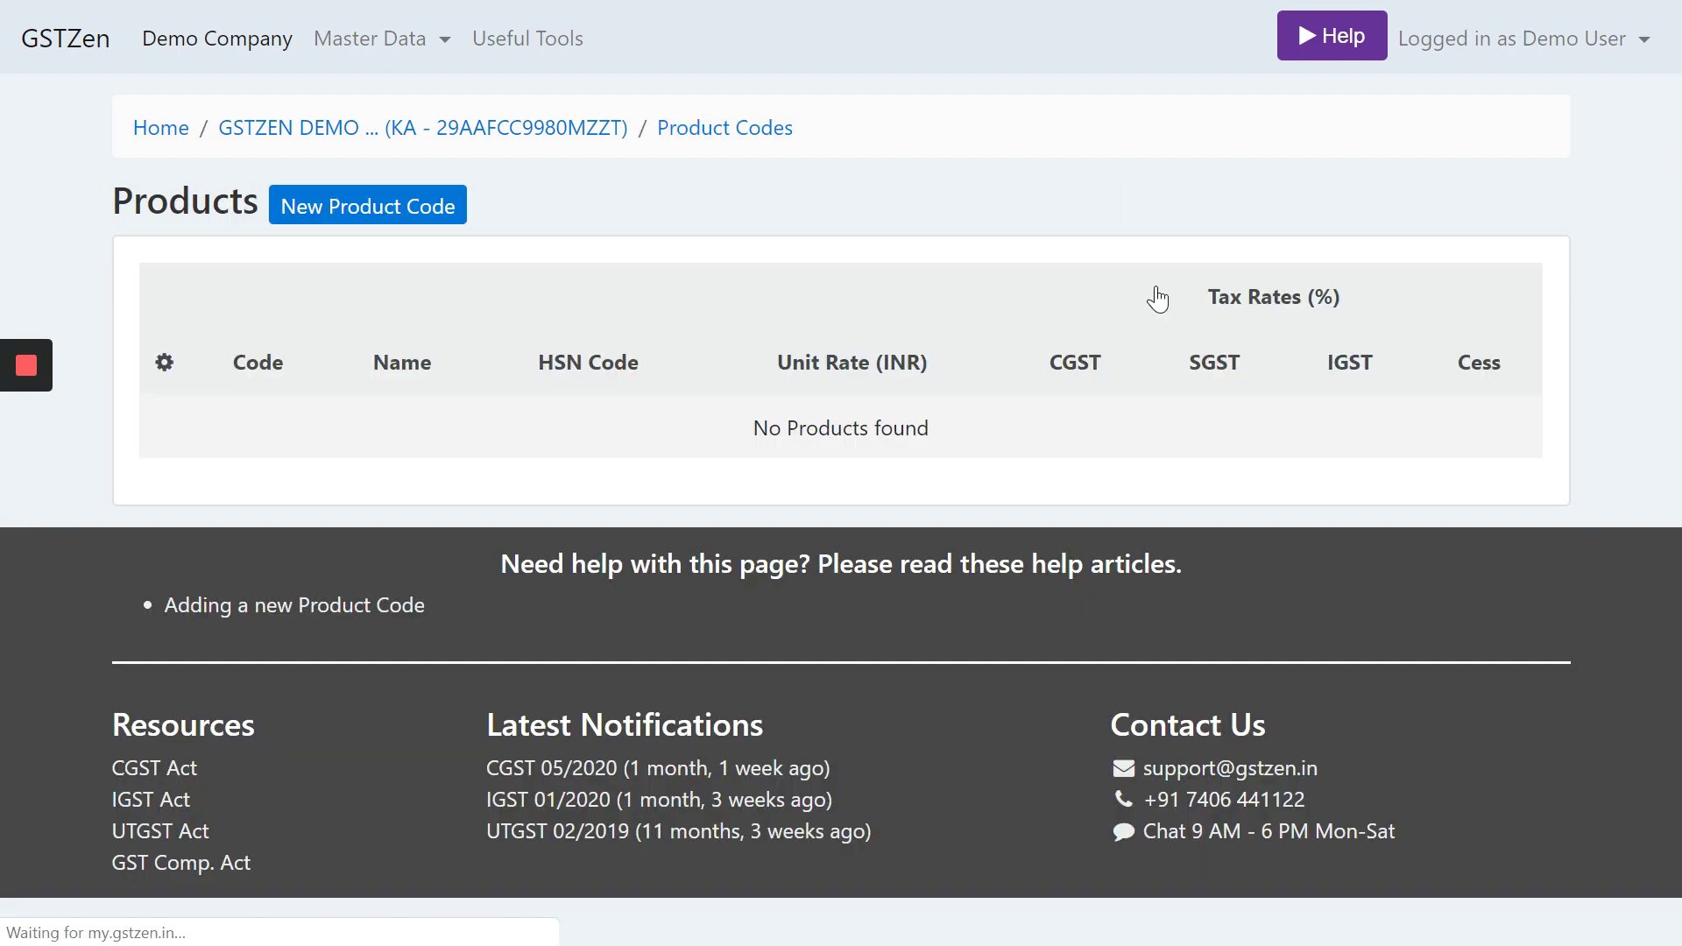
pyautogui.click(362, 218)
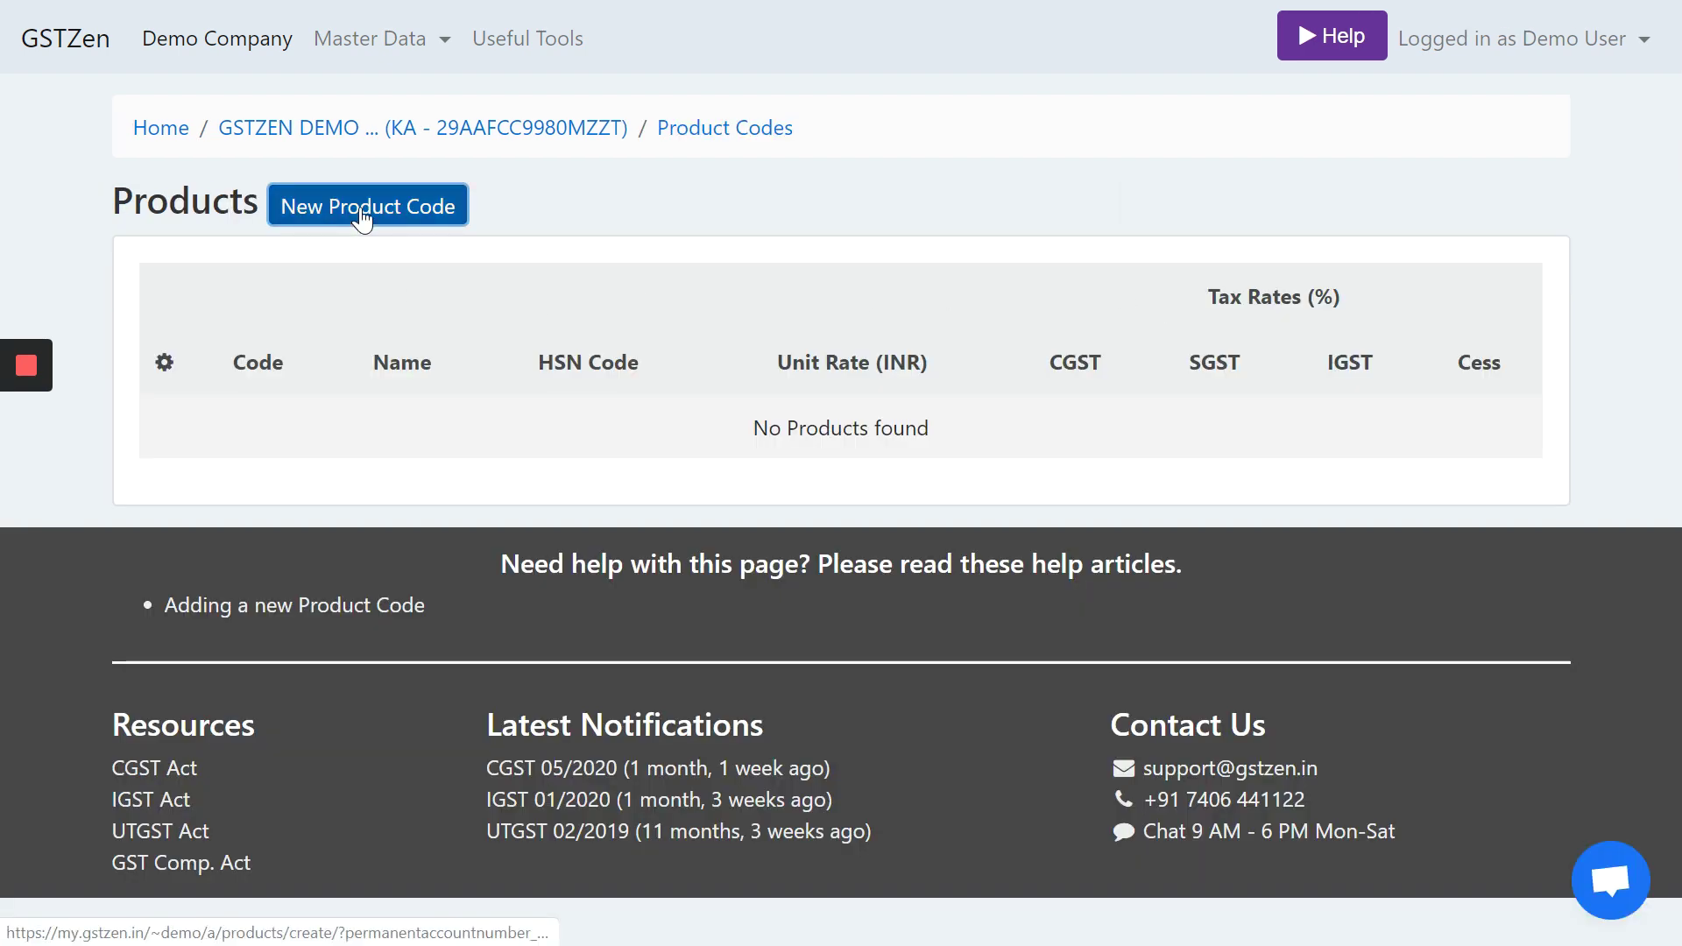
pyautogui.click(260, 514)
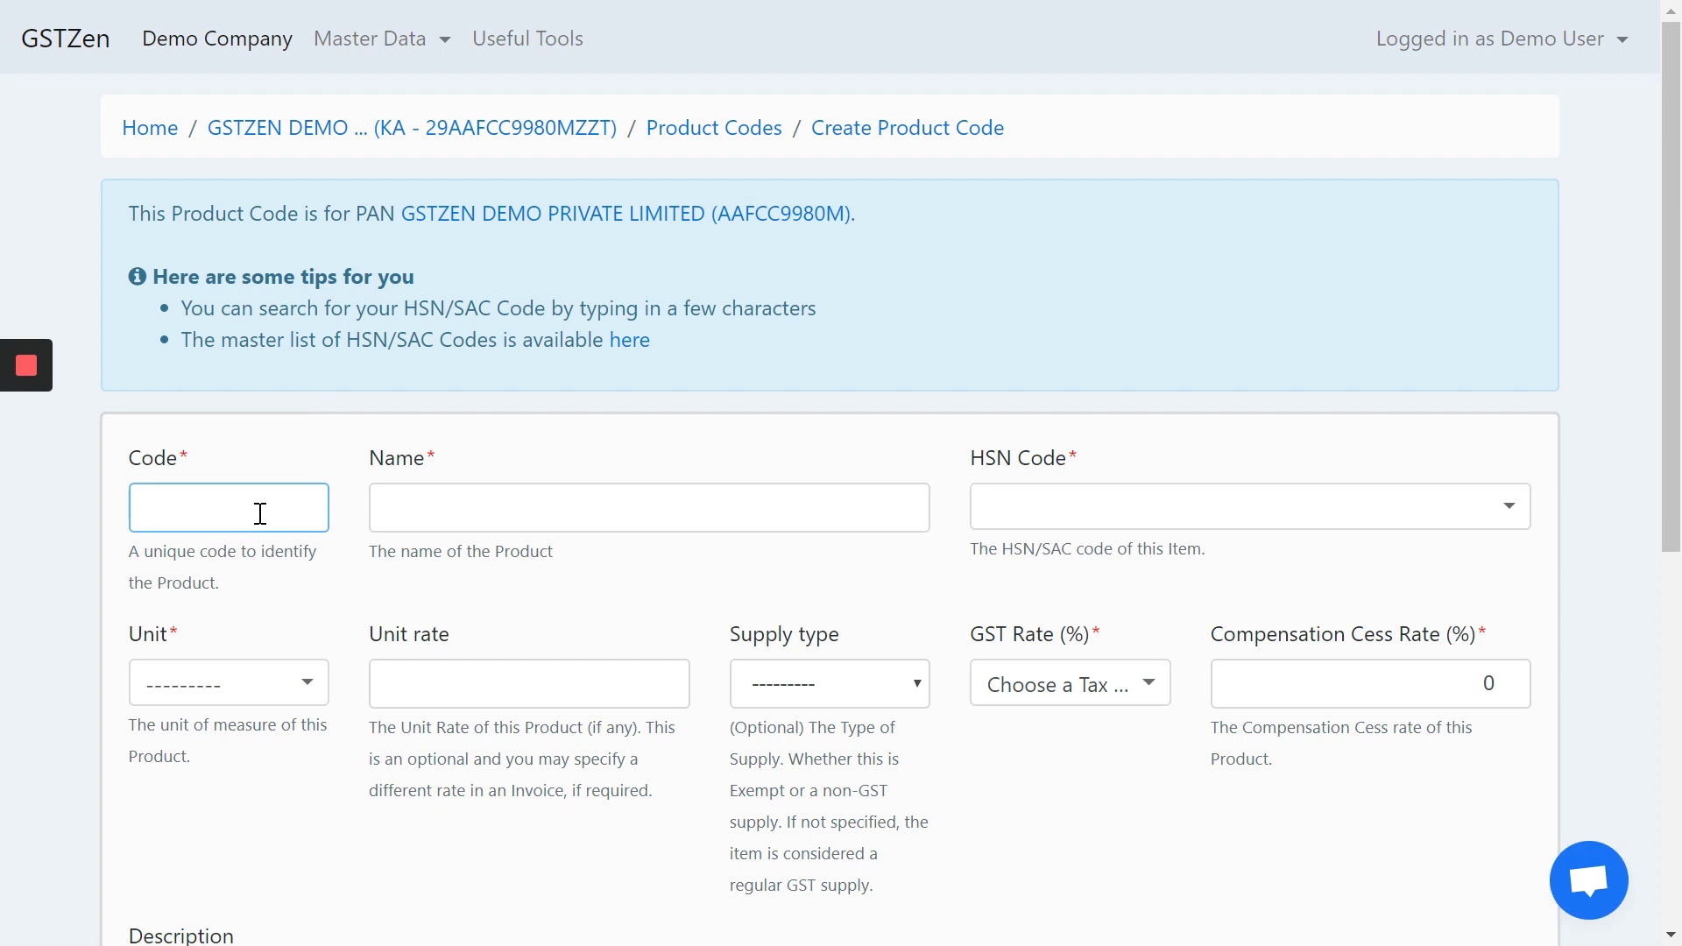
pyautogui.write('PRD1')
pyautogui.press('Tab')
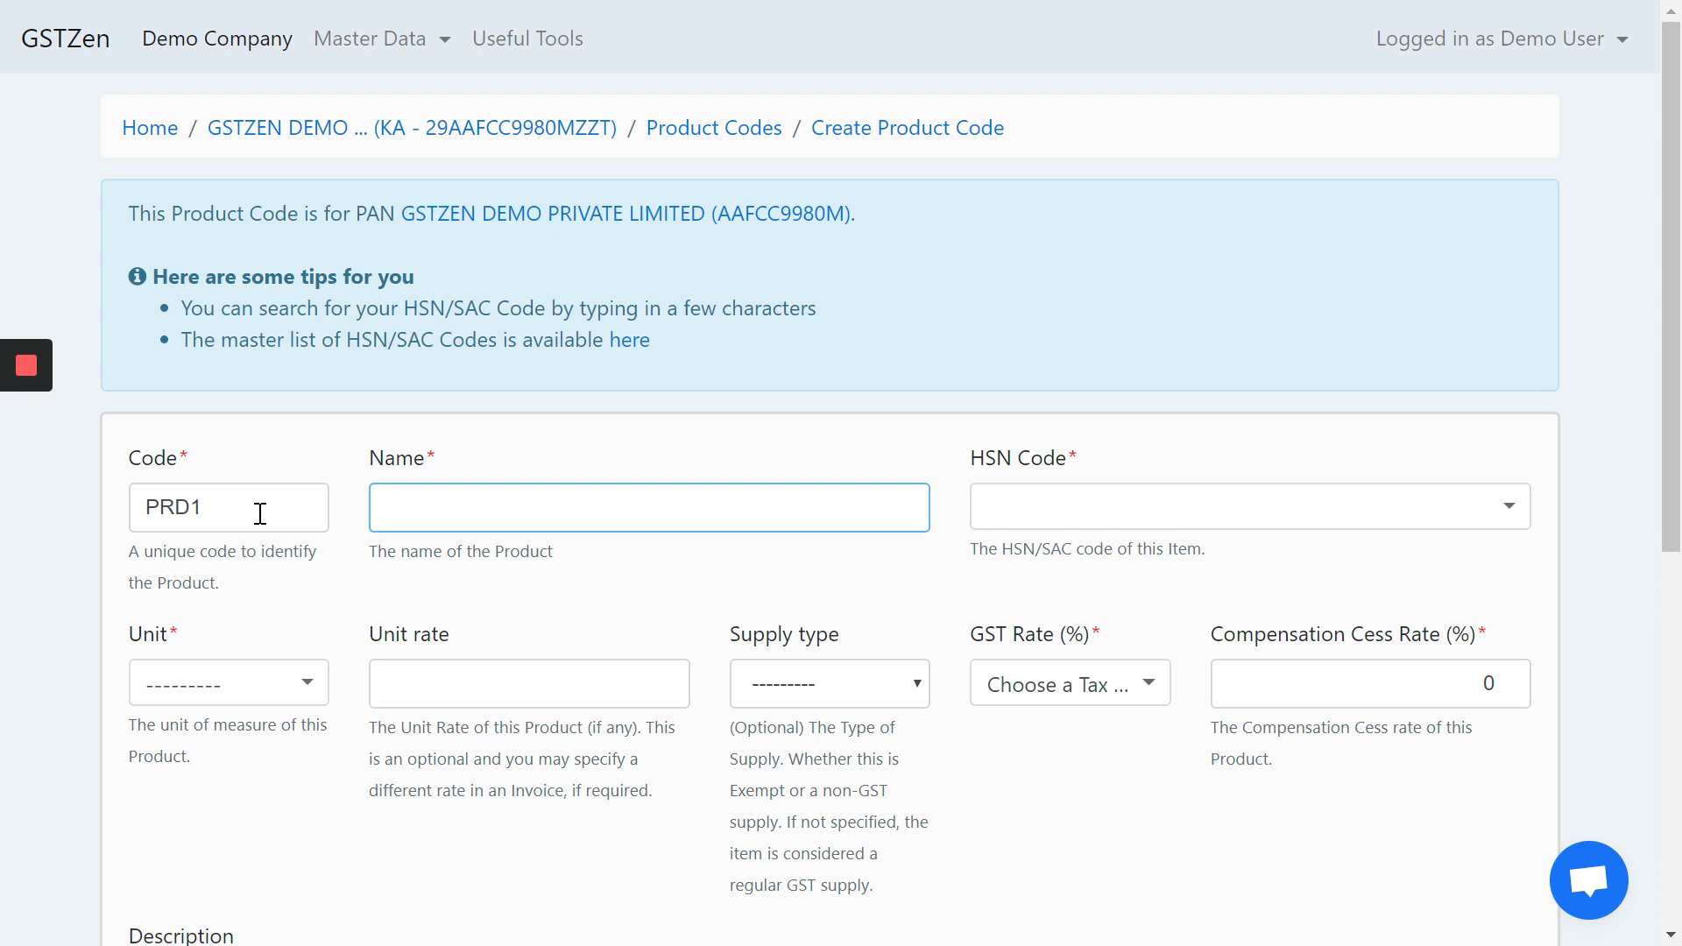
pyautogui.write('Laptop')
pyautogui.press('Tab')
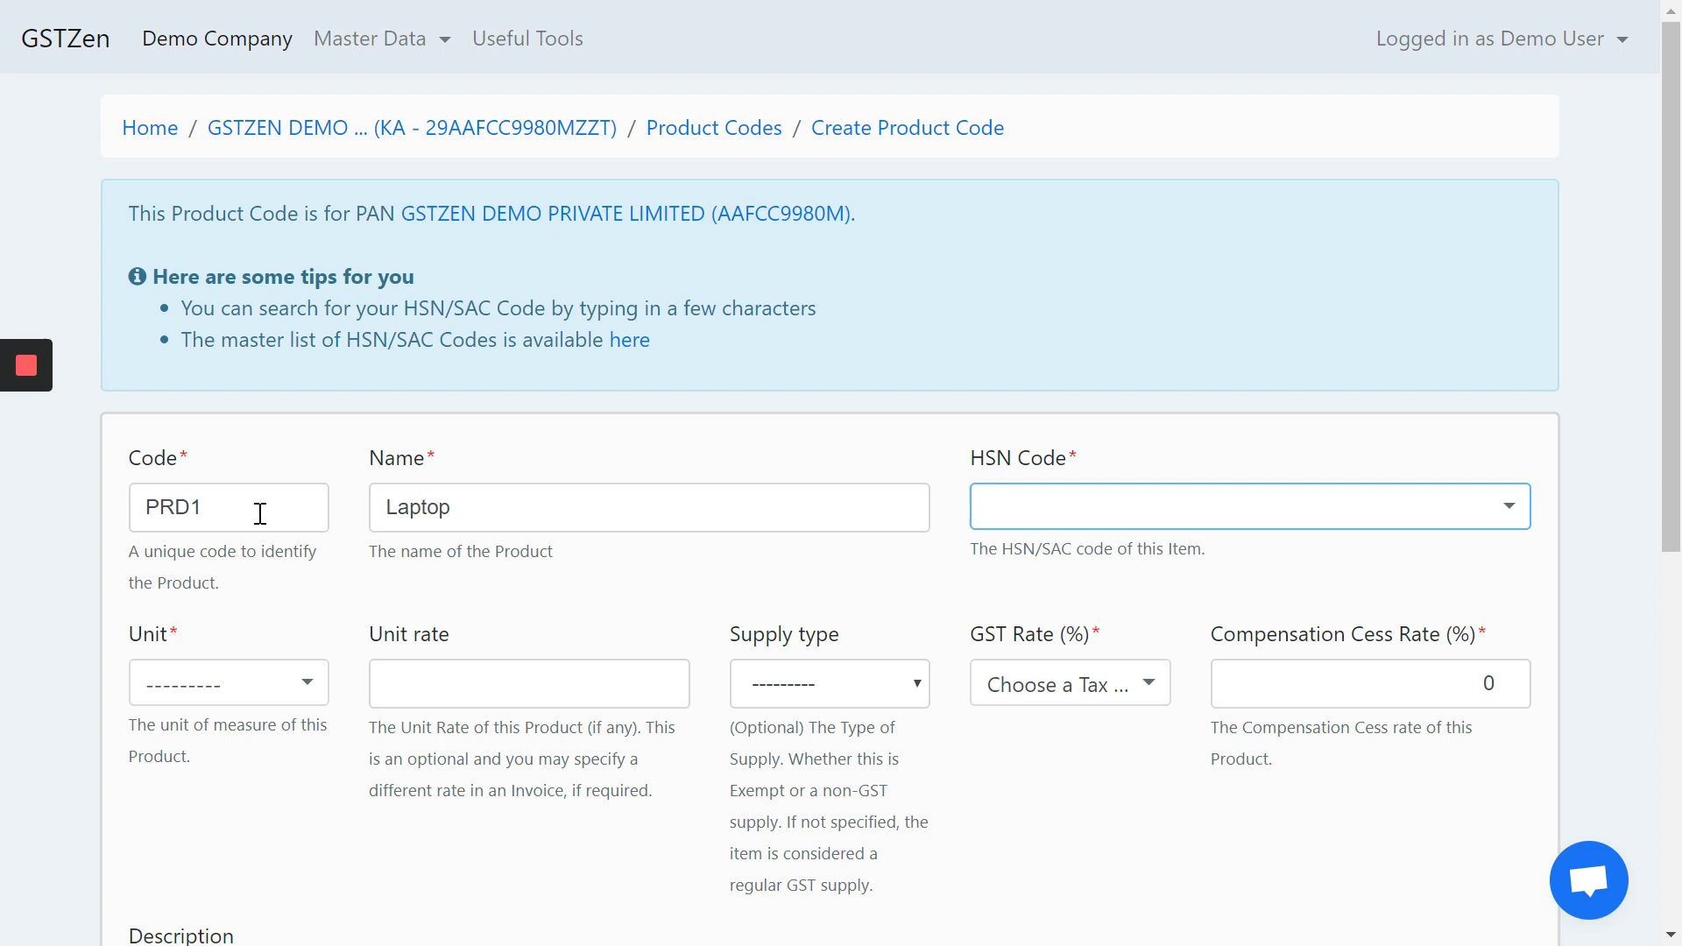
pyautogui.press('Down')
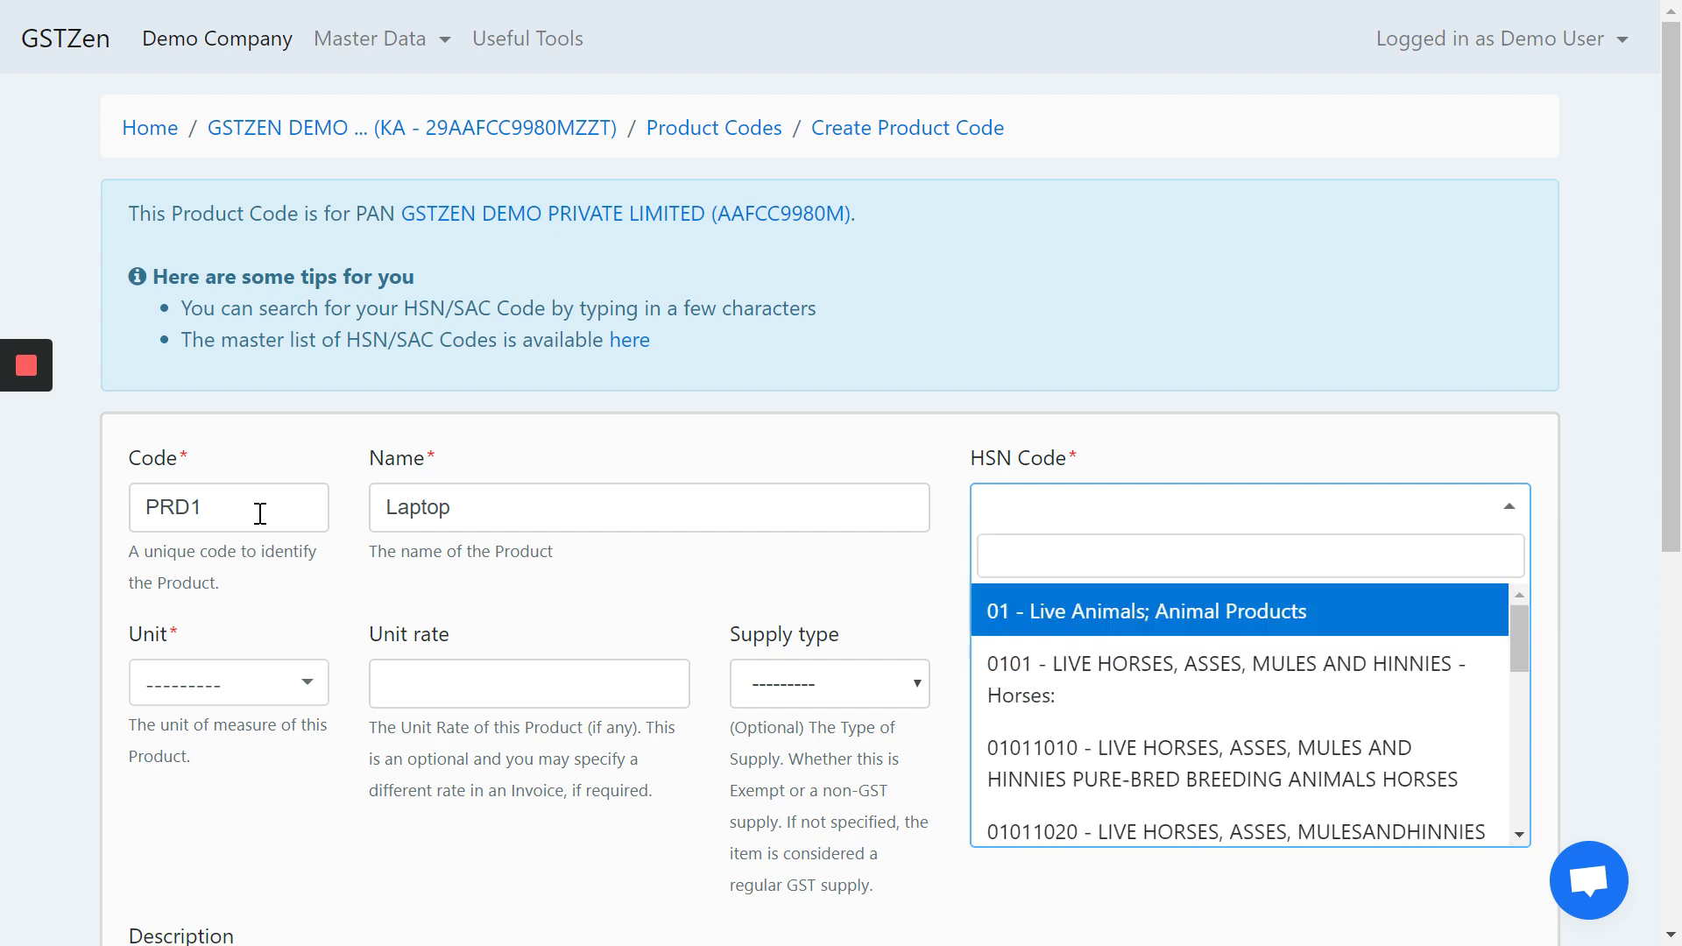
pyautogui.write('84')
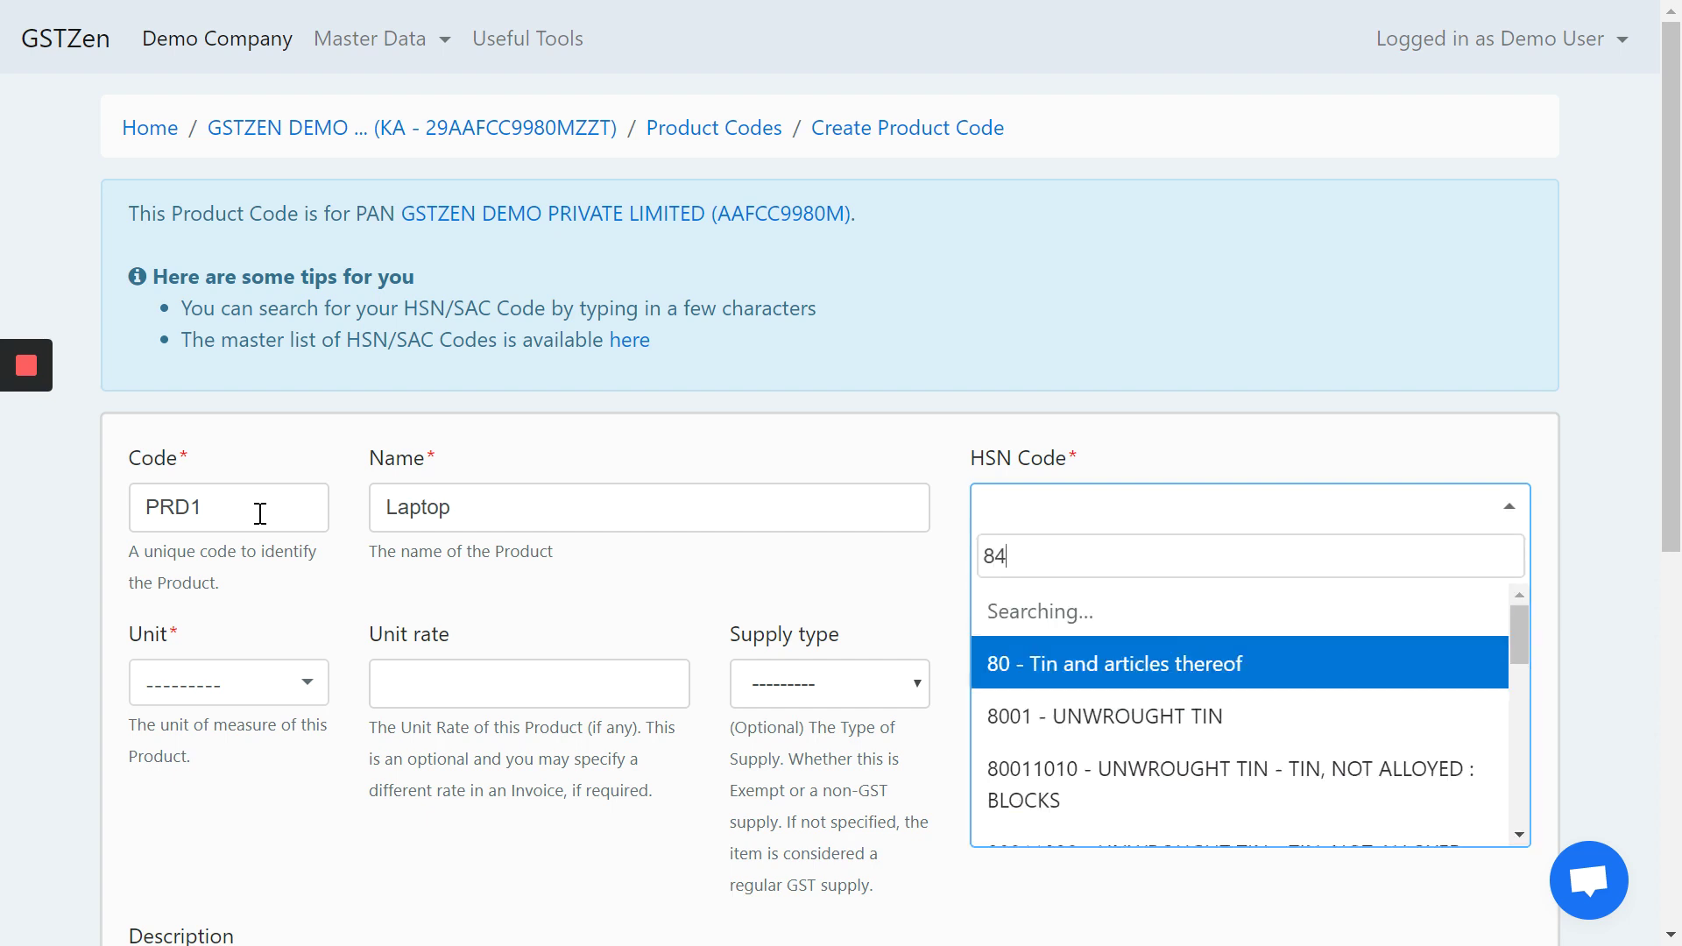
pyautogui.write('713010')
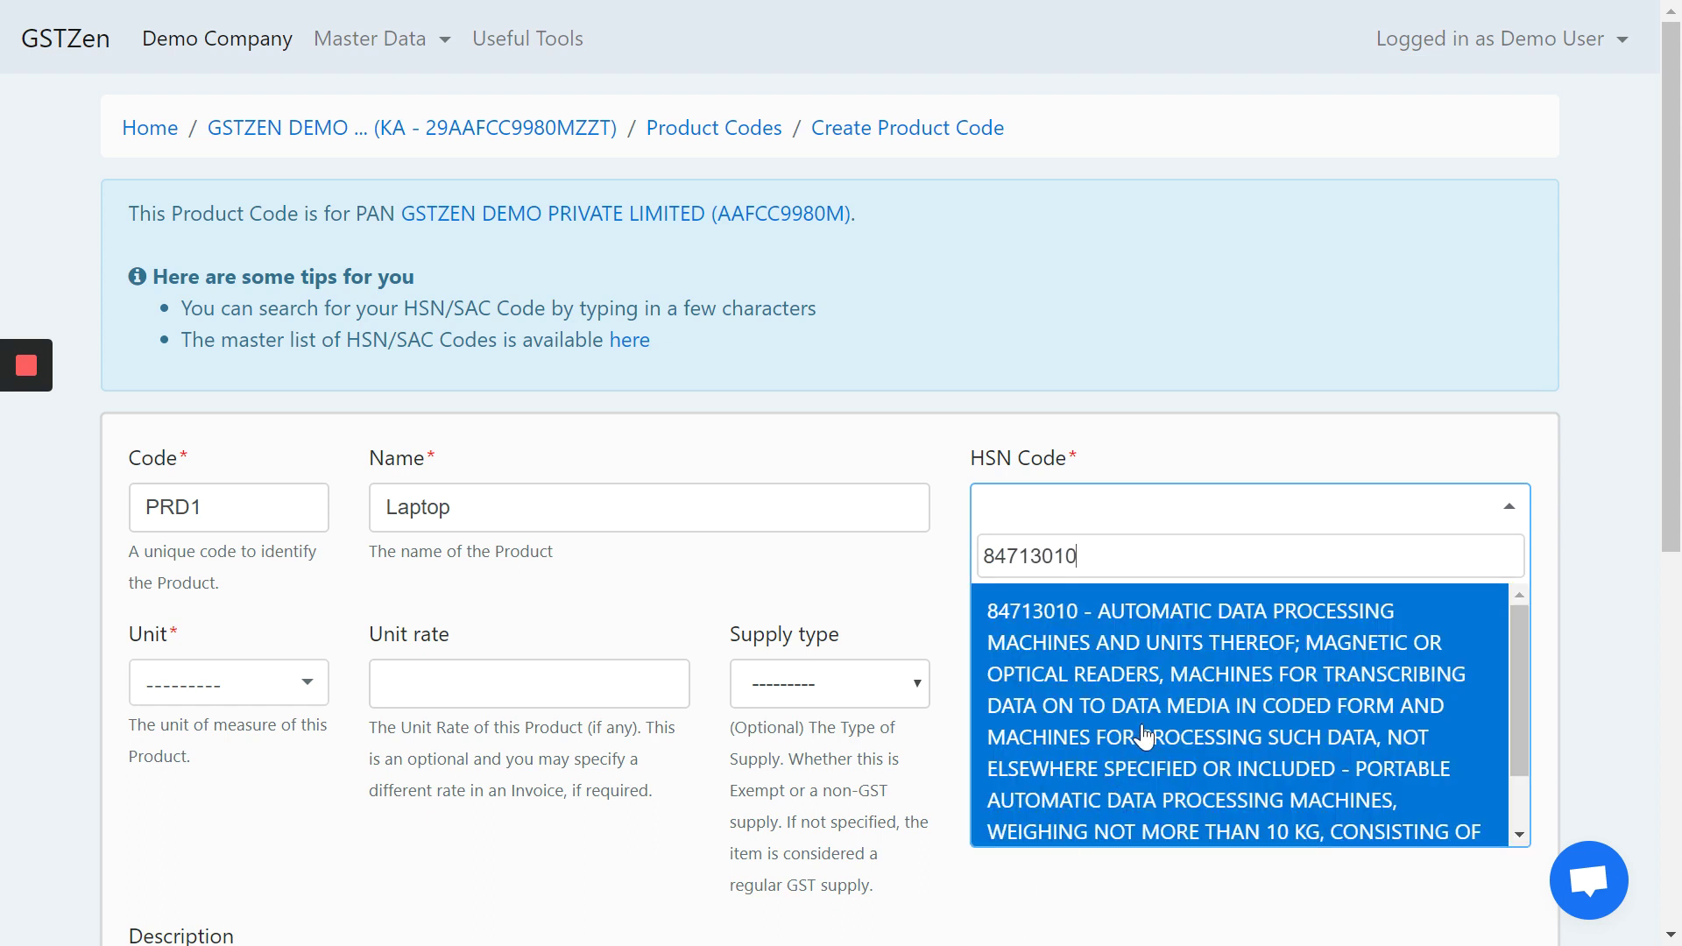
pyautogui.click(1148, 673)
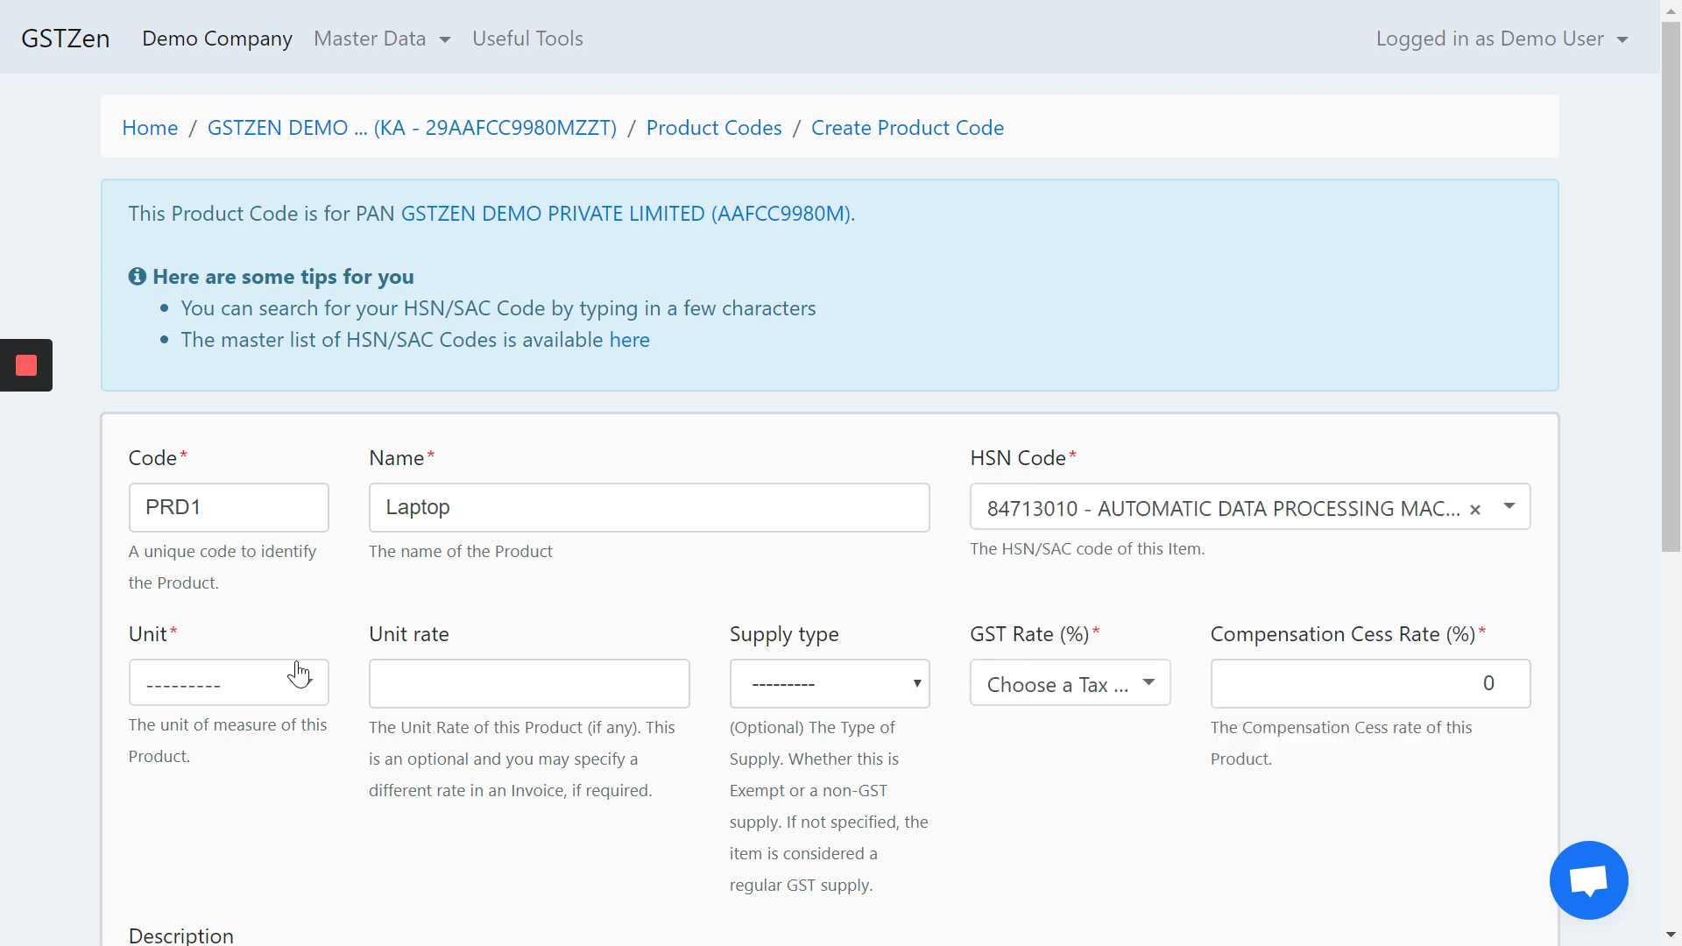
# - Give PRD1 unit NOS - NUMBER and 18% GST, save it, and return to the product list
pyautogui.click(231, 706)
pyautogui.write('nos')
pyautogui.press('Return')
pyautogui.scroll(-2, 689, 597)
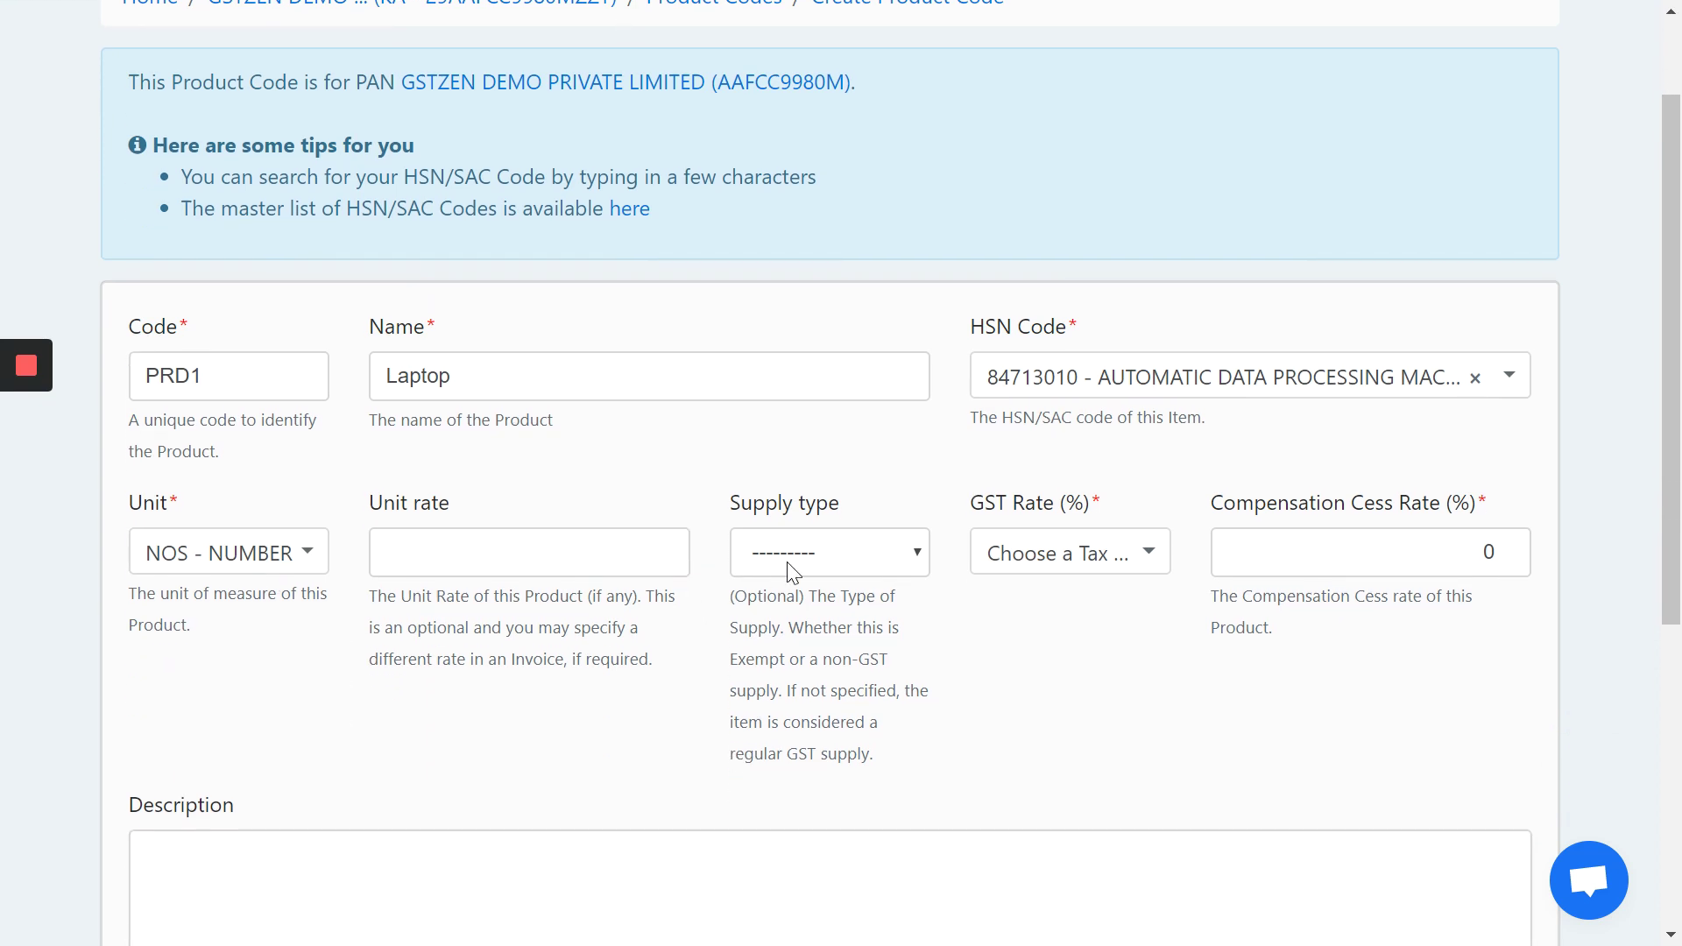
pyautogui.click(913, 559)
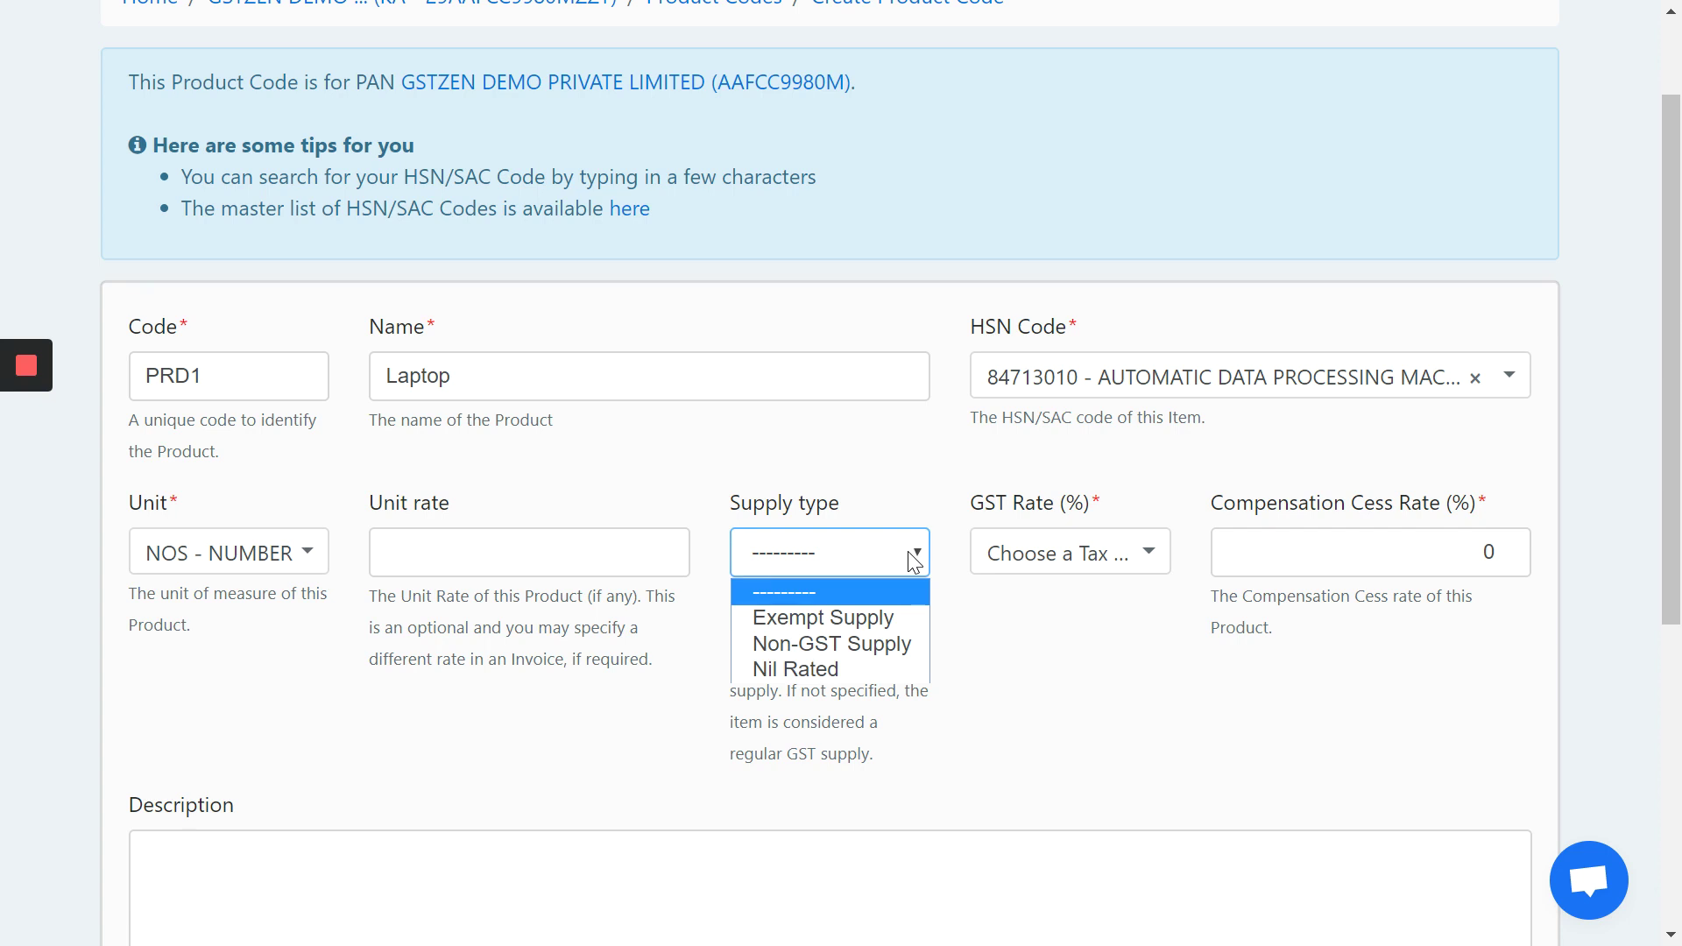
pyautogui.click(914, 559)
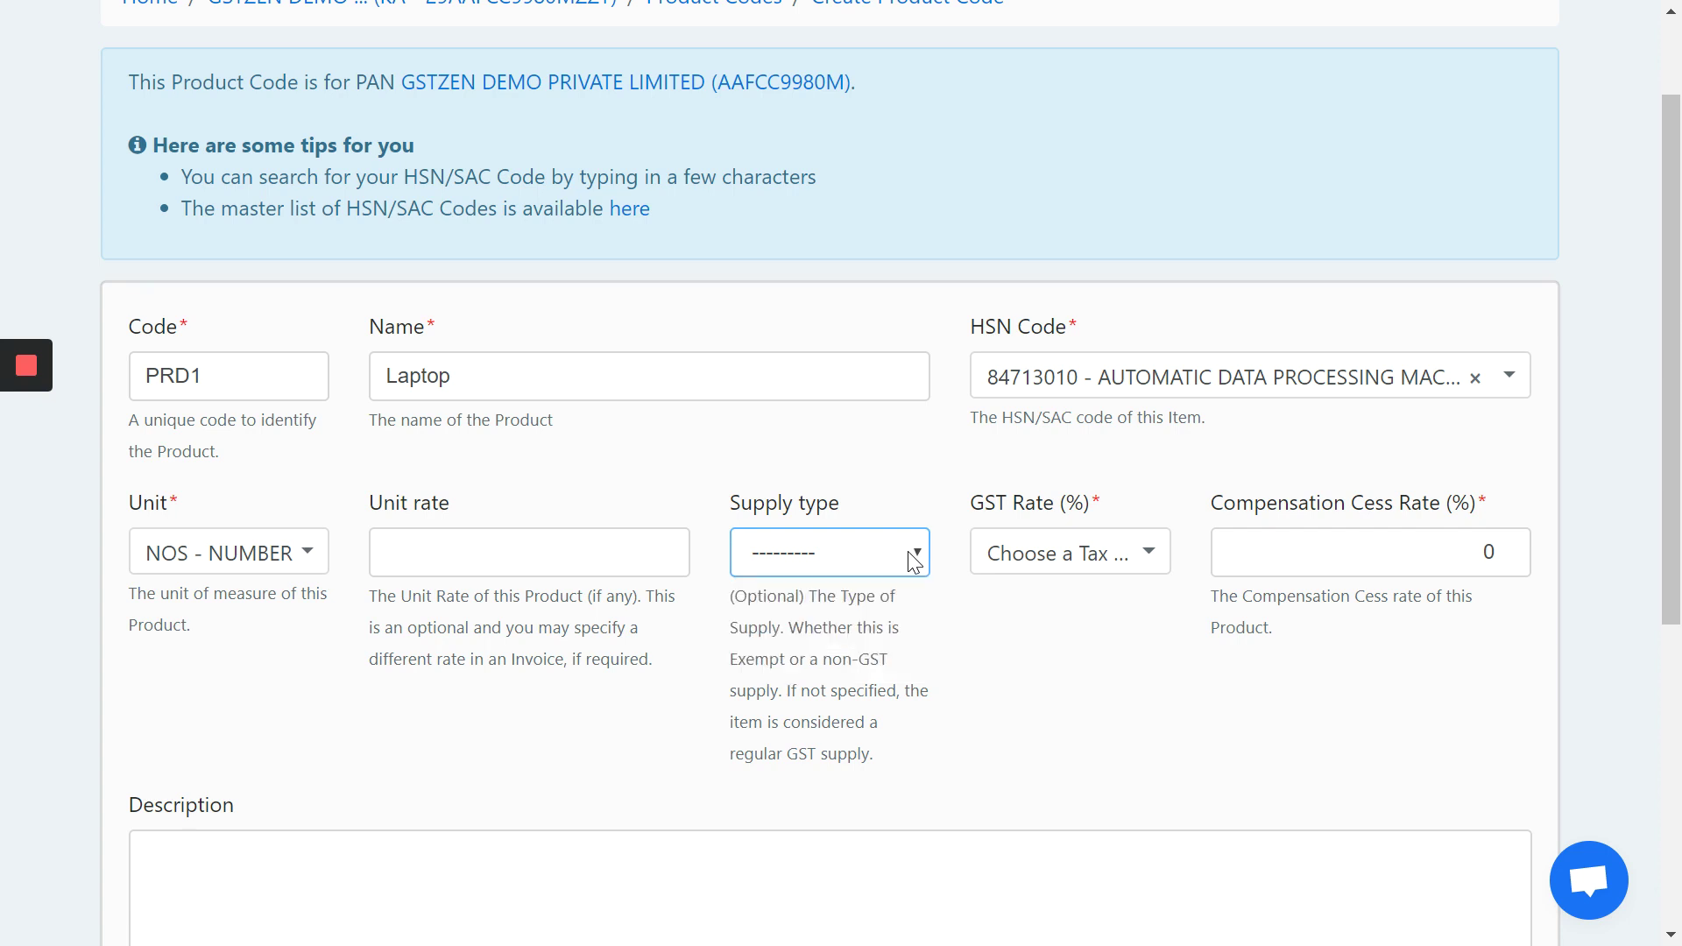
pyautogui.click(1085, 555)
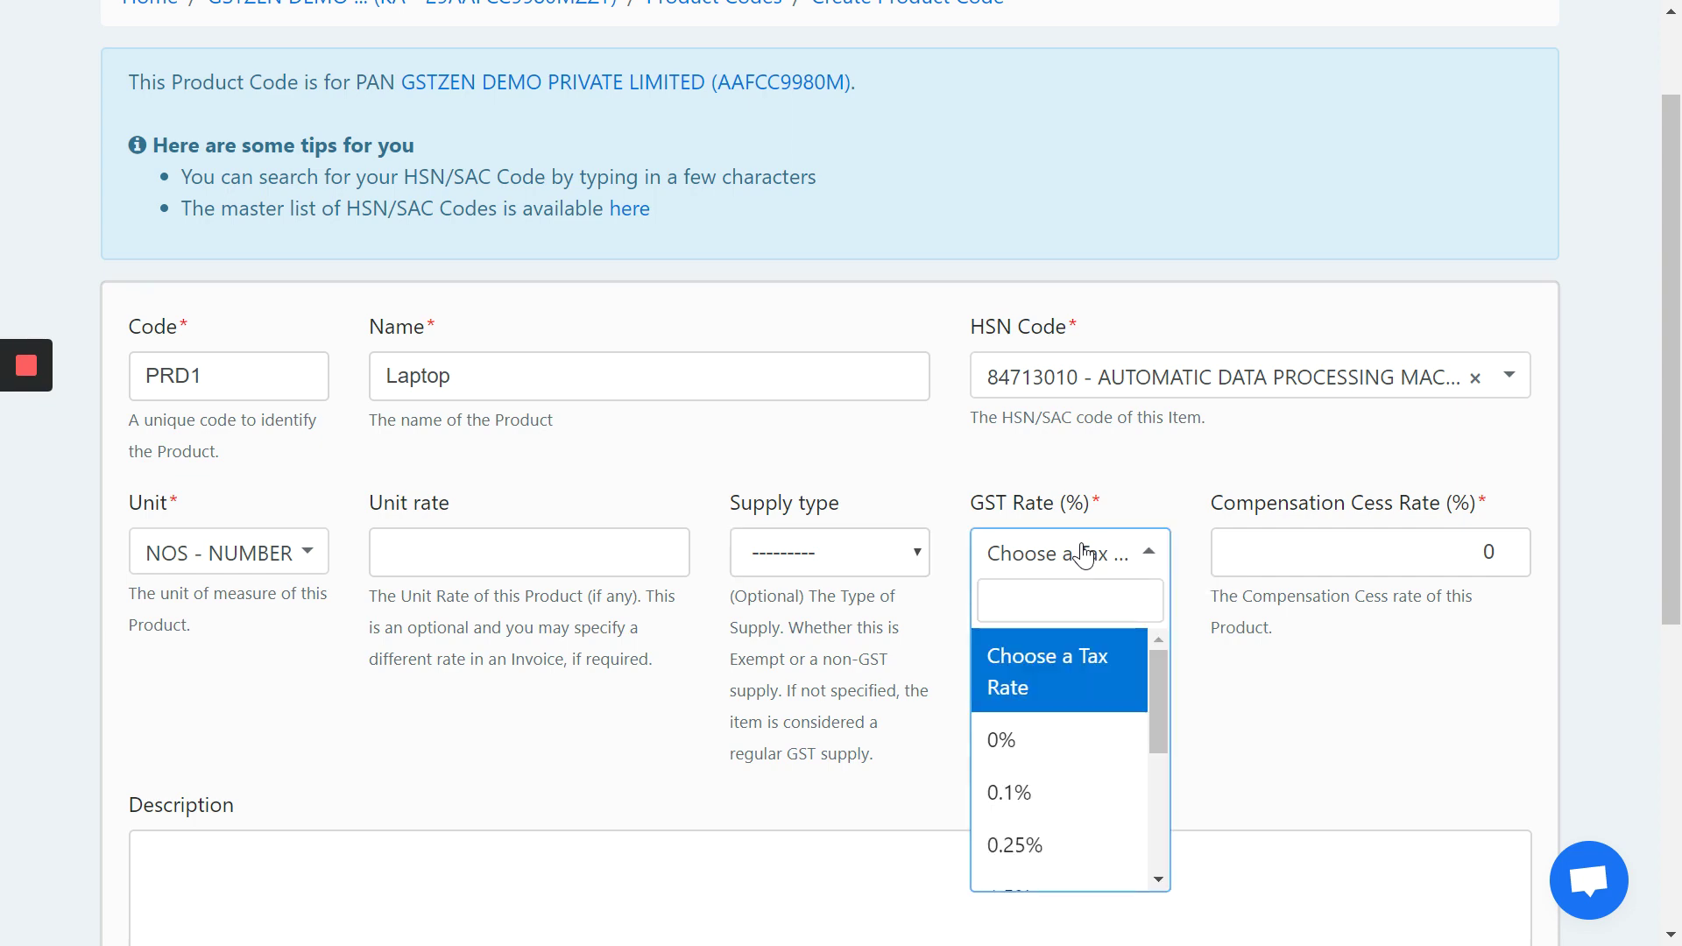
pyautogui.scroll(-2, 1017, 802)
pyautogui.scroll(-2, 1022, 815)
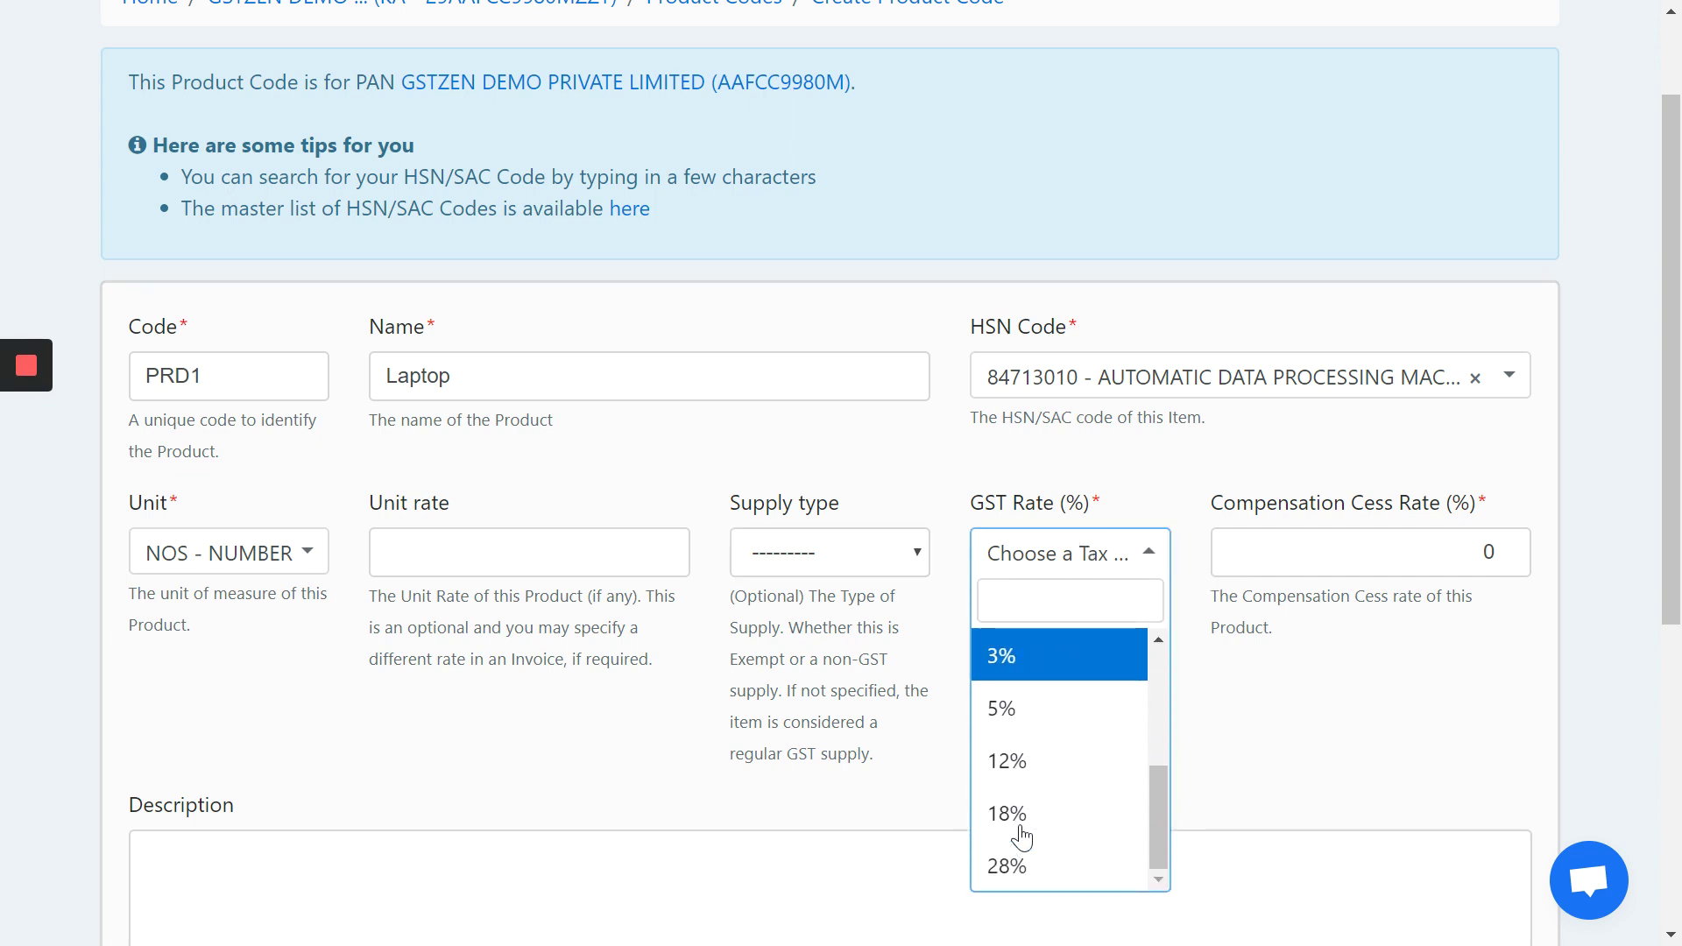
pyautogui.click(1062, 818)
pyautogui.scroll(-5, 702, 811)
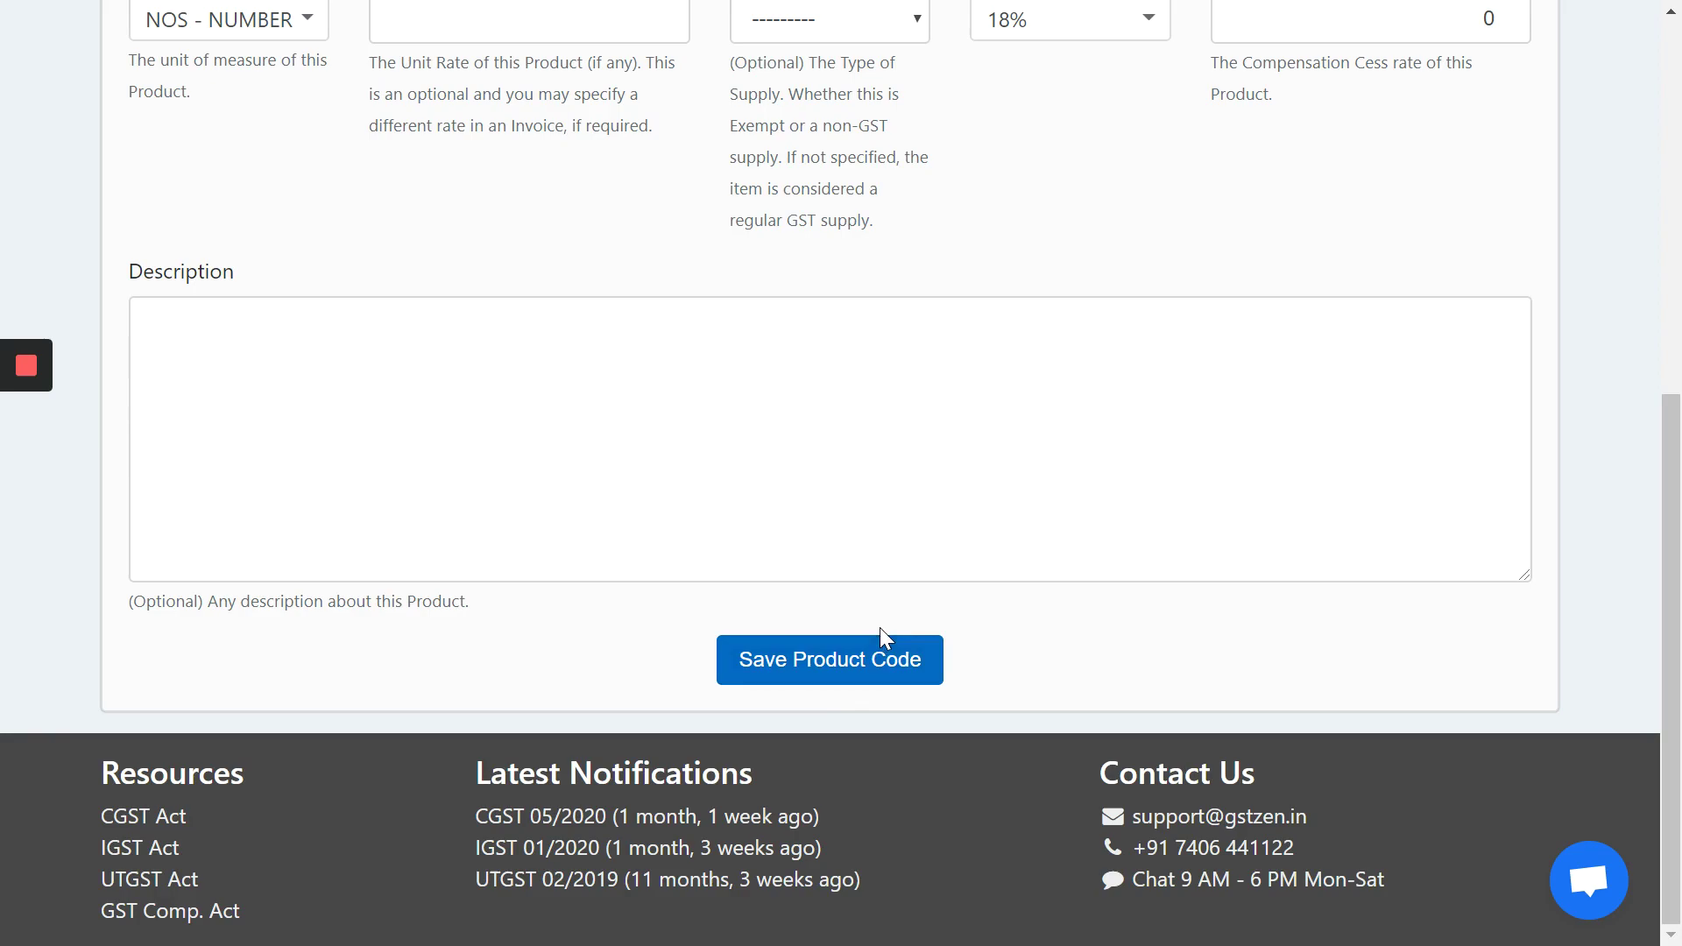
pyautogui.click(871, 657)
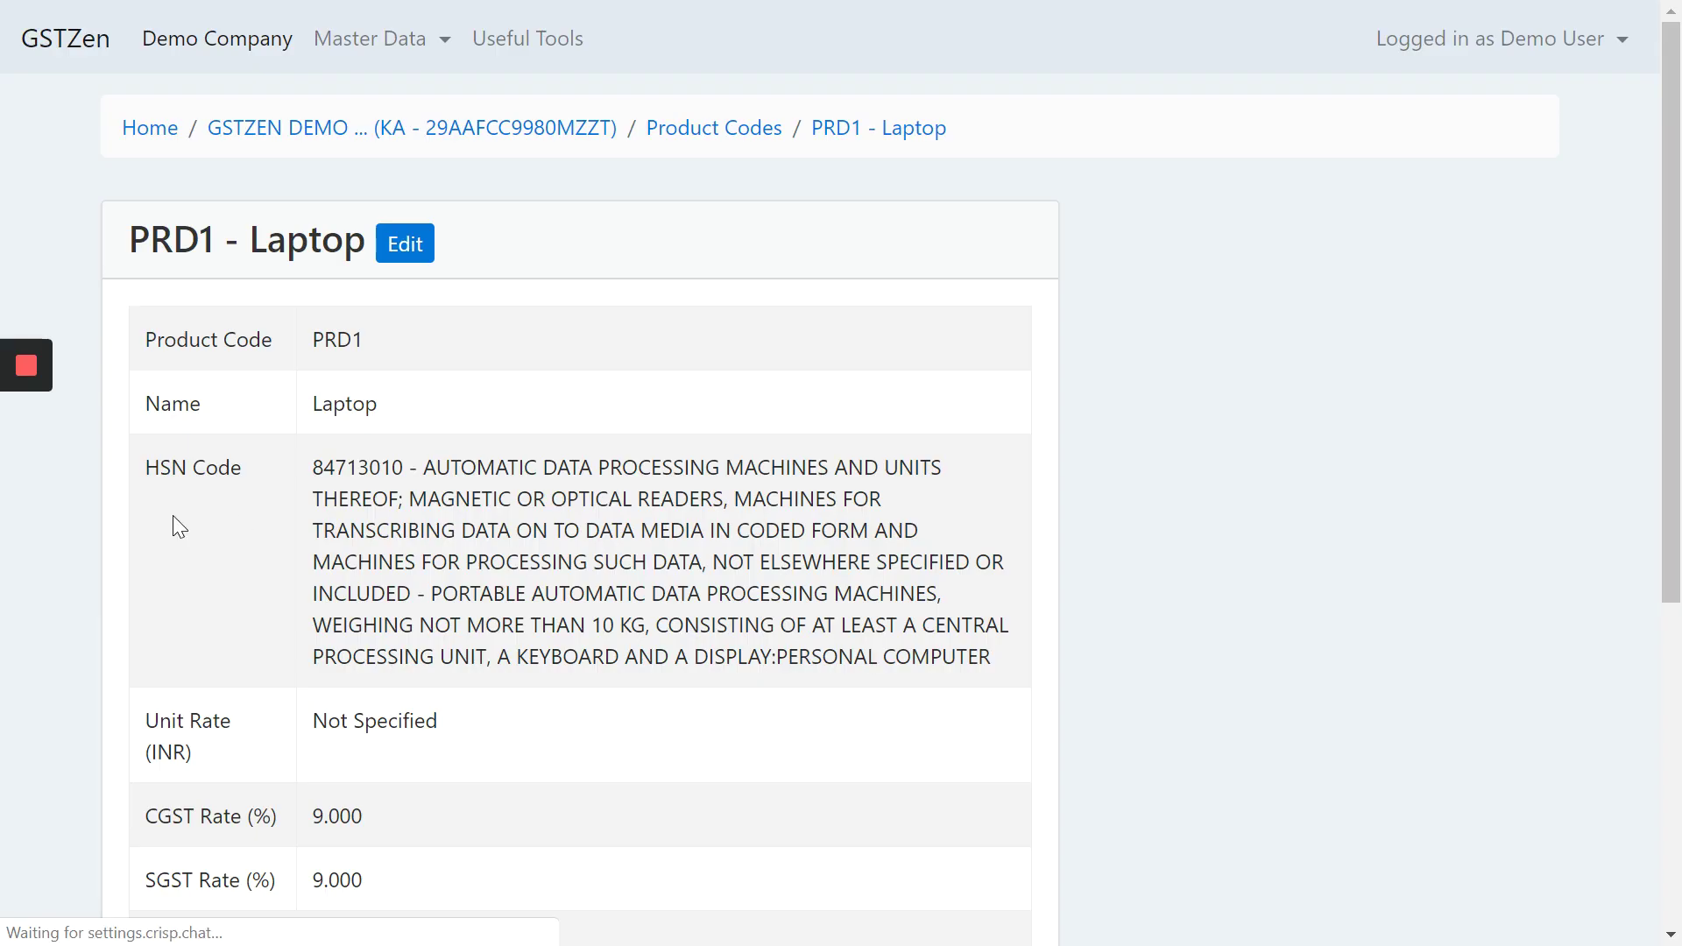
pyautogui.scroll(-5, 715, 450)
pyautogui.scroll(5, 720, 473)
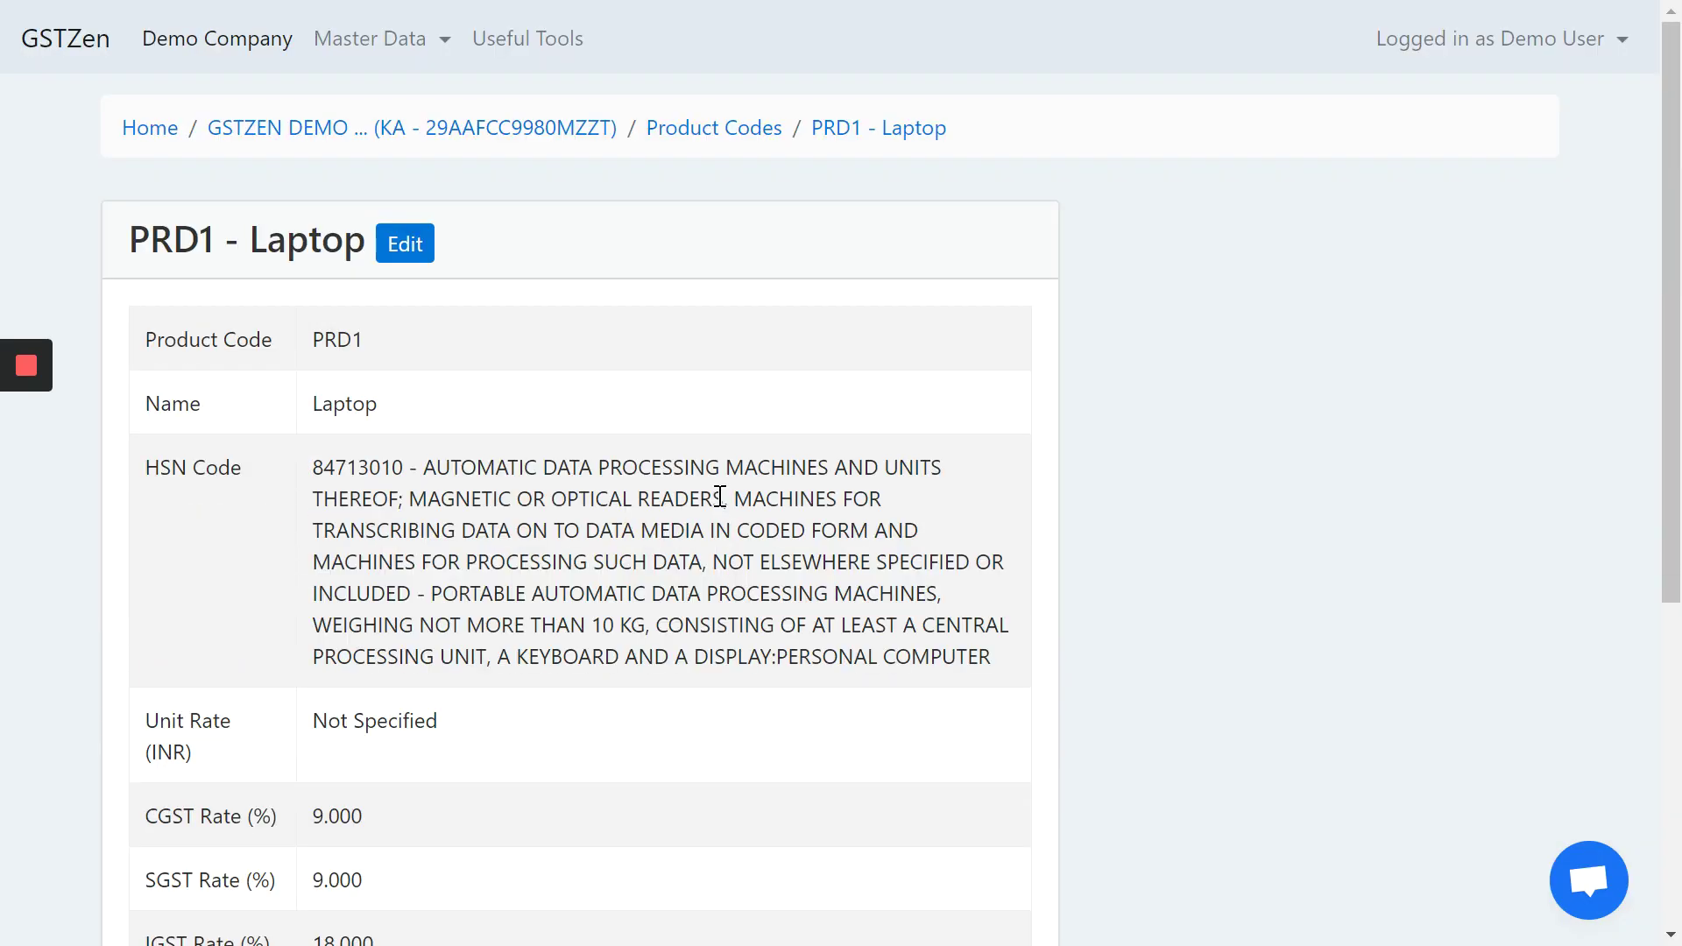
pyautogui.click(714, 133)
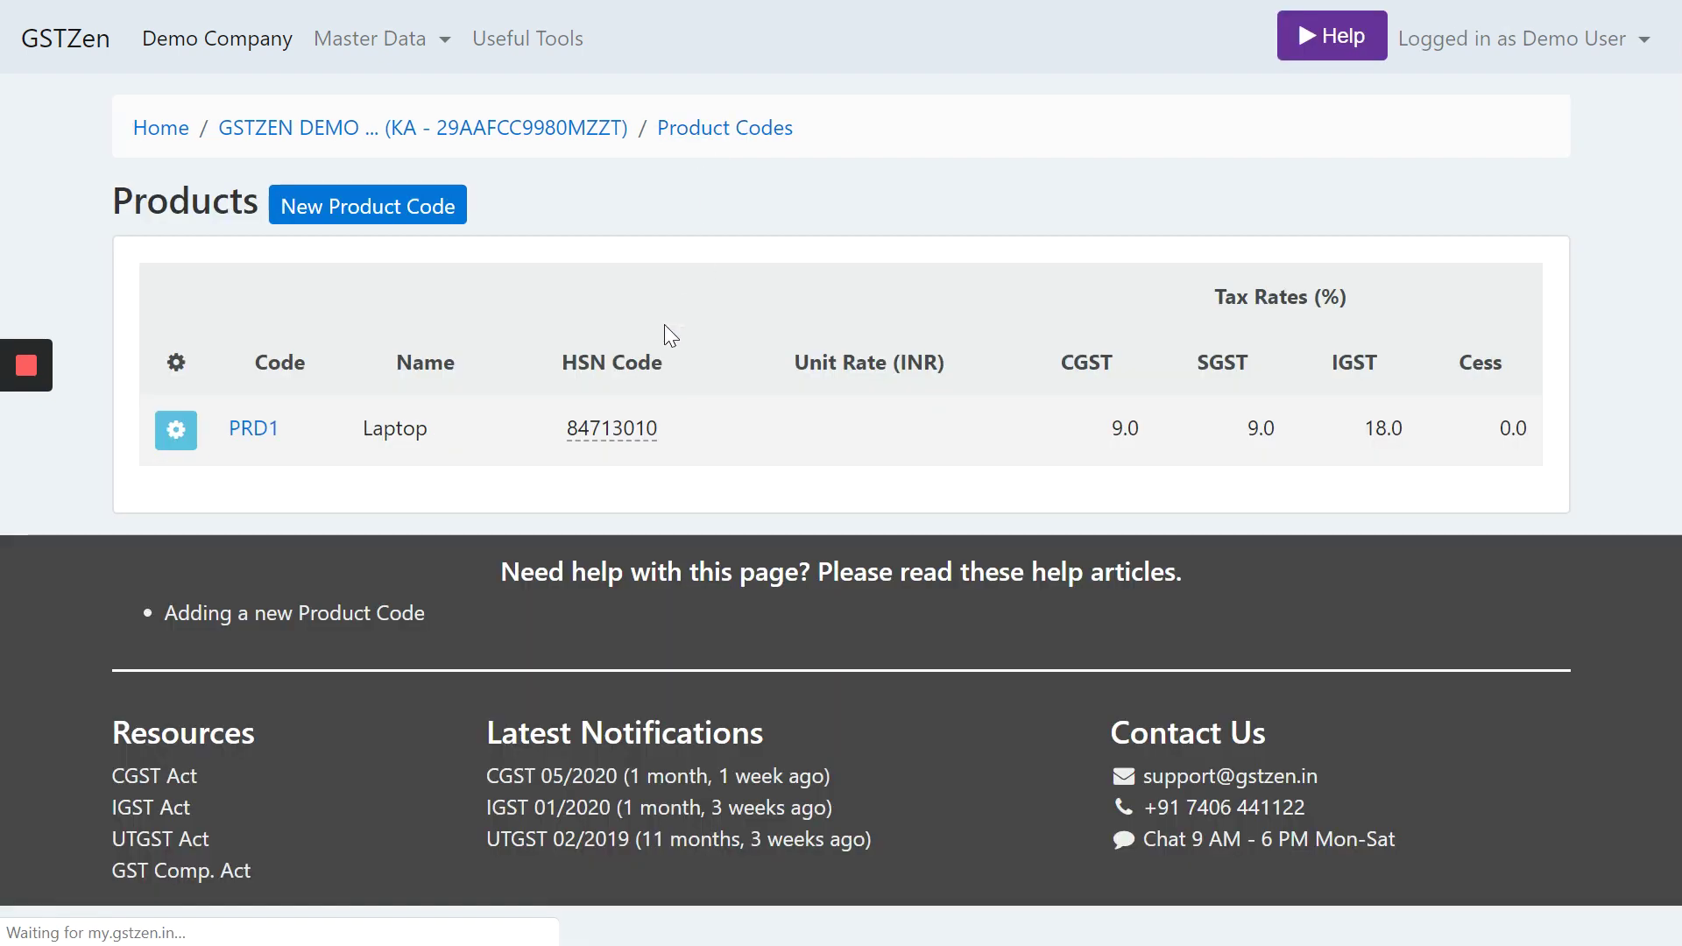
# - Start product code PRD2 'Laptop Cover' with HSN 4202
pyautogui.click(359, 211)
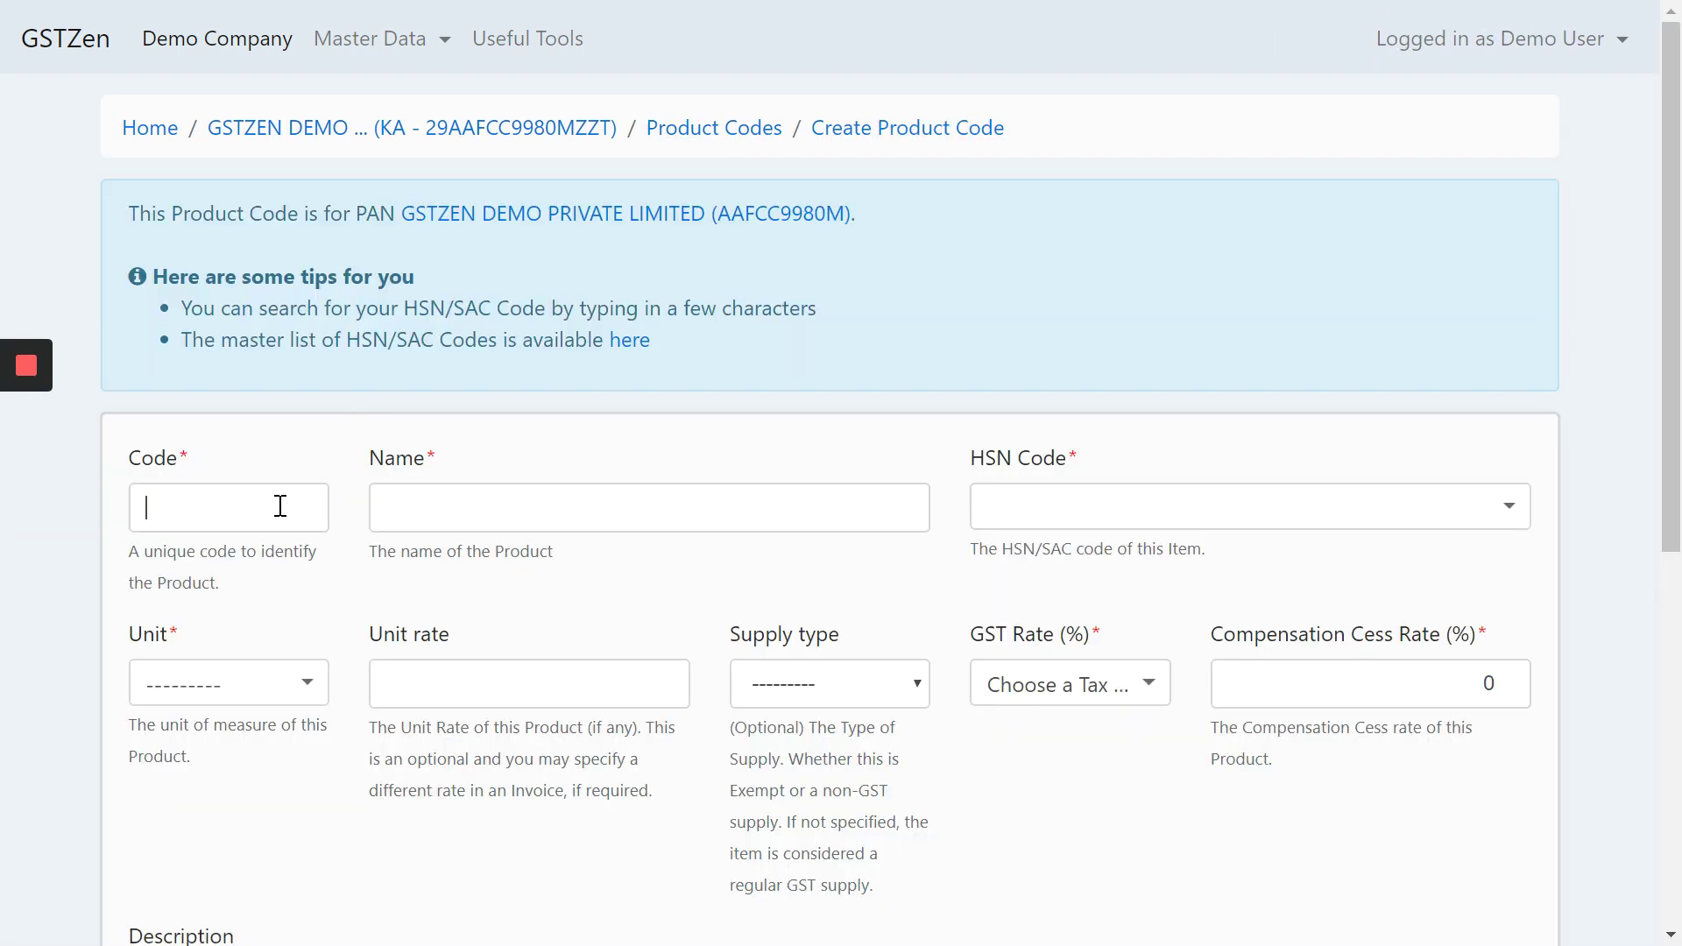
pyautogui.write('PRD')
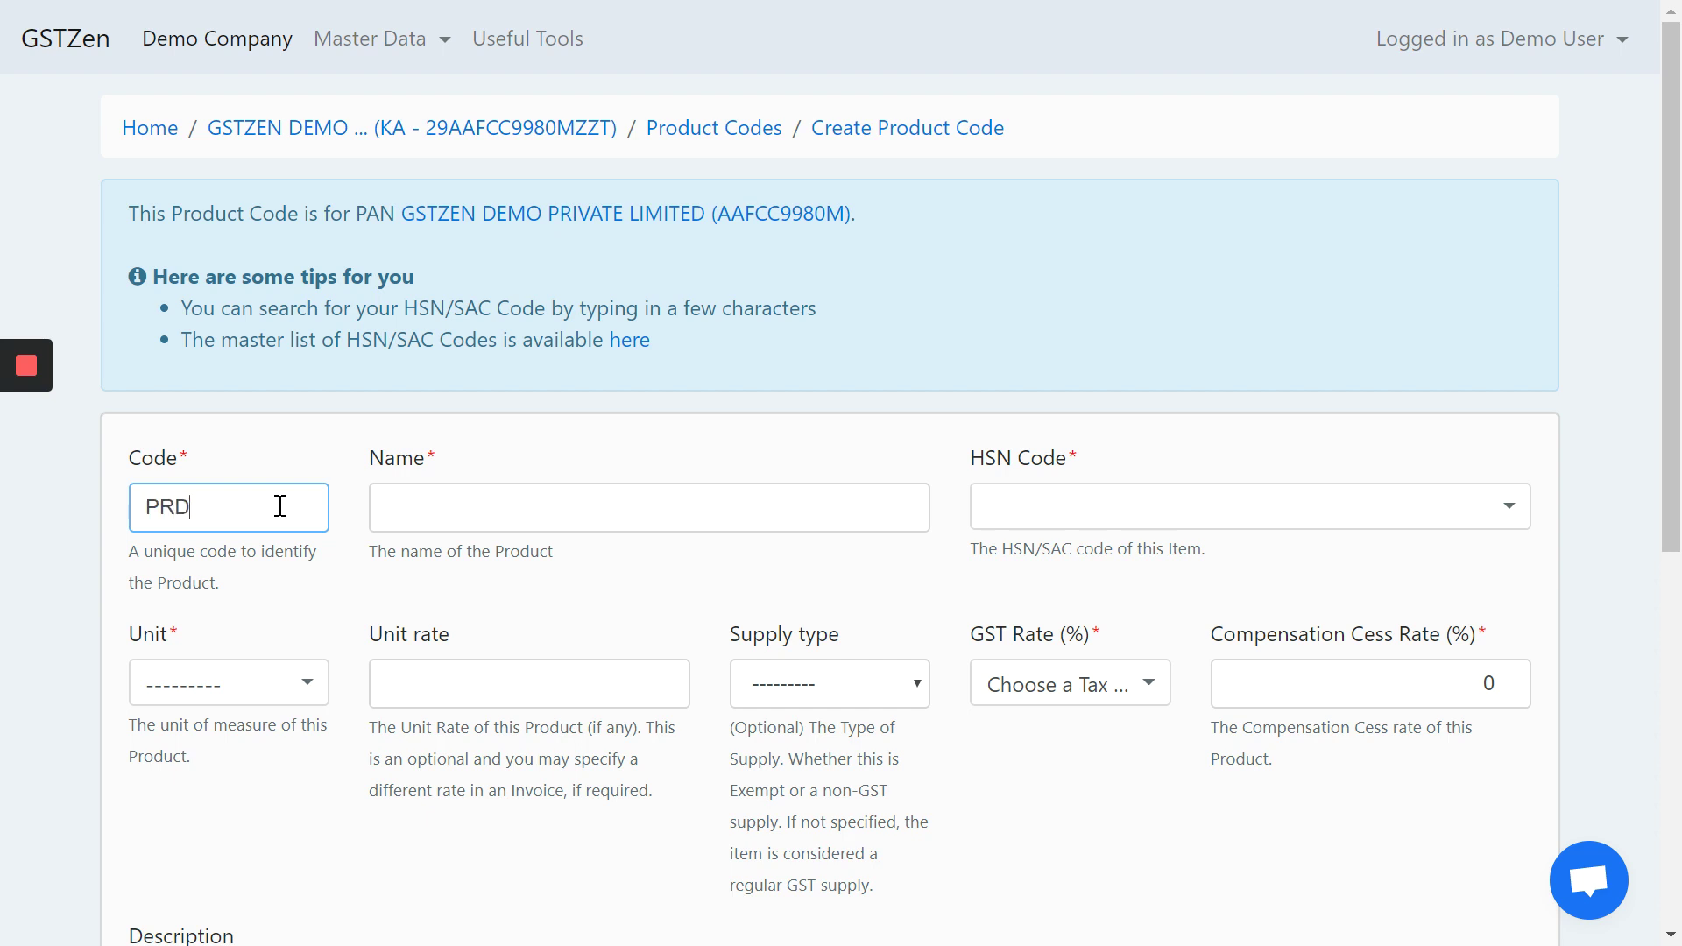
pyautogui.write('2')
pyautogui.press('Tab')
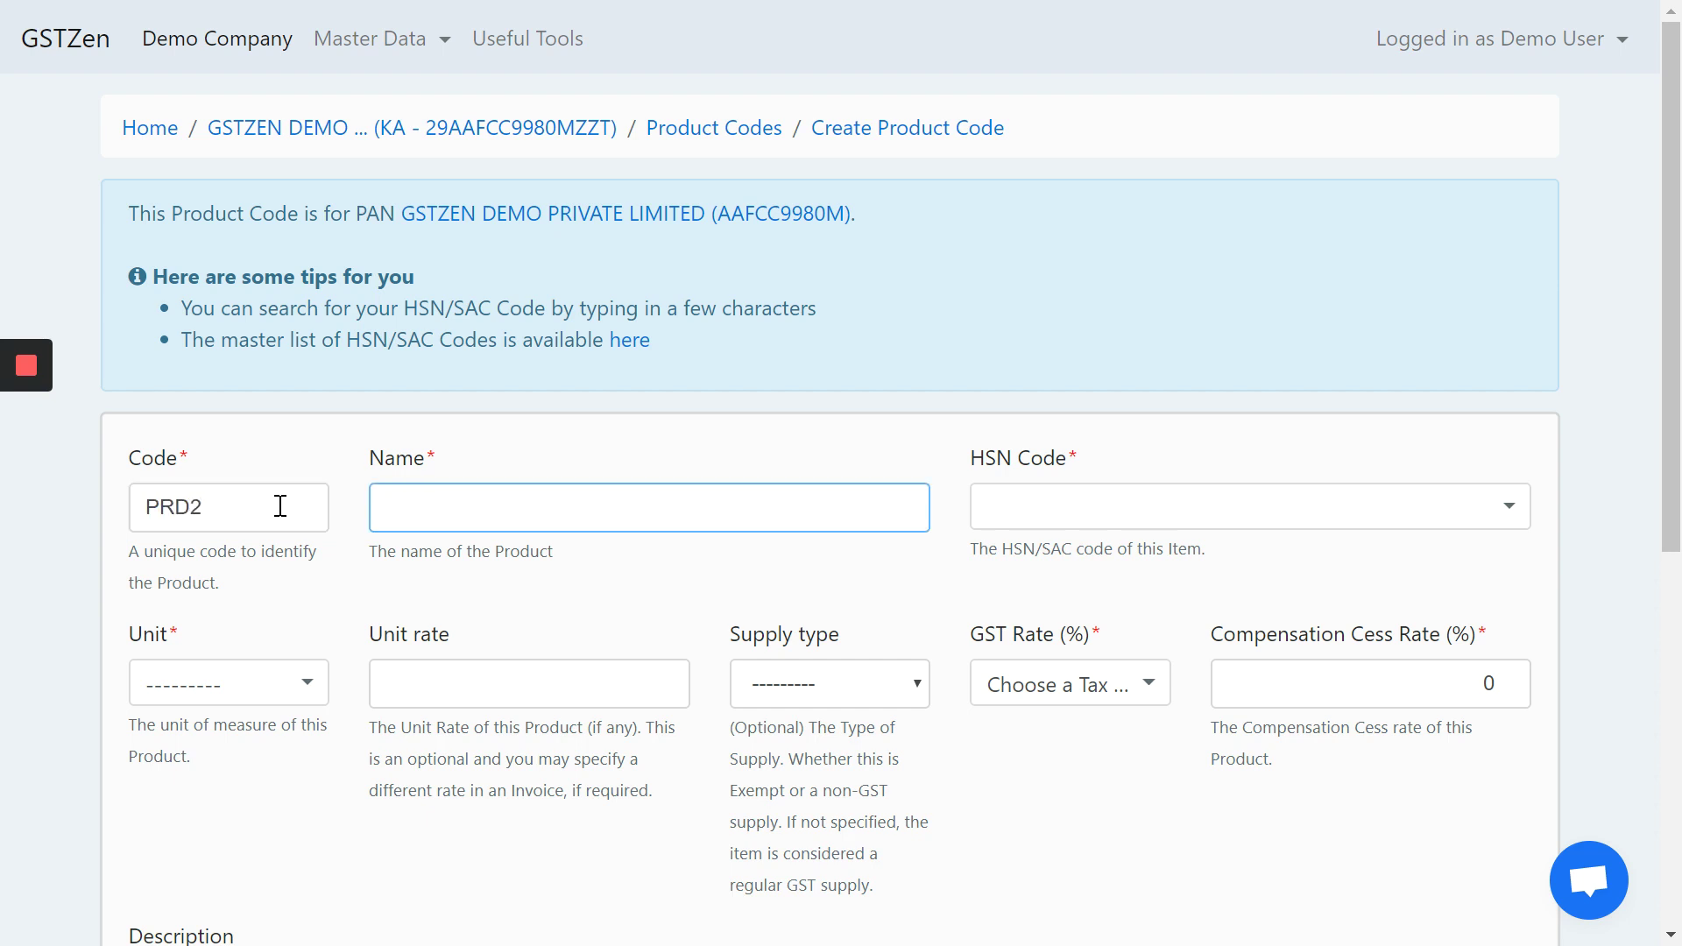
pyautogui.write('Laptop Covert')
pyautogui.press('BackSpace')
pyautogui.press('Tab')
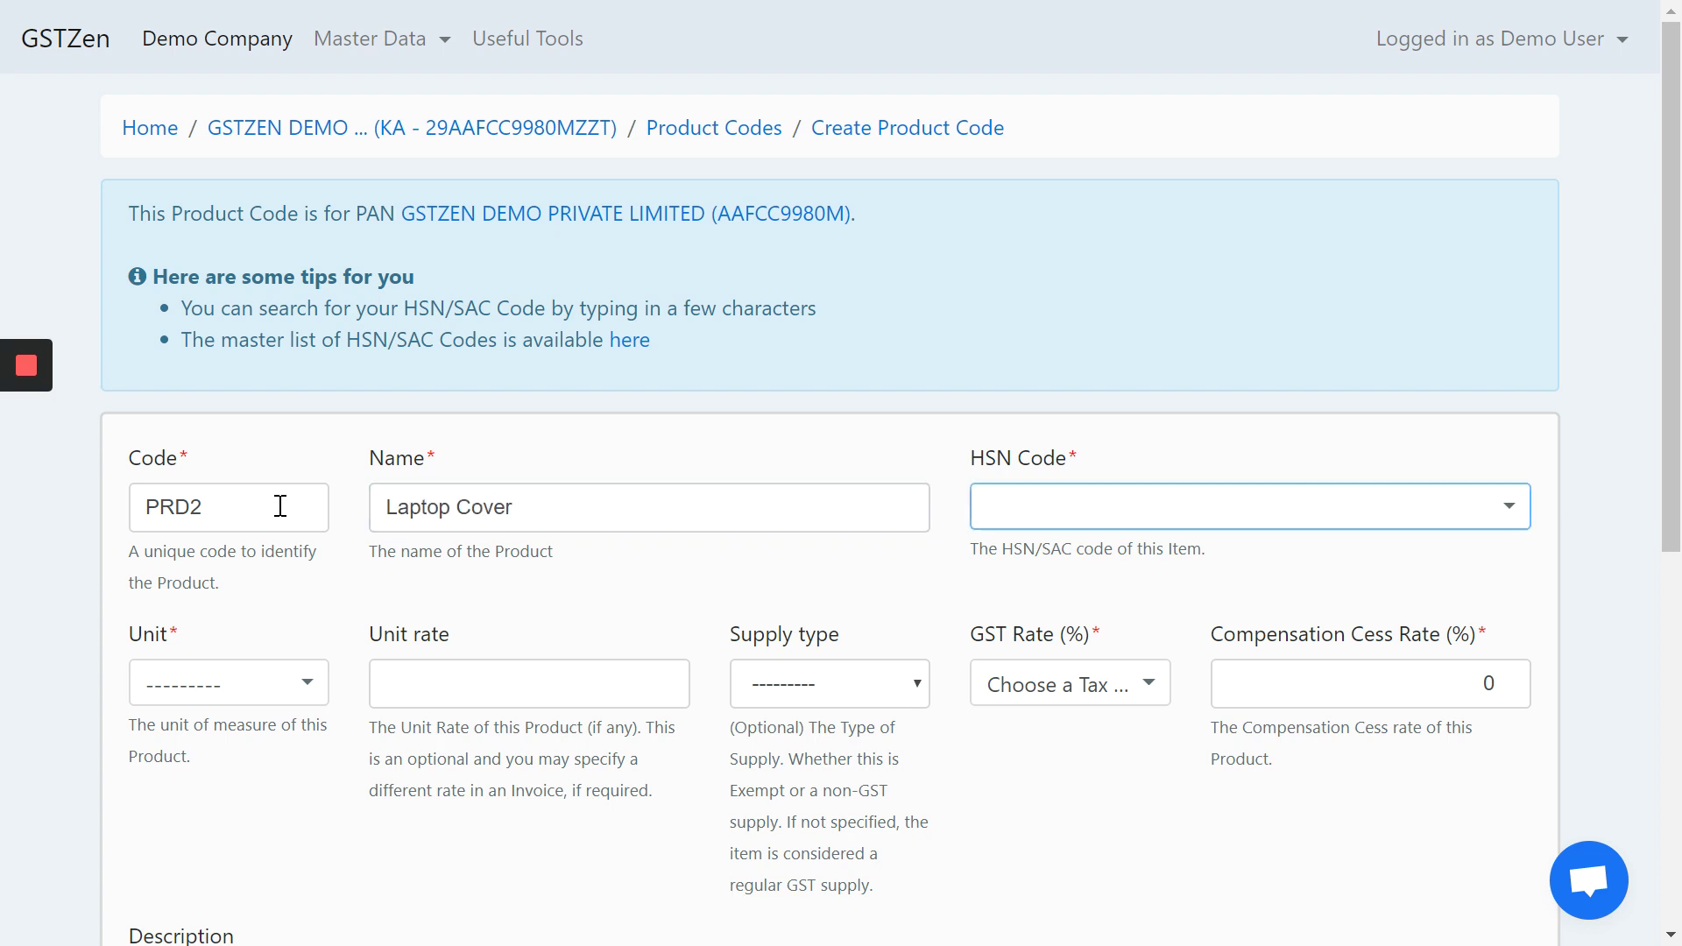
pyautogui.click(1420, 517)
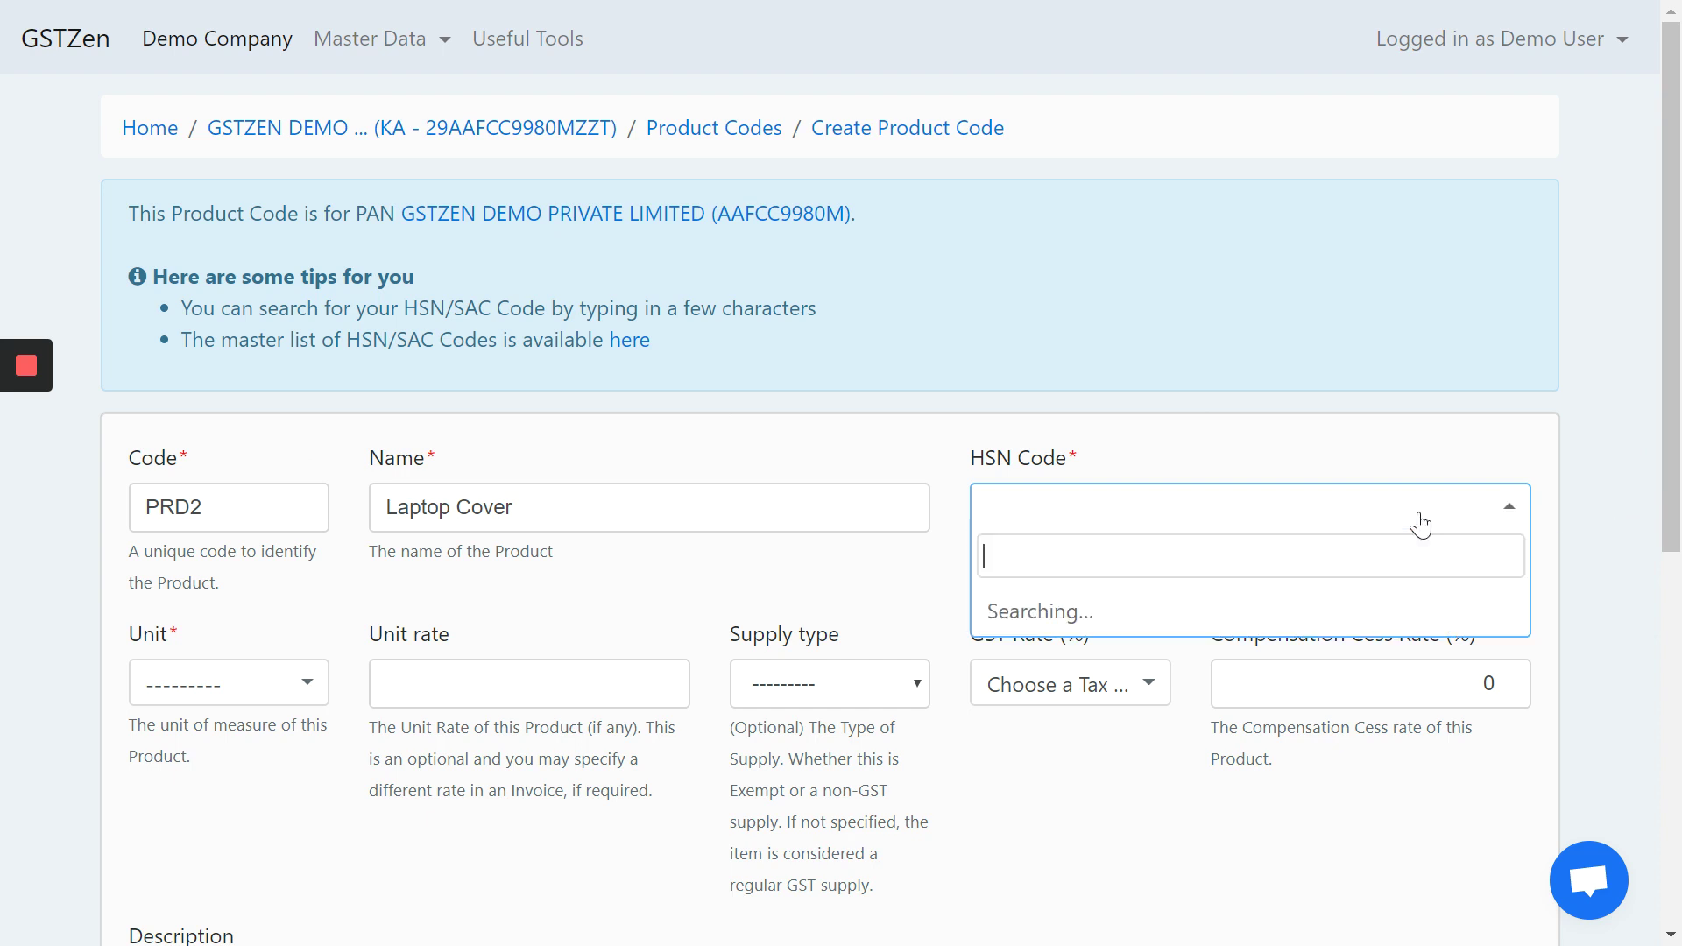
pyautogui.write('4202')
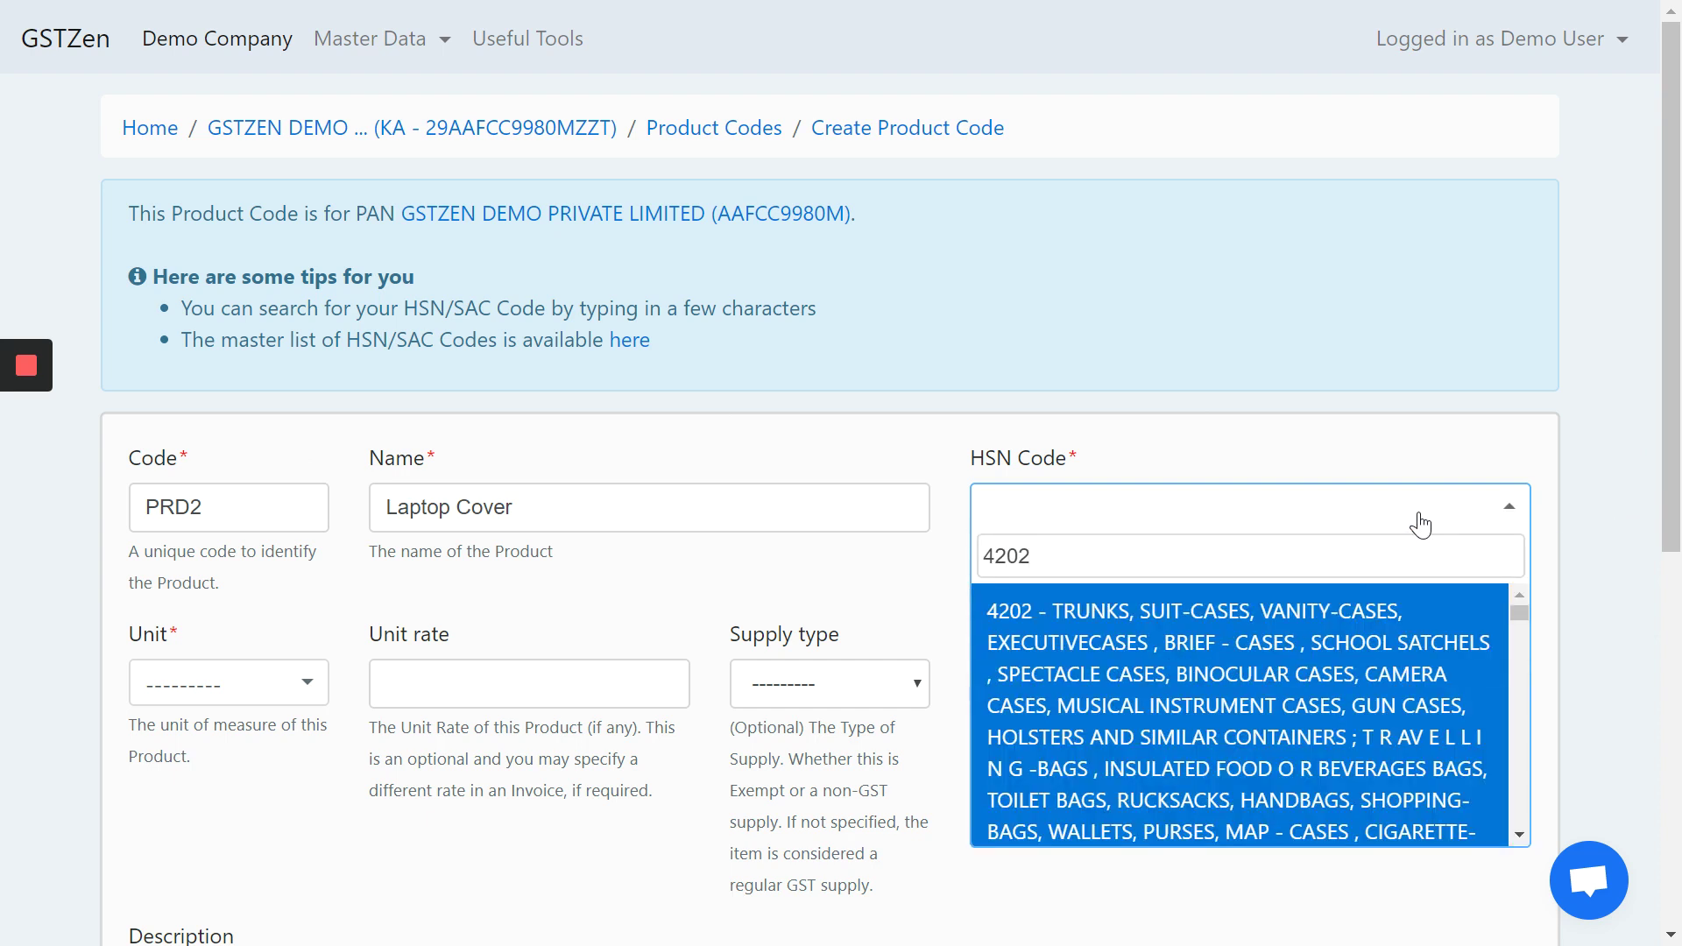
pyautogui.click(1169, 657)
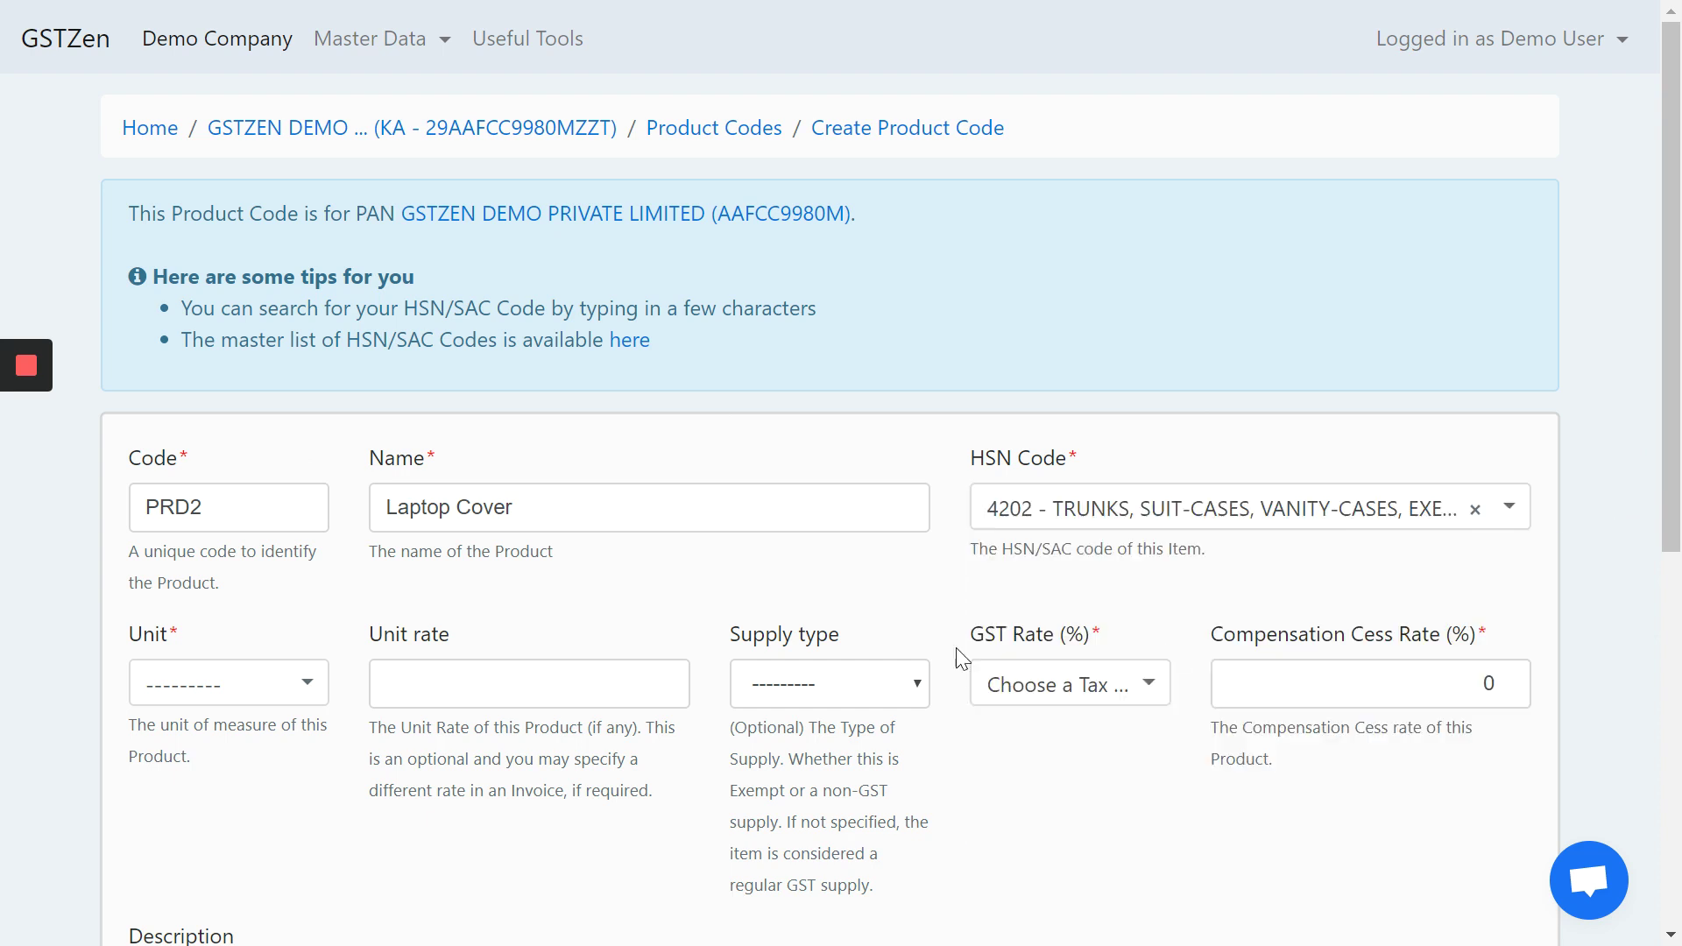
# - Give PRD2 unit NOS - NUMBER and 12% GST, then save it
pyautogui.click(182, 688)
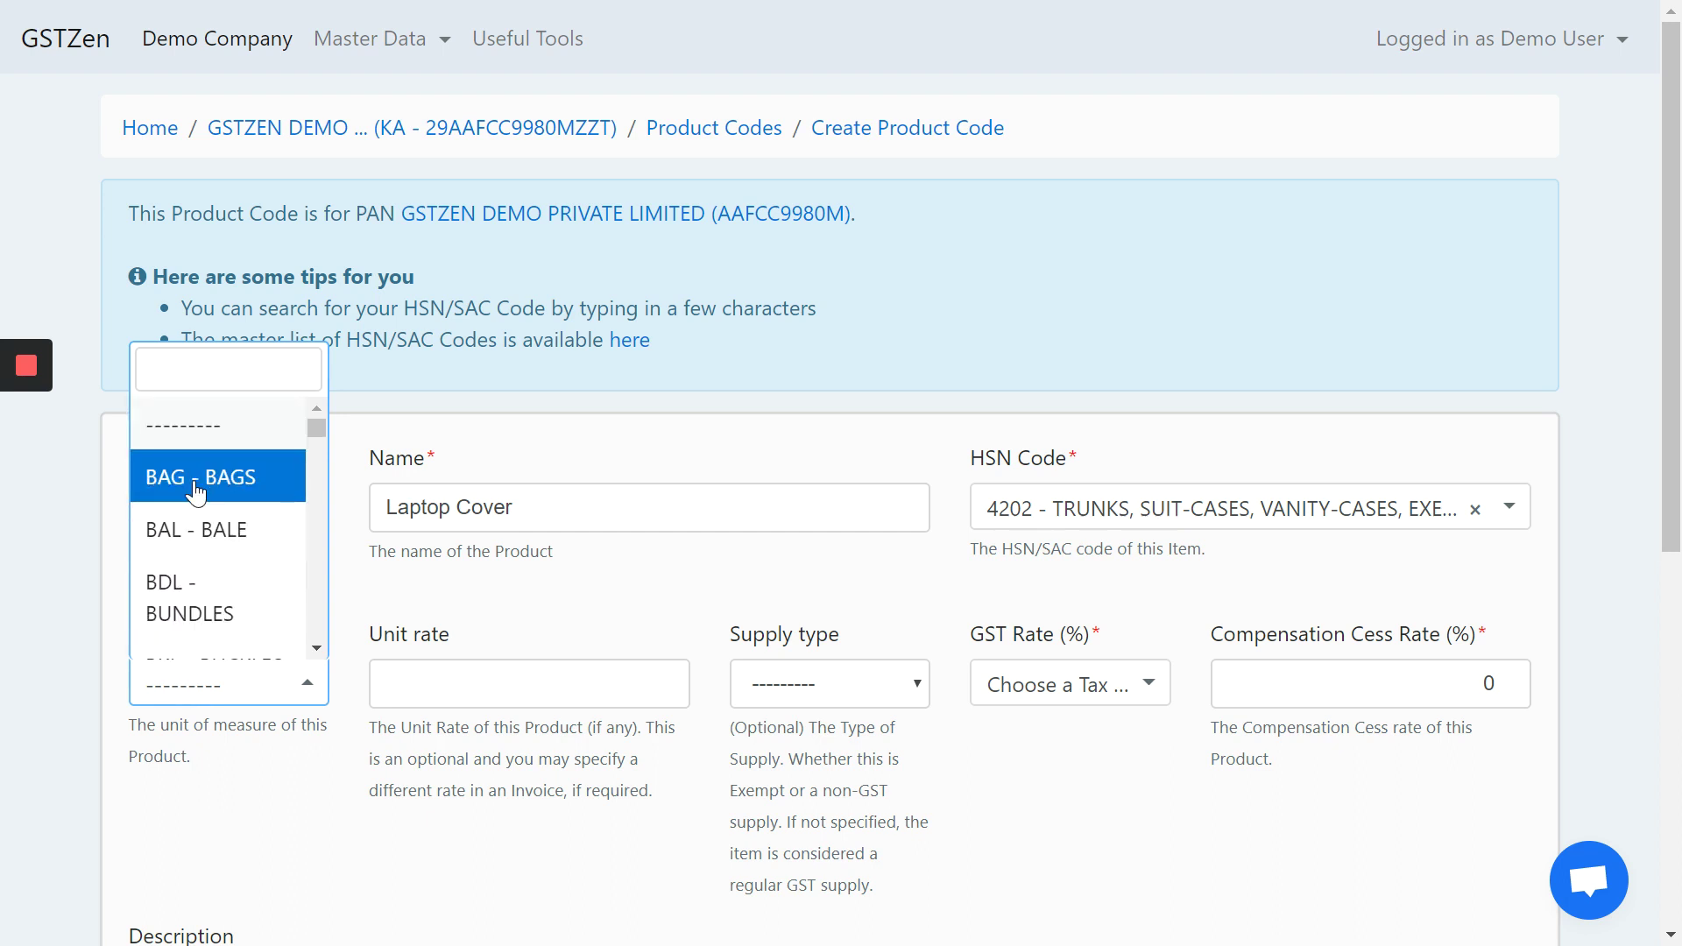
pyautogui.write('nos')
pyautogui.press('Return')
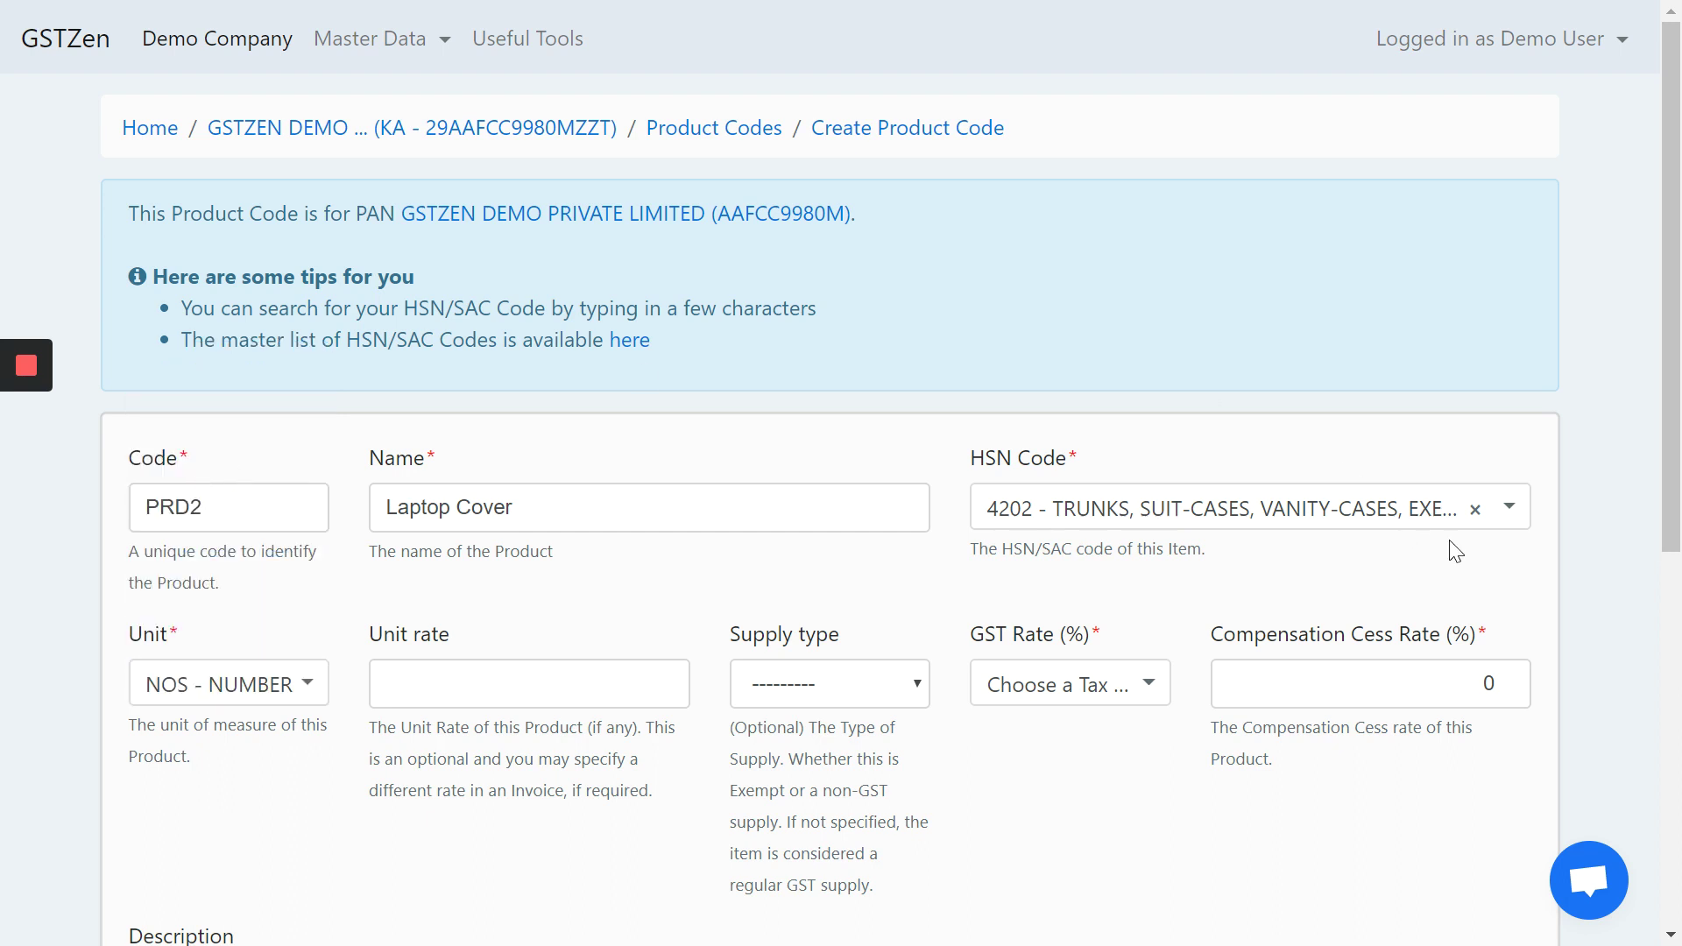
pyautogui.click(1074, 692)
pyautogui.write('12')
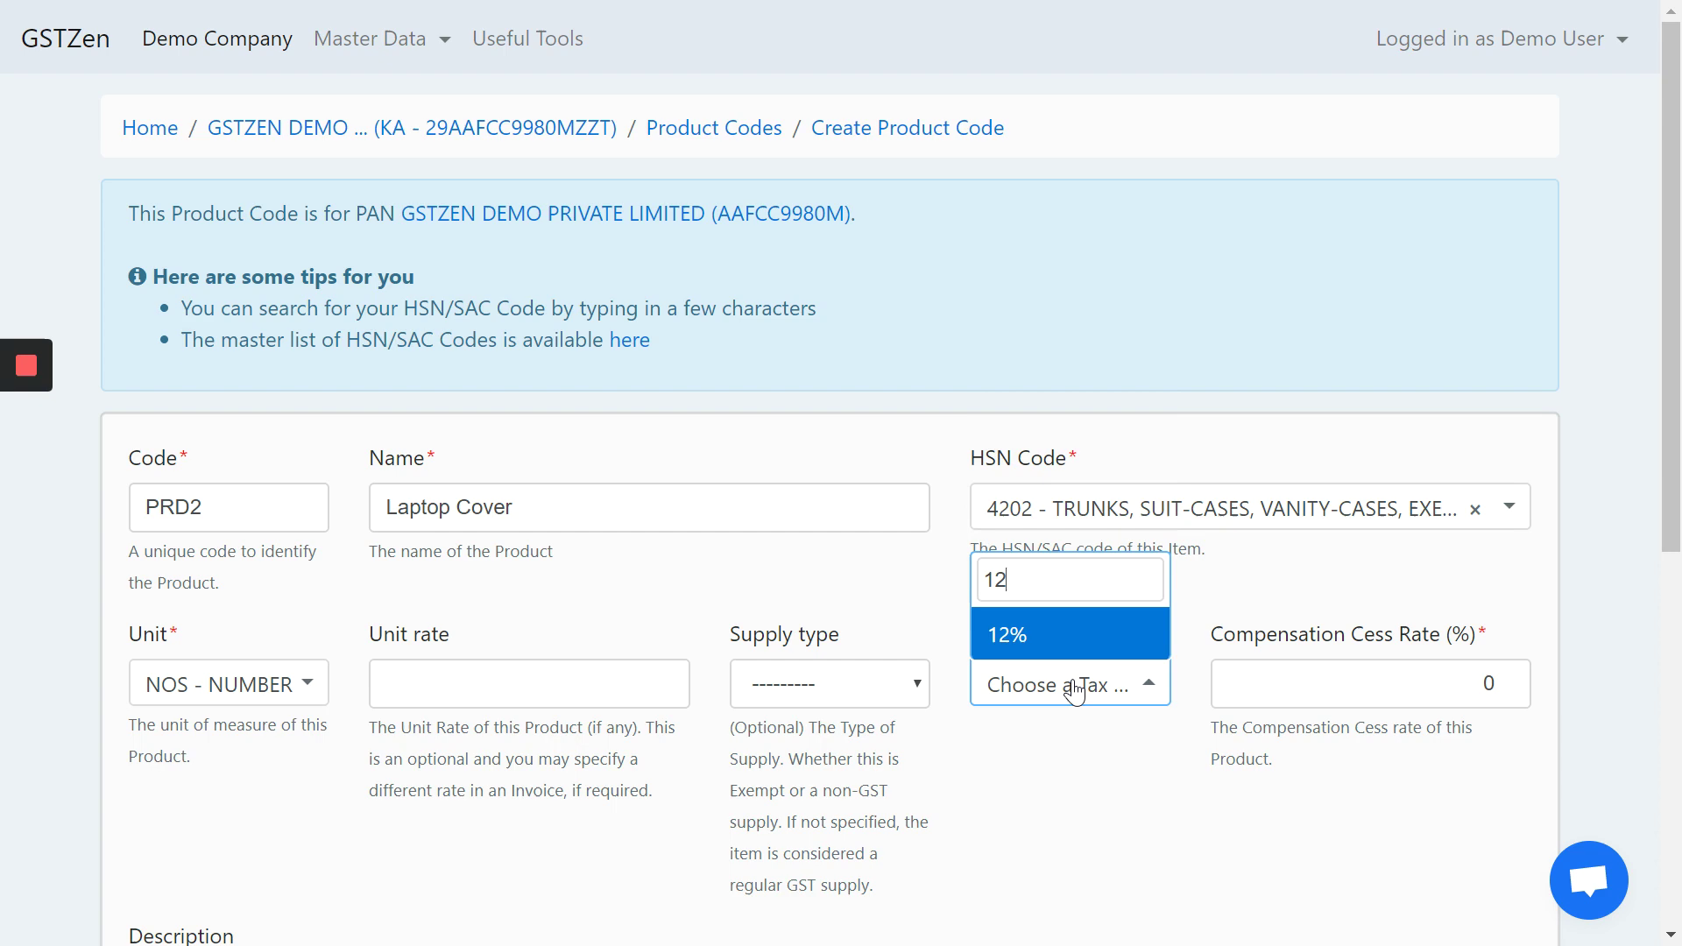
pyautogui.click(1079, 659)
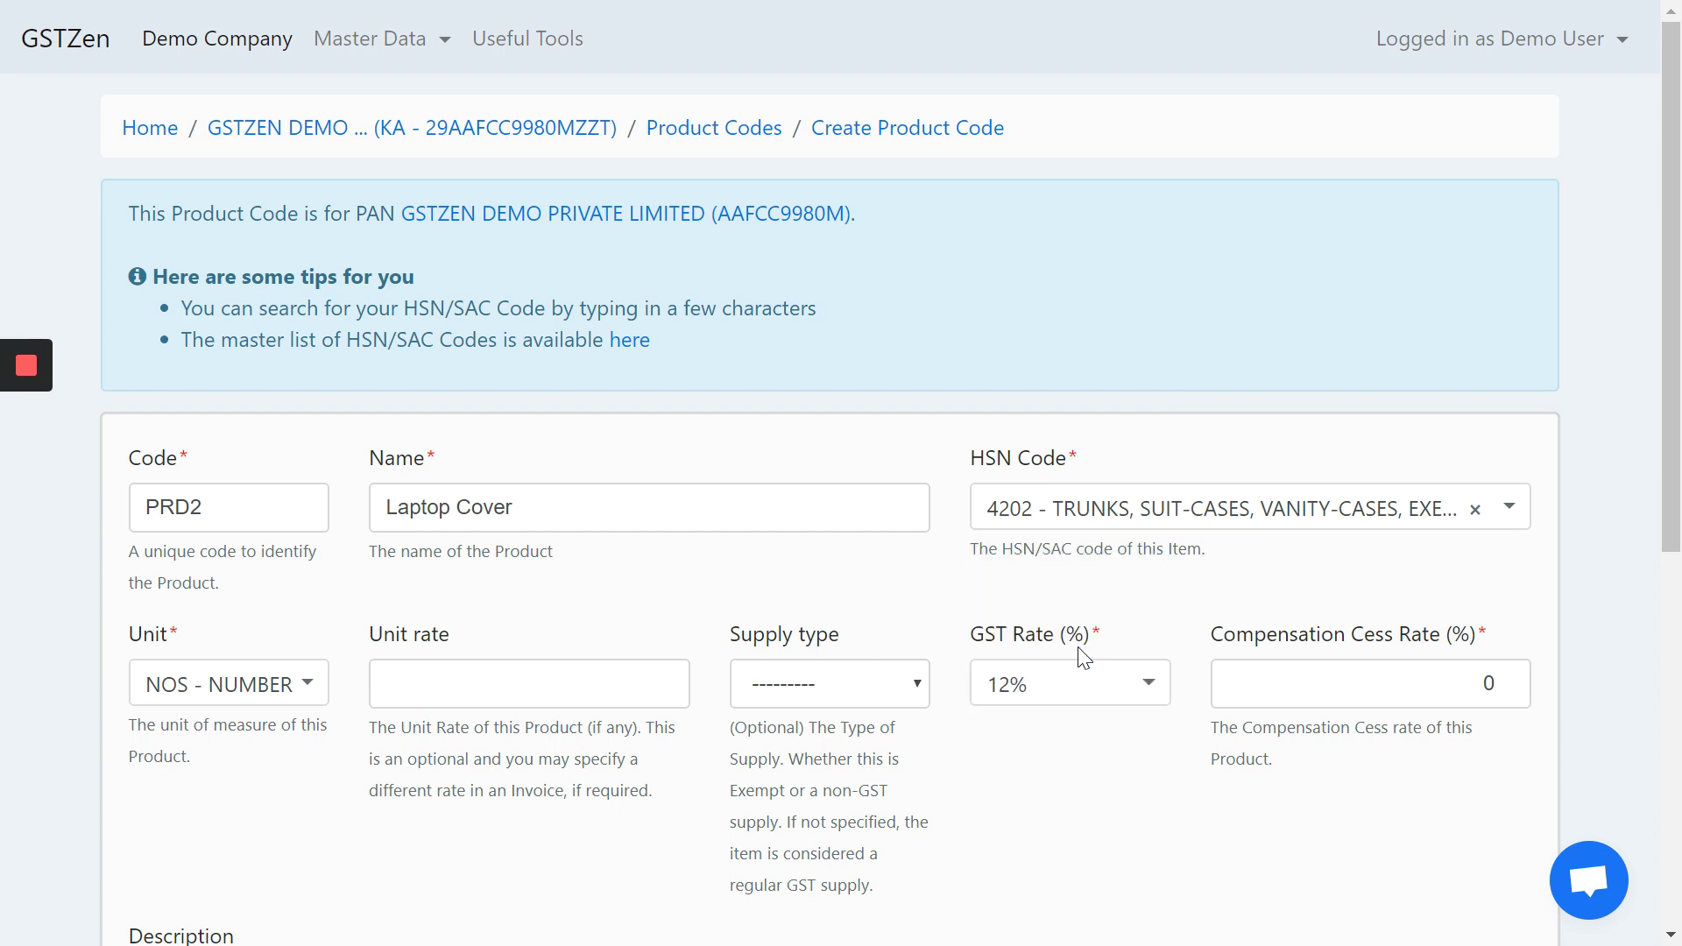
pyautogui.scroll(-8, 1081, 657)
pyautogui.click(780, 658)
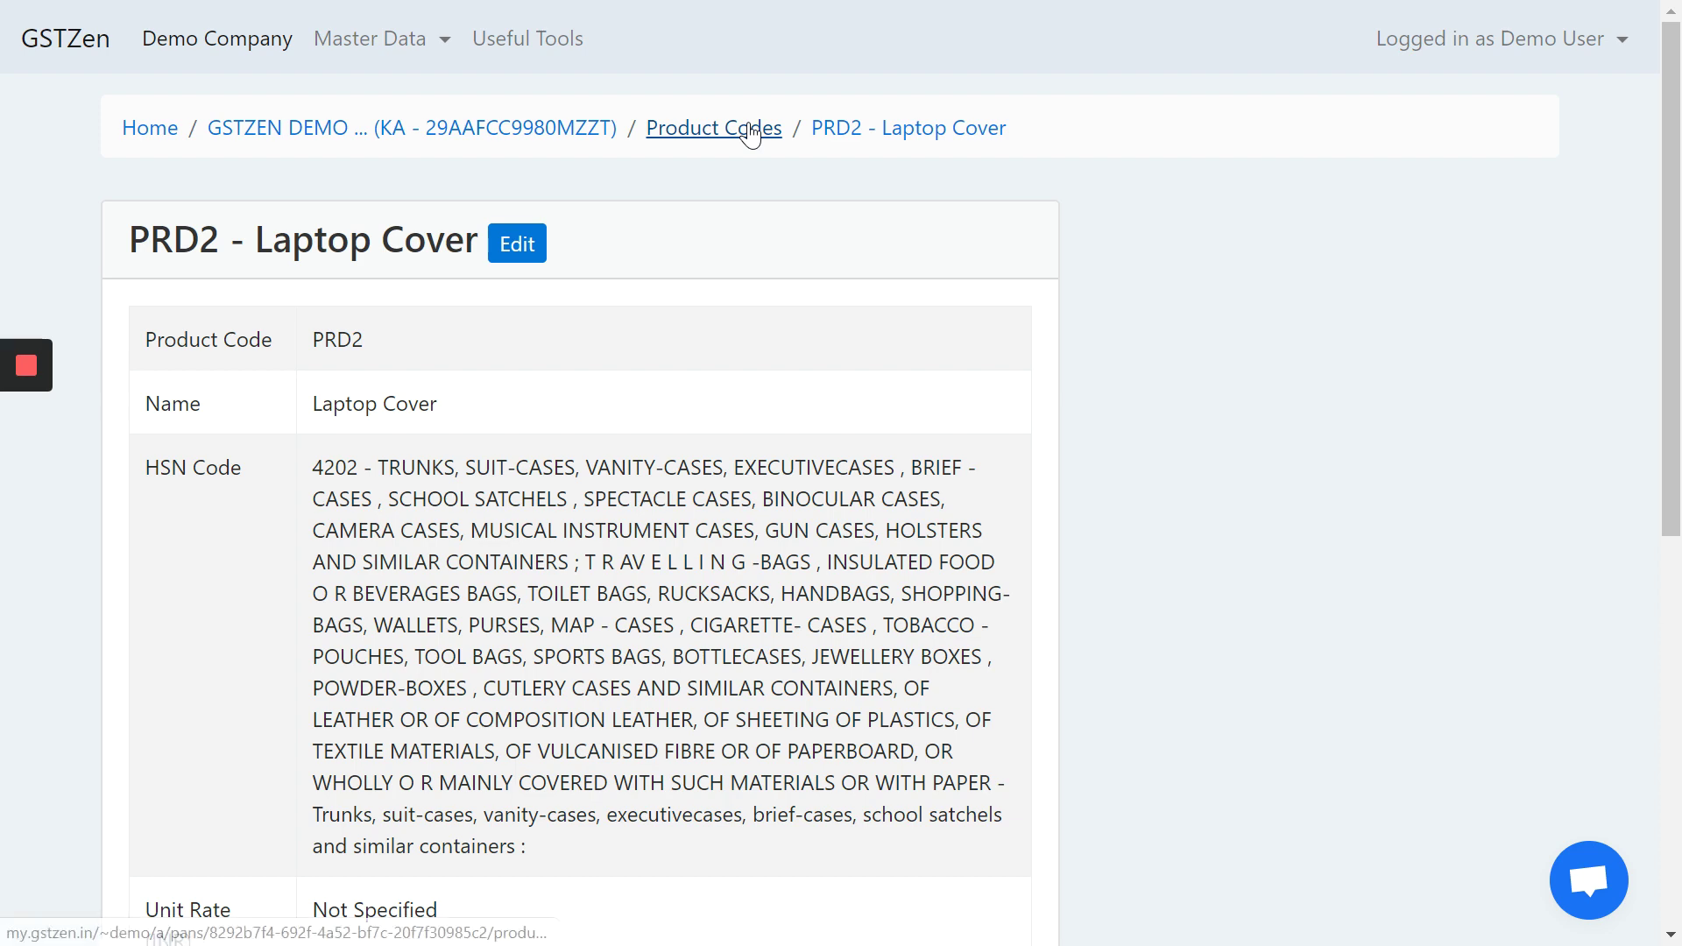
pyautogui.click(750, 130)
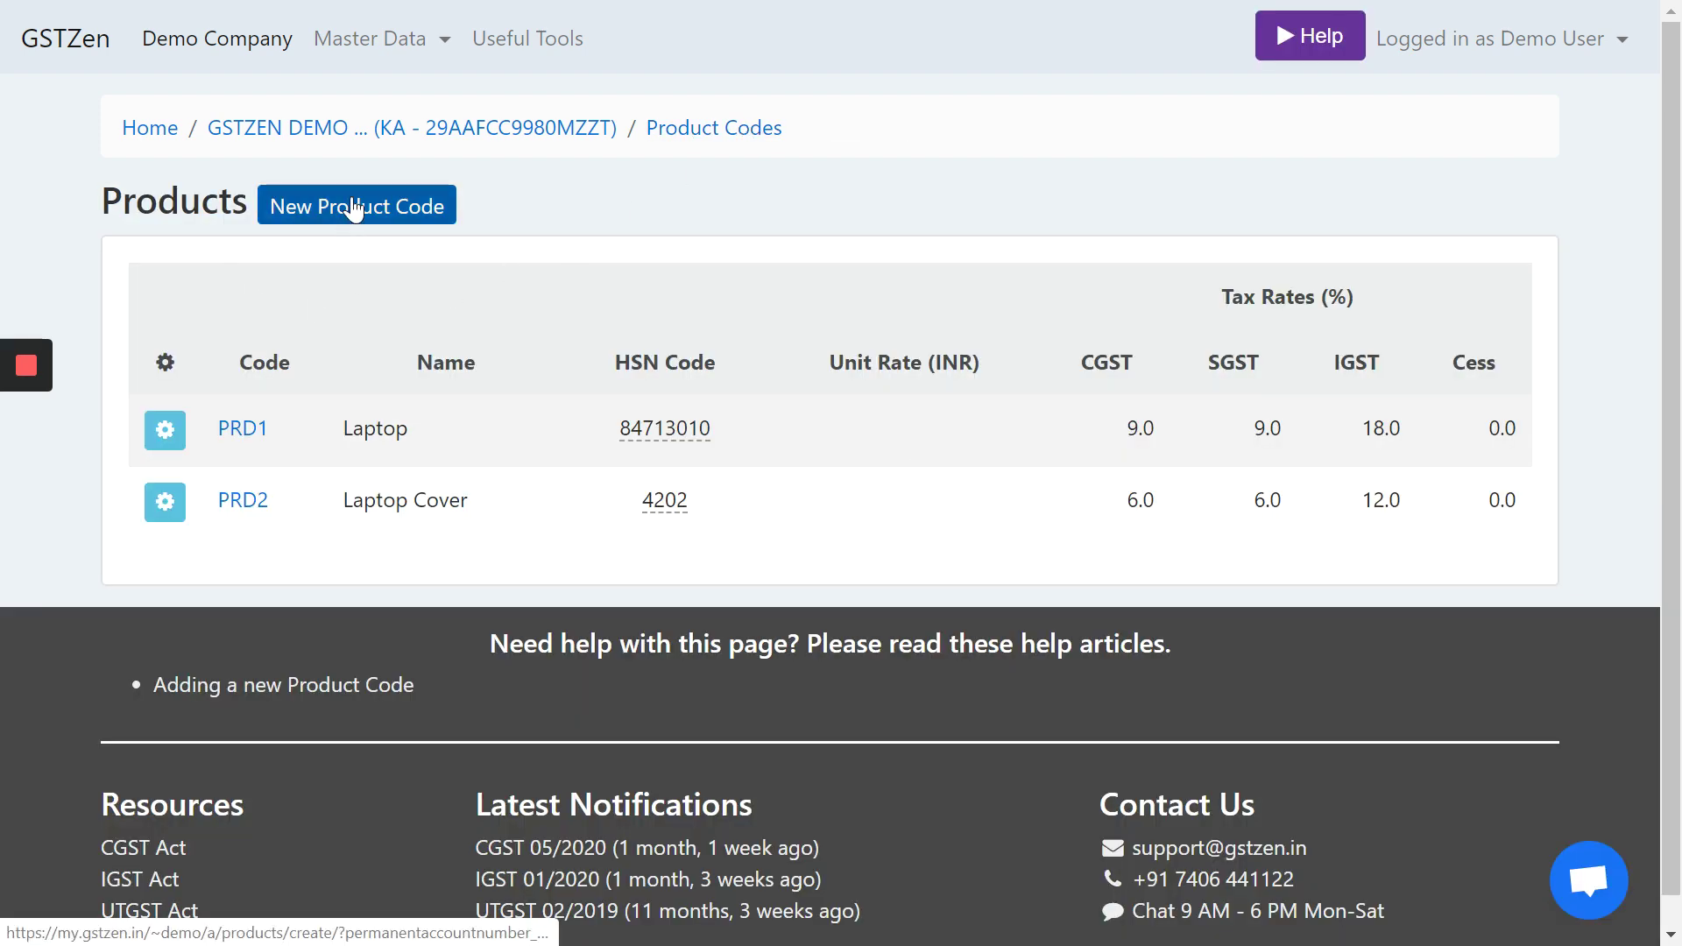
# - Start product code SRV1 'Laptop Maintenance AMC' with HSN 998713
pyautogui.click(348, 215)
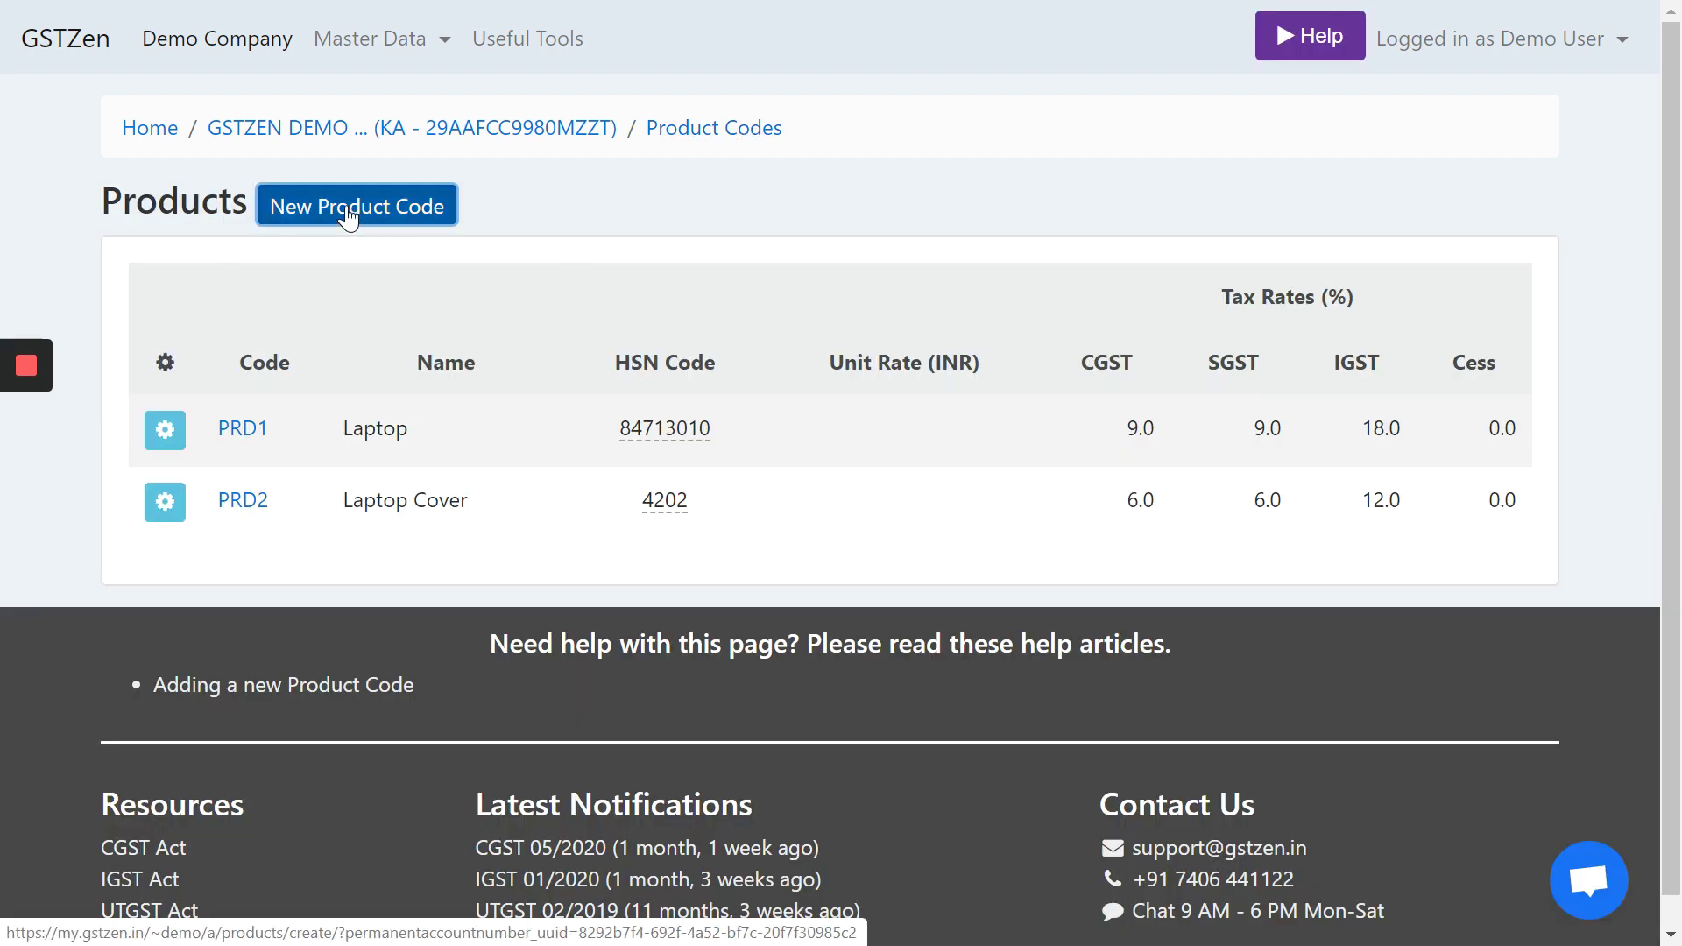
pyautogui.click(235, 516)
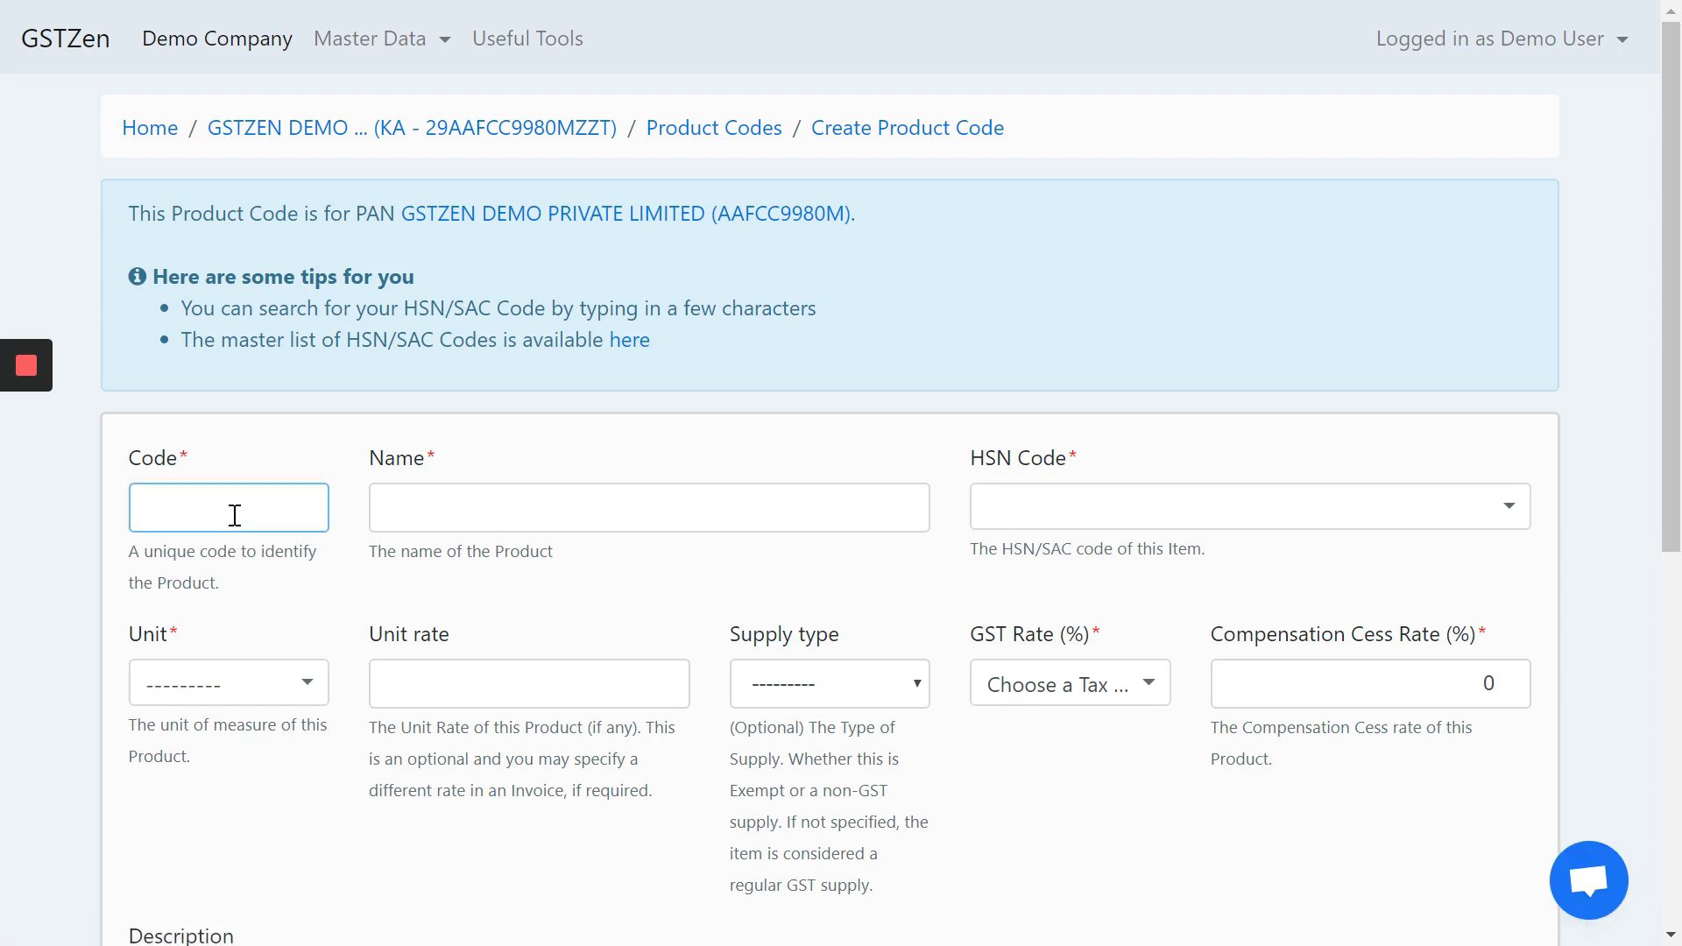
pyautogui.write('SRV1')
pyautogui.press('Tab')
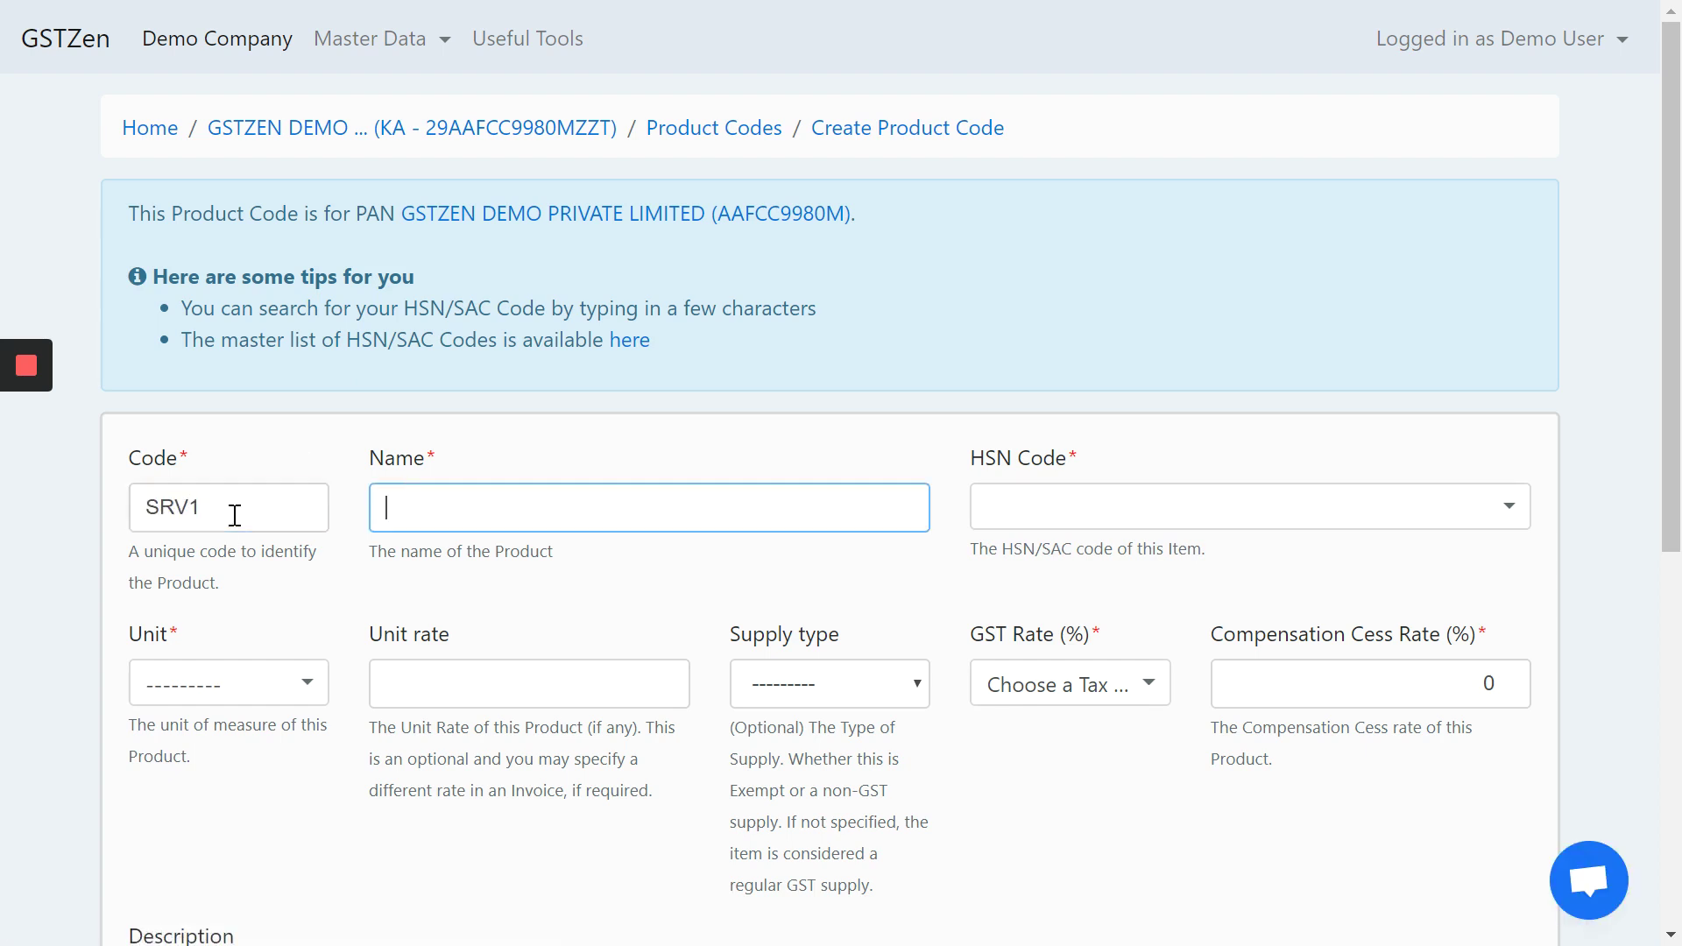
pyautogui.write('Laptop Maintenance AMC')
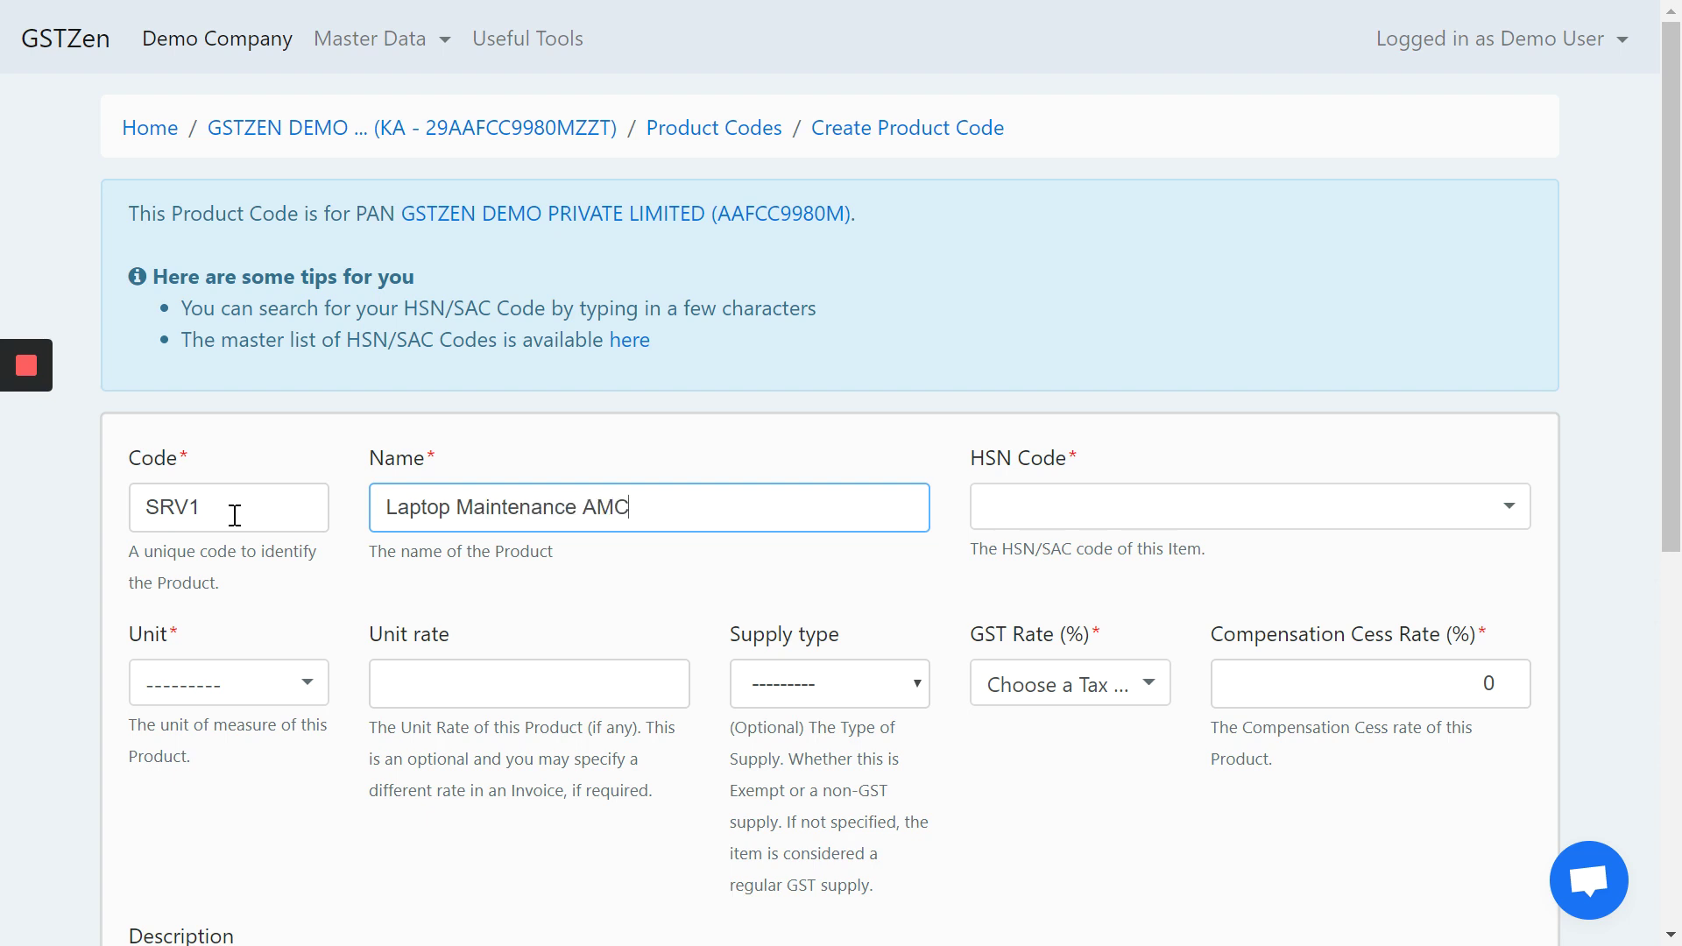
pyautogui.press('Tab')
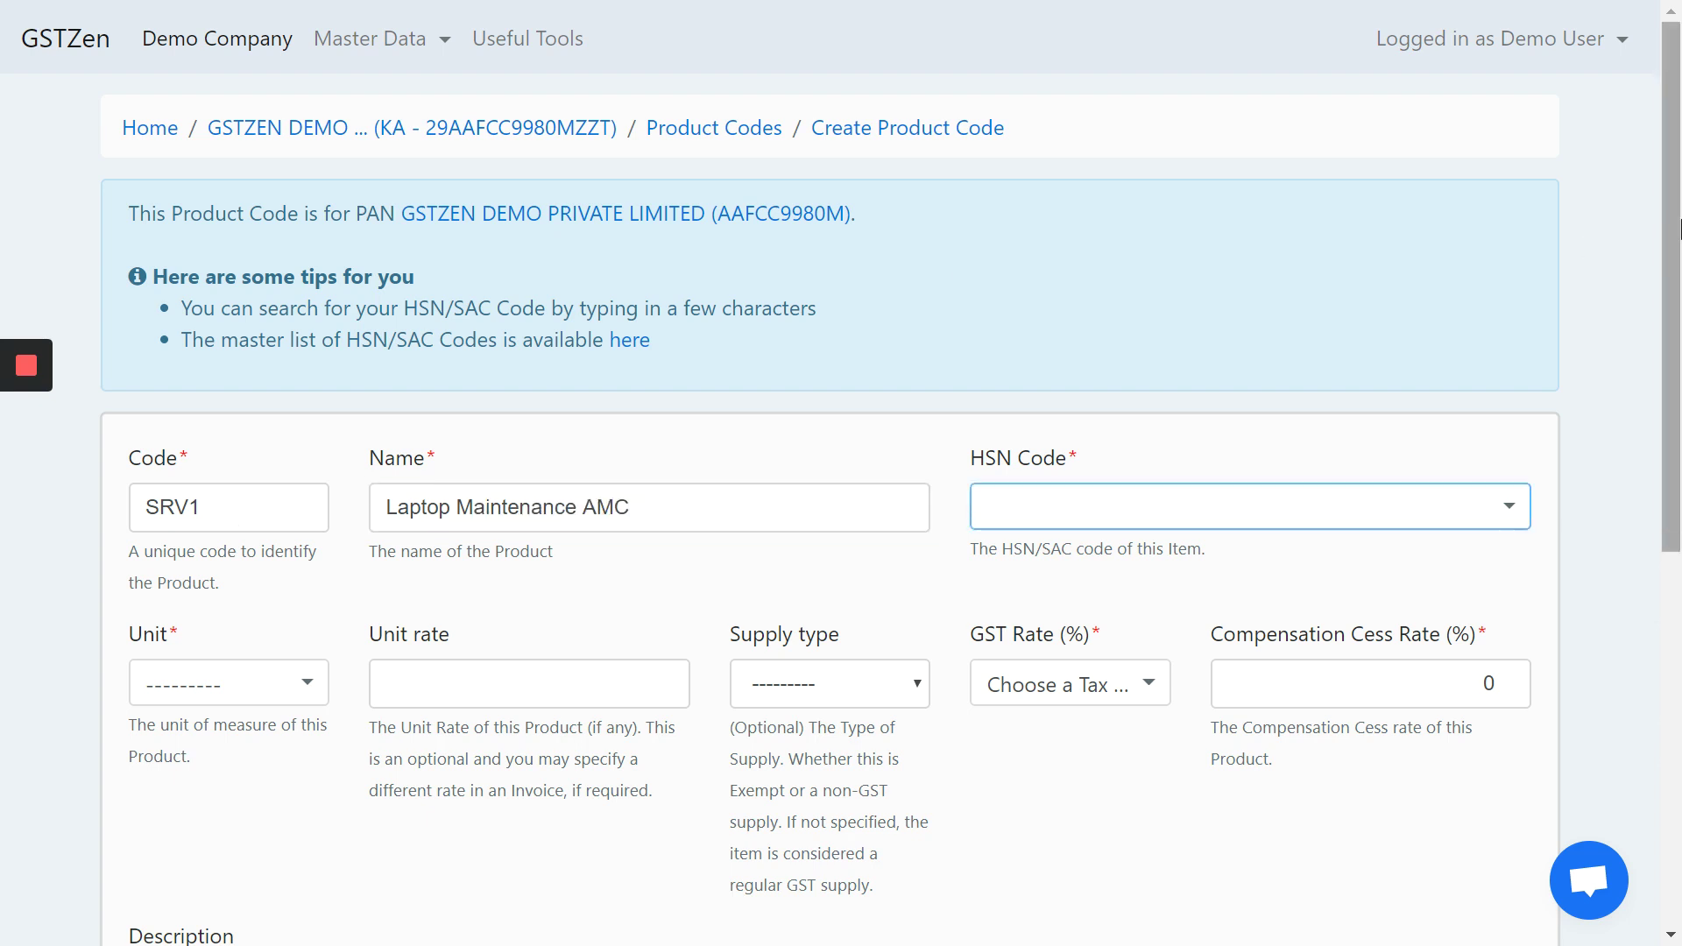
pyautogui.click(1169, 512)
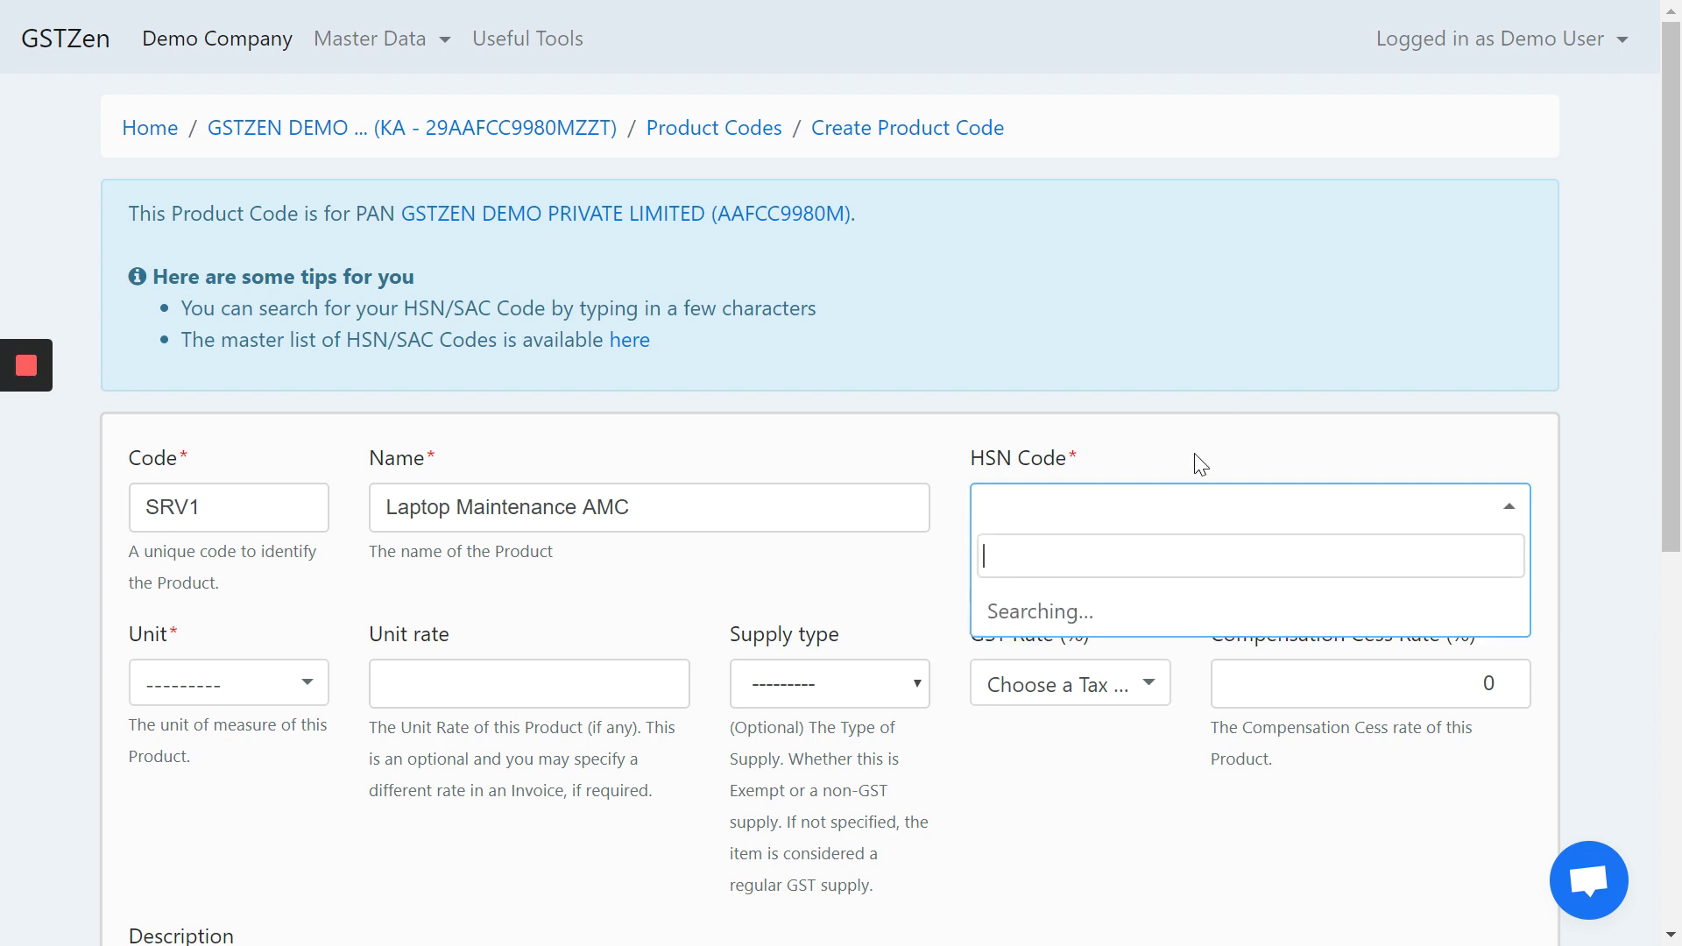
pyautogui.write('99871')
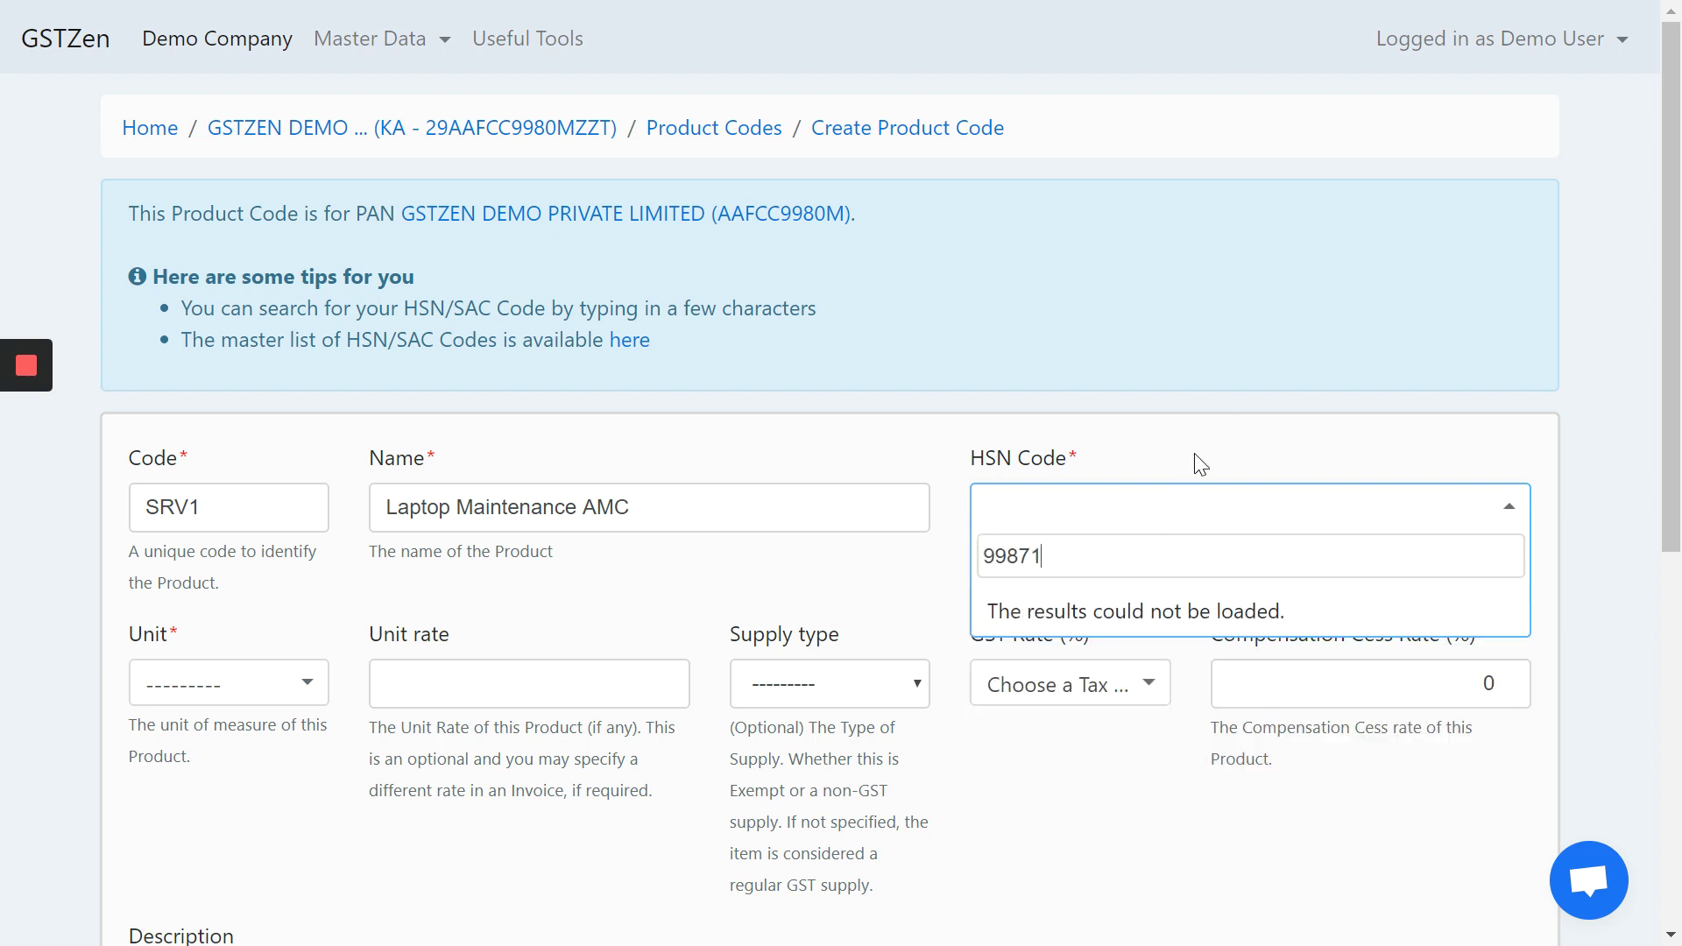
pyautogui.write('3')
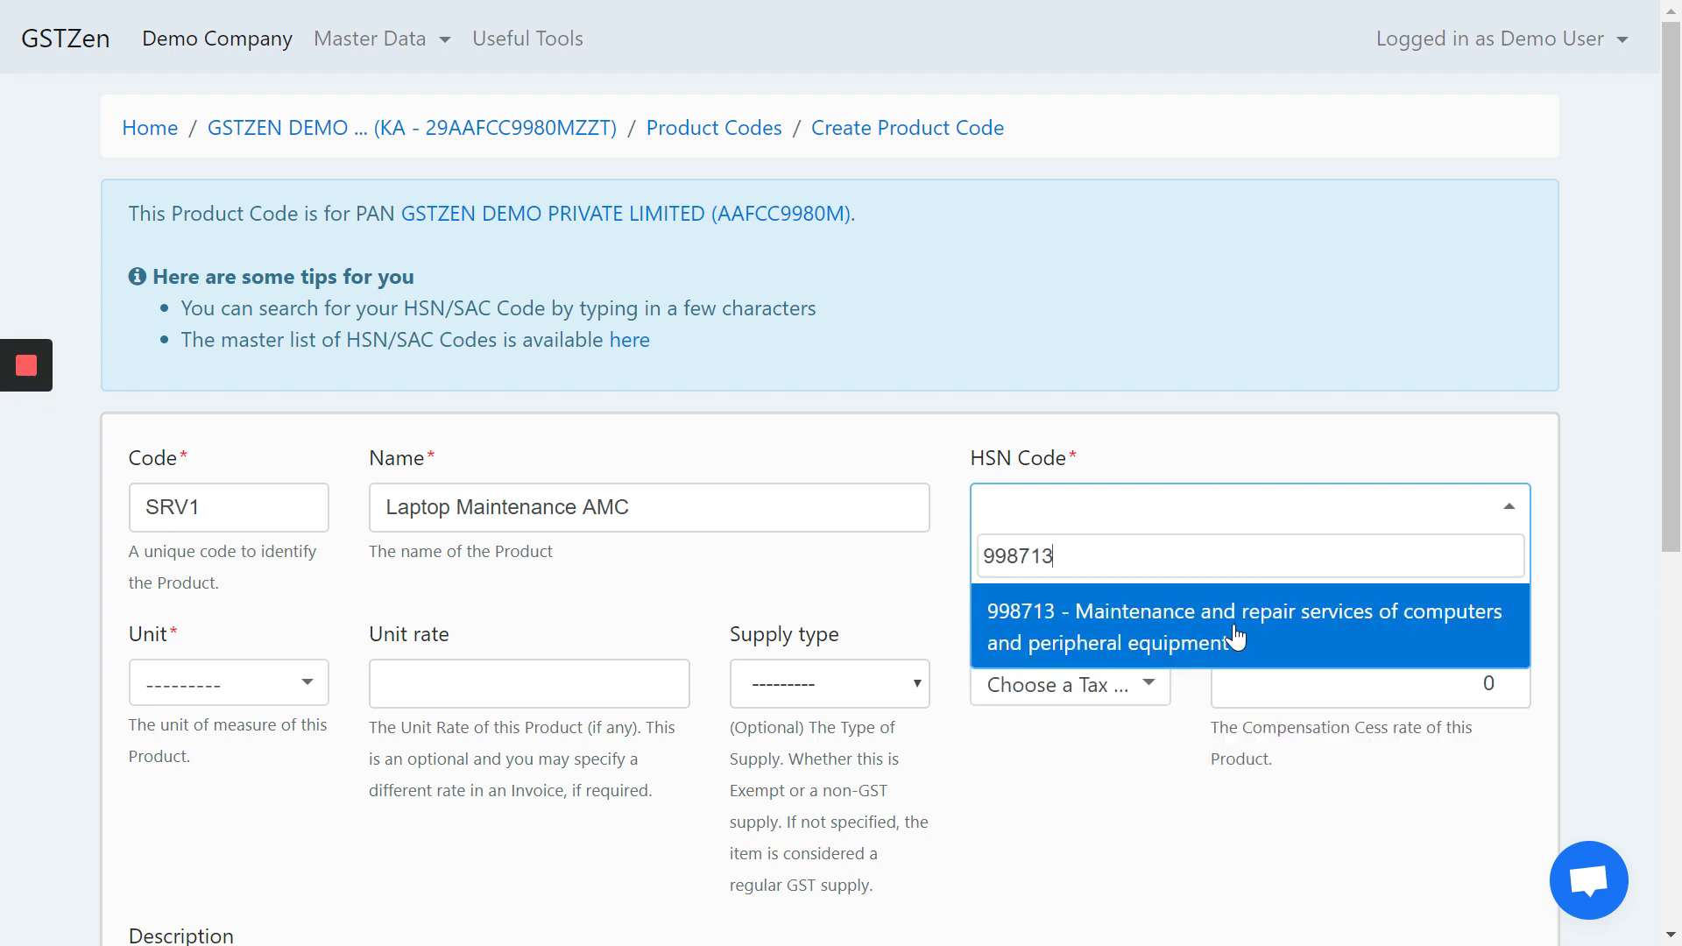
pyautogui.click(1236, 637)
# - Set SRV1's GST rate to 18% and unit to OTH - OTHERS, then save it
pyautogui.click(1090, 706)
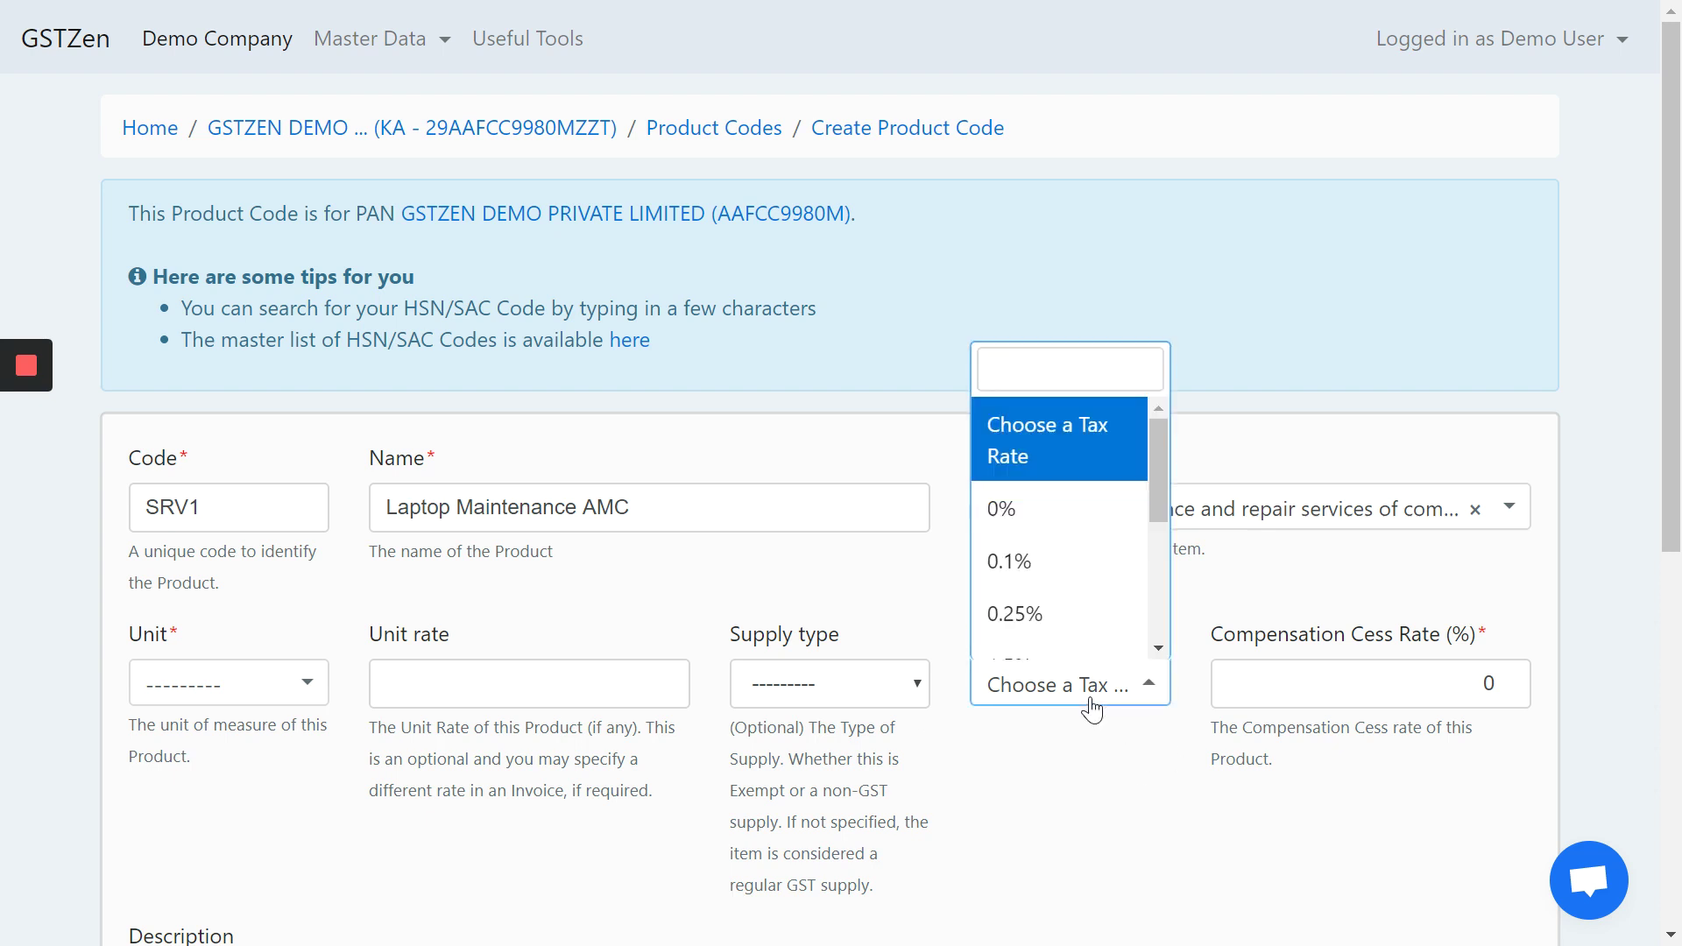
pyautogui.scroll(-3, 1078, 561)
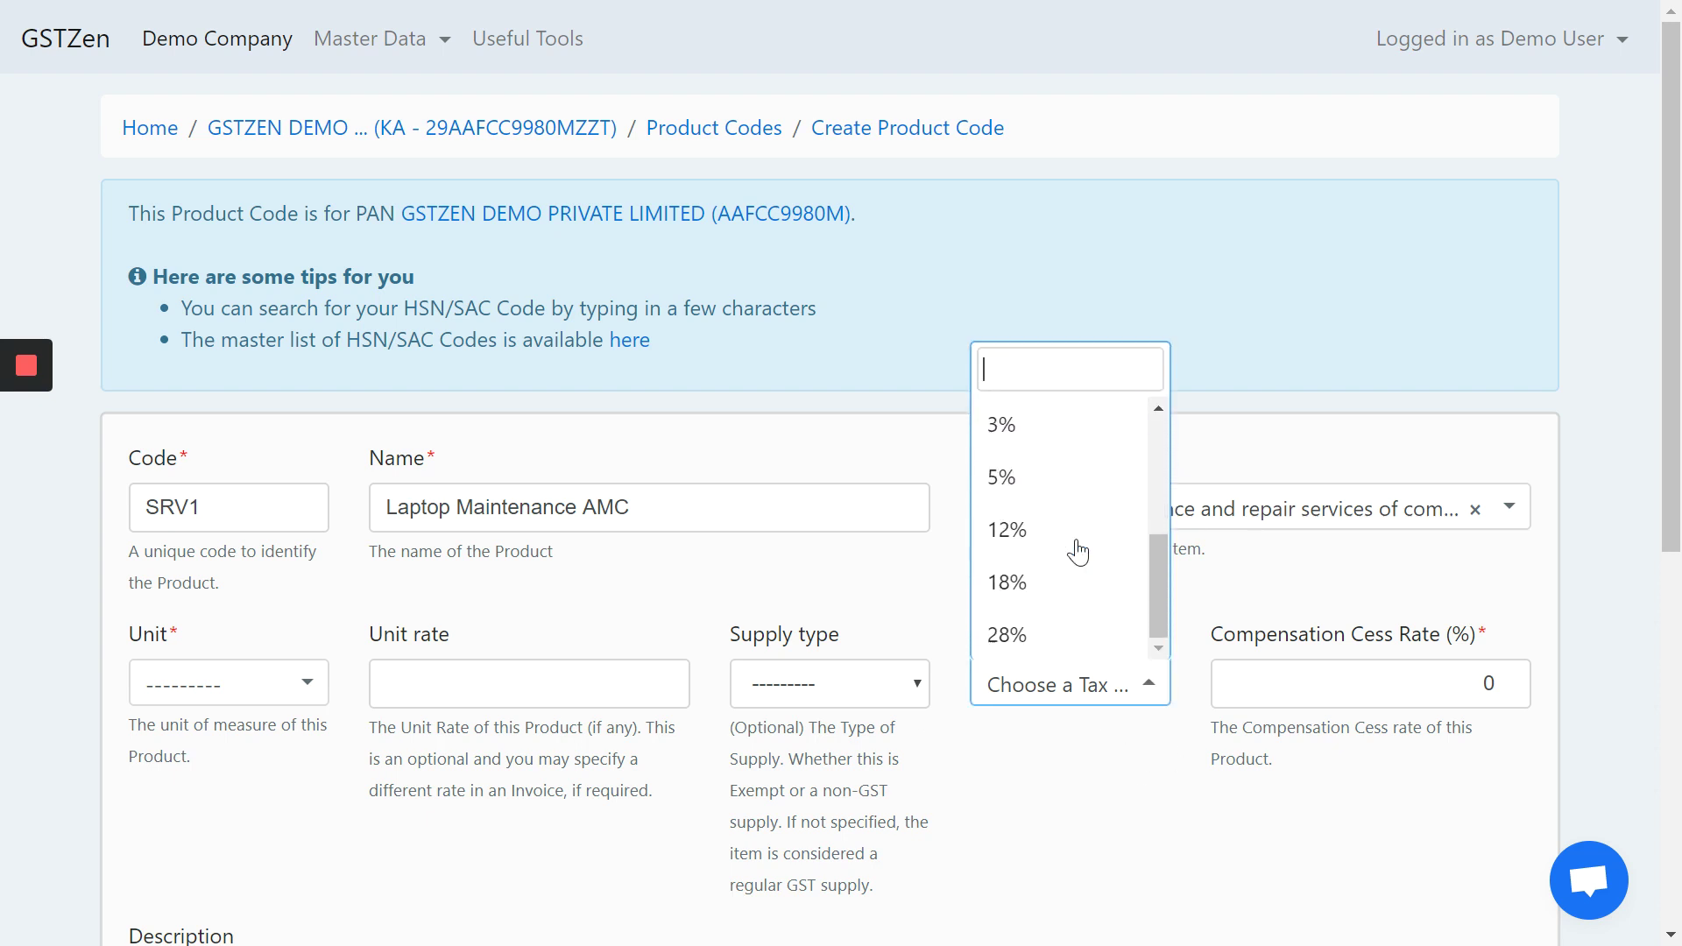
pyautogui.click(1040, 591)
pyautogui.click(204, 690)
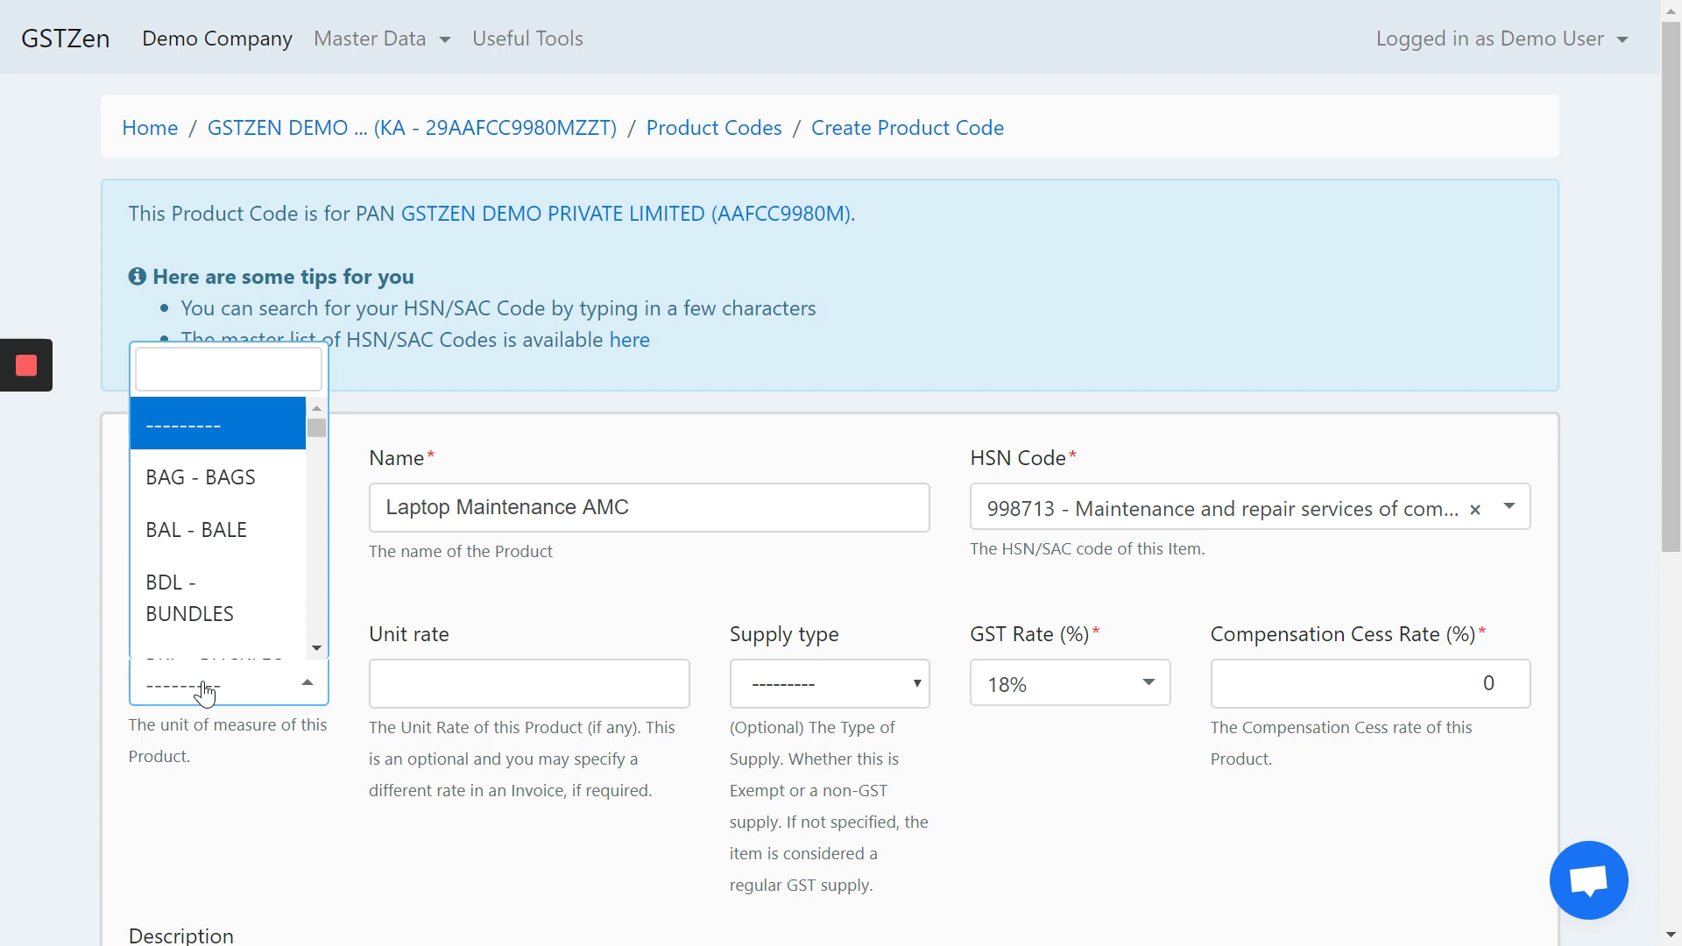
pyautogui.write('oth')
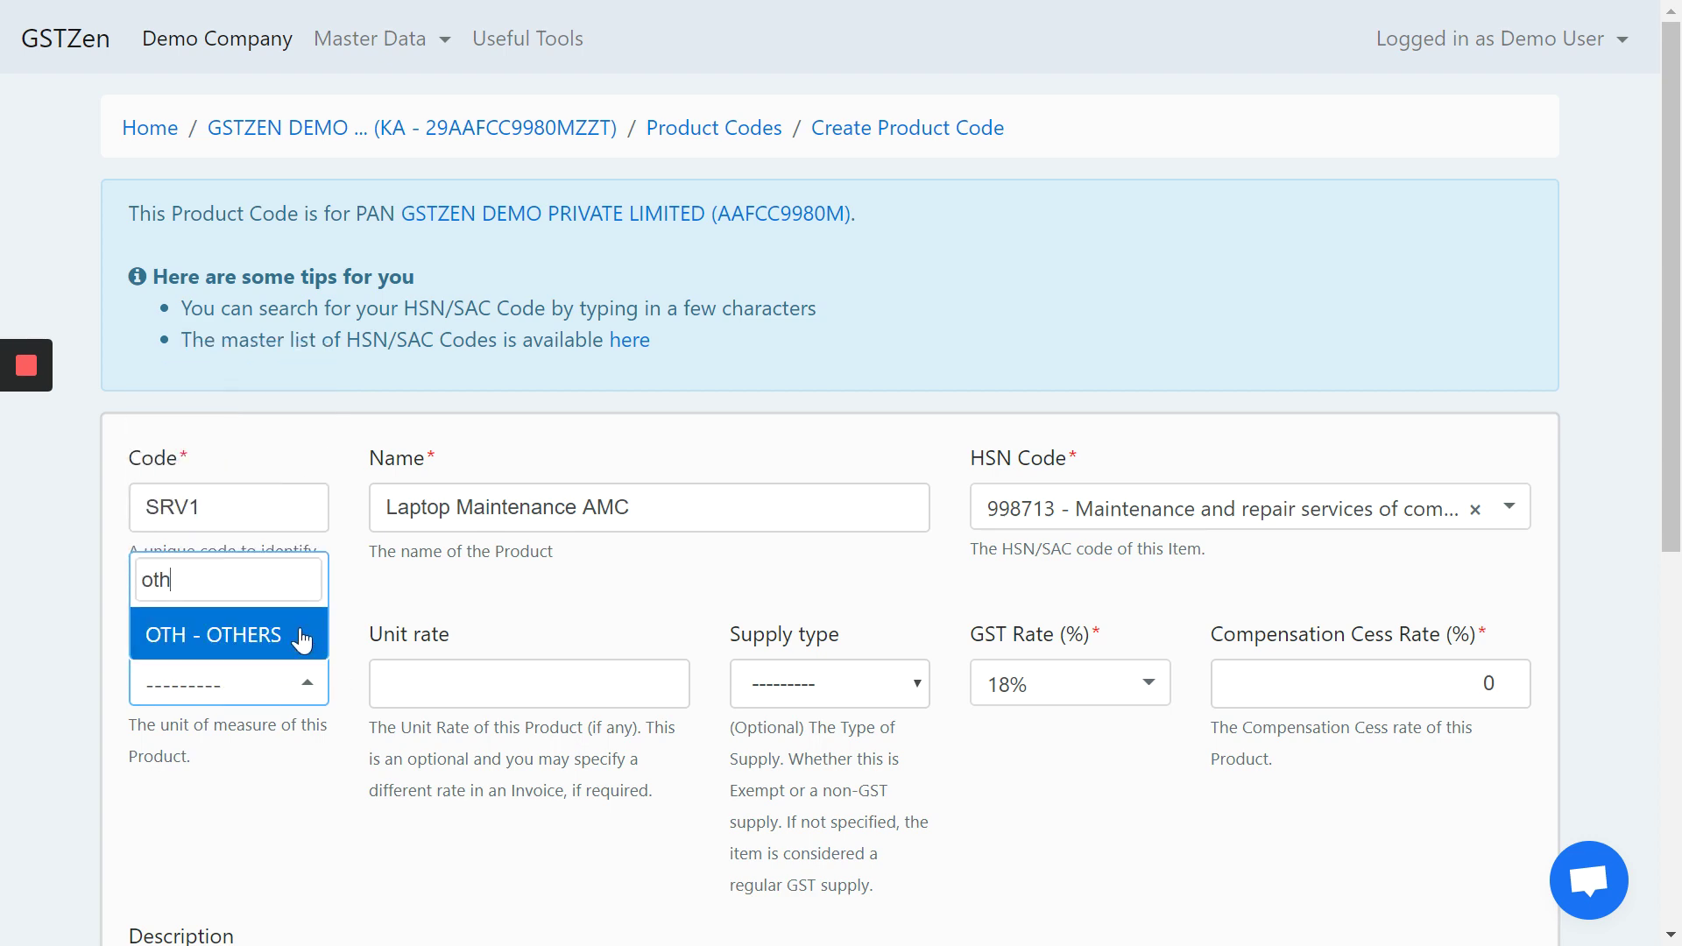
pyautogui.click(303, 641)
pyautogui.scroll(-8, 605, 476)
pyautogui.click(827, 658)
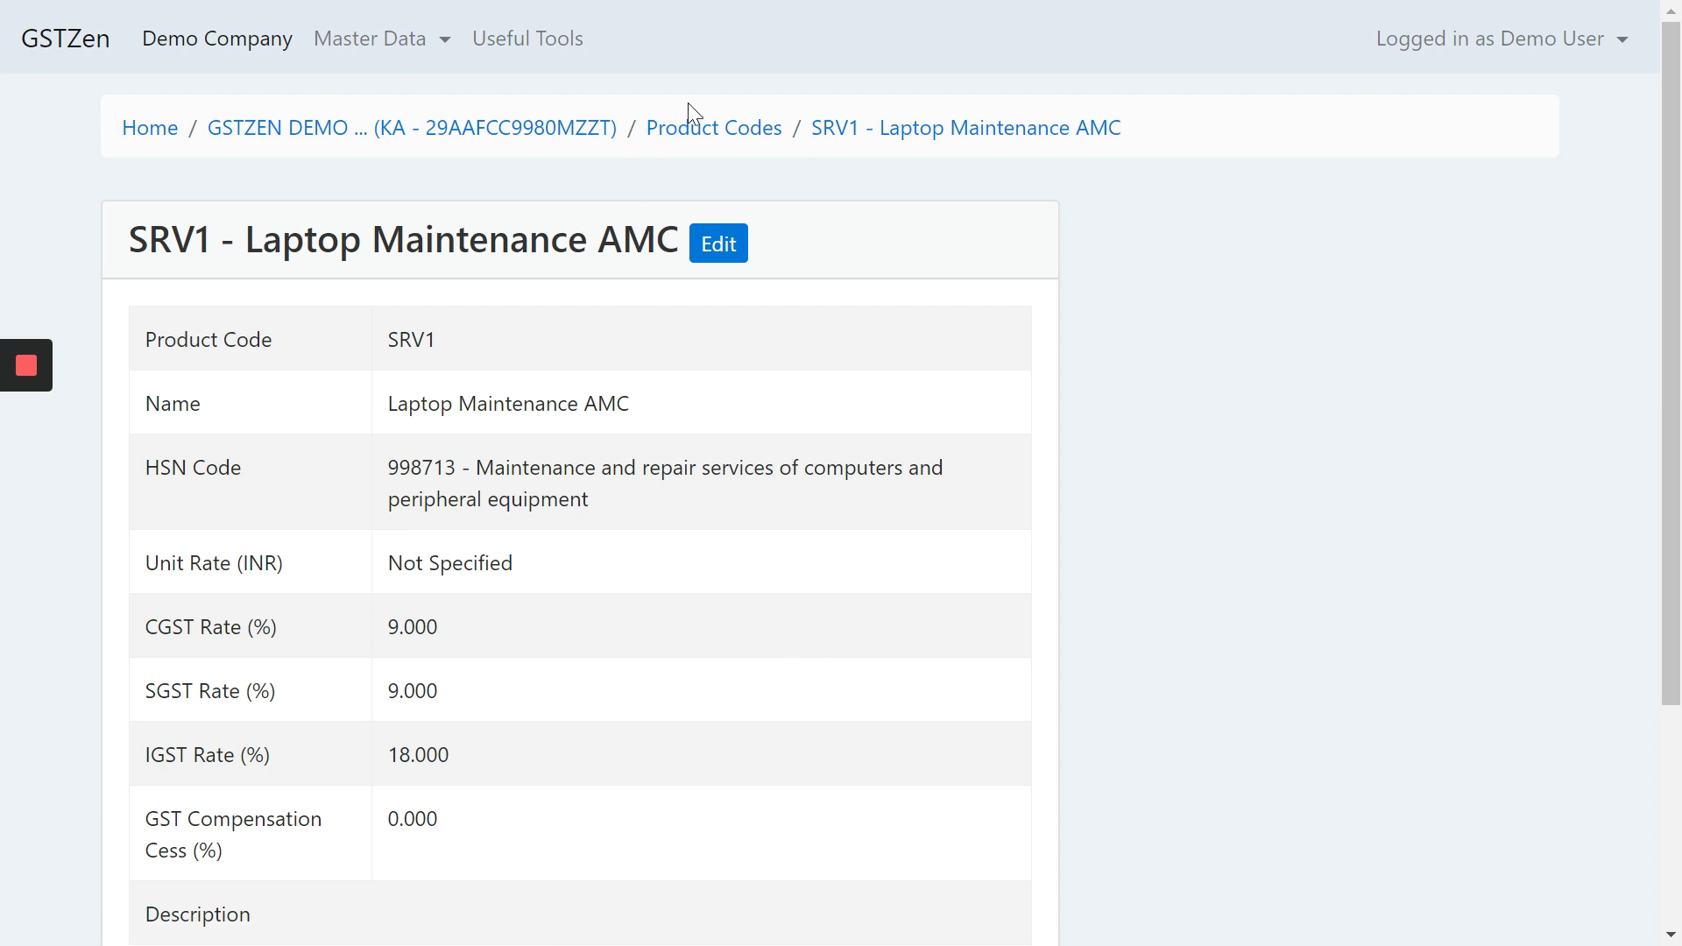
# - Go back through the breadcrumbs to the company's empty Sales Invoices list
pyautogui.click(747, 128)
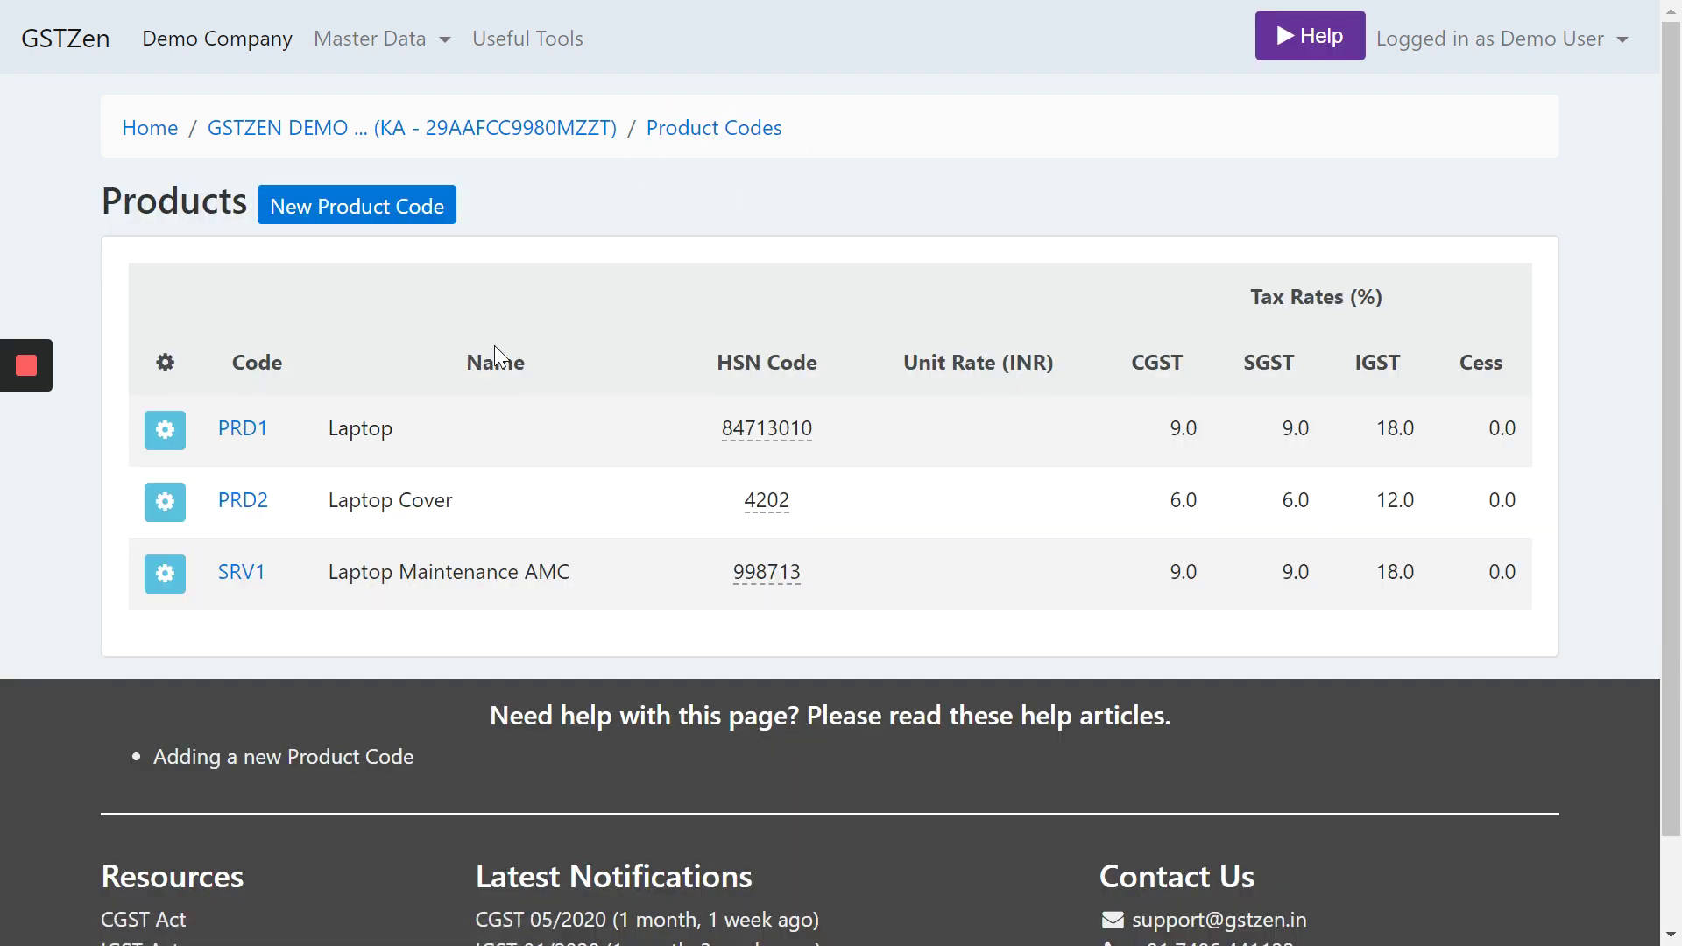
pyautogui.click(491, 130)
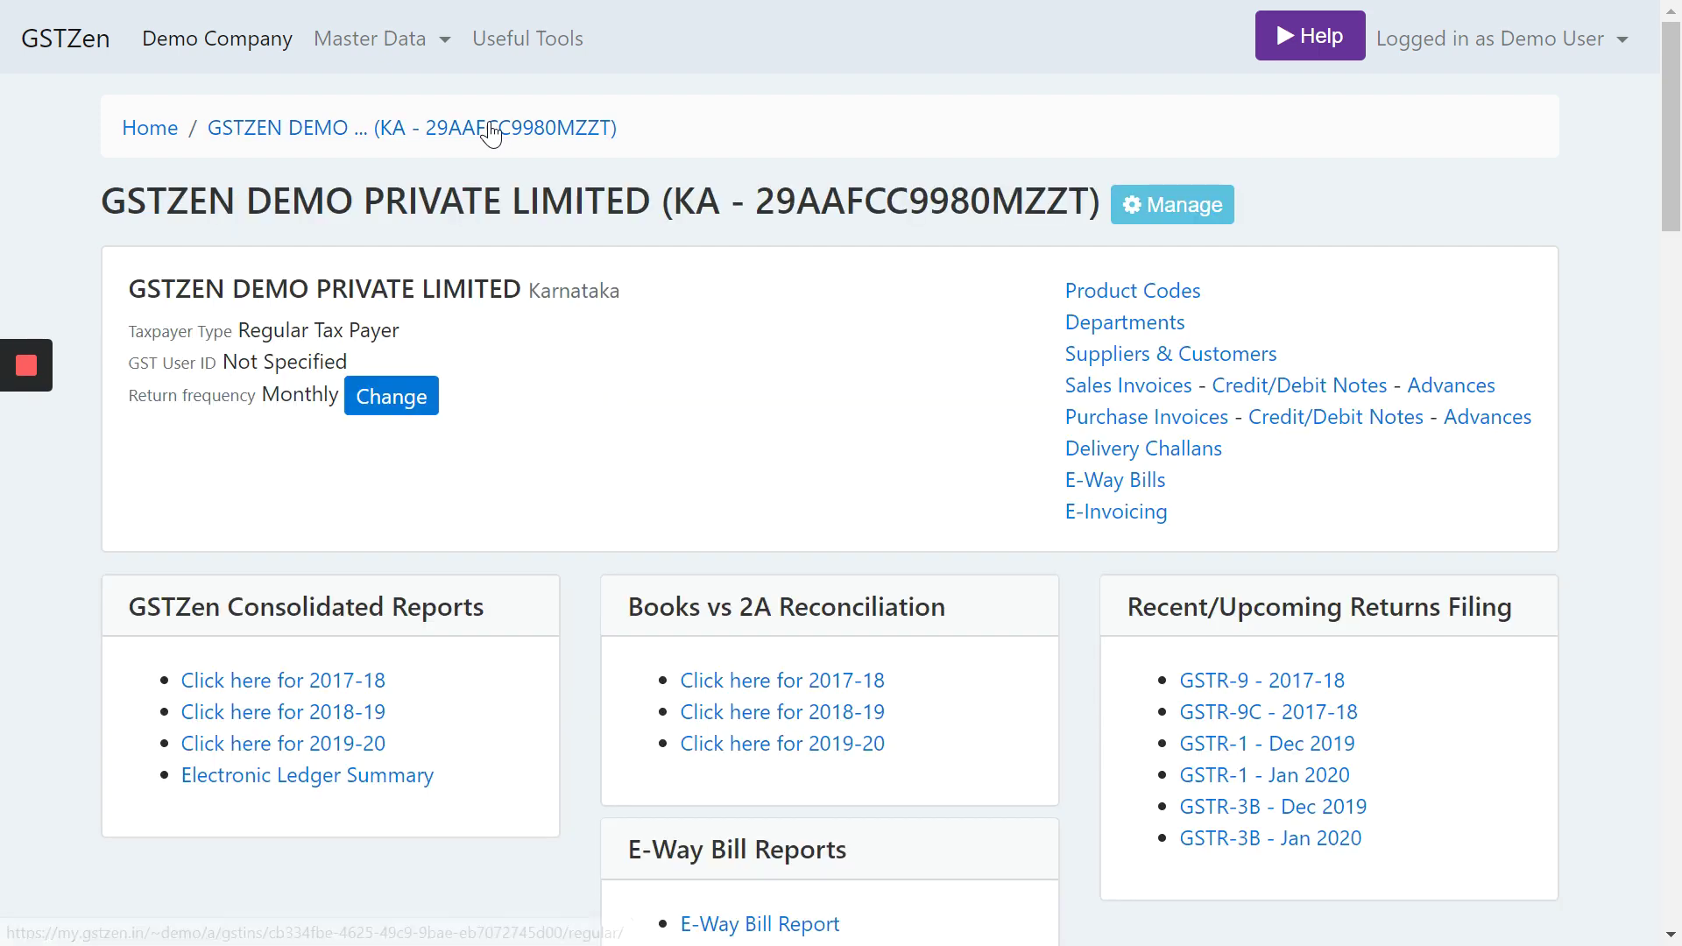
pyautogui.click(1152, 396)
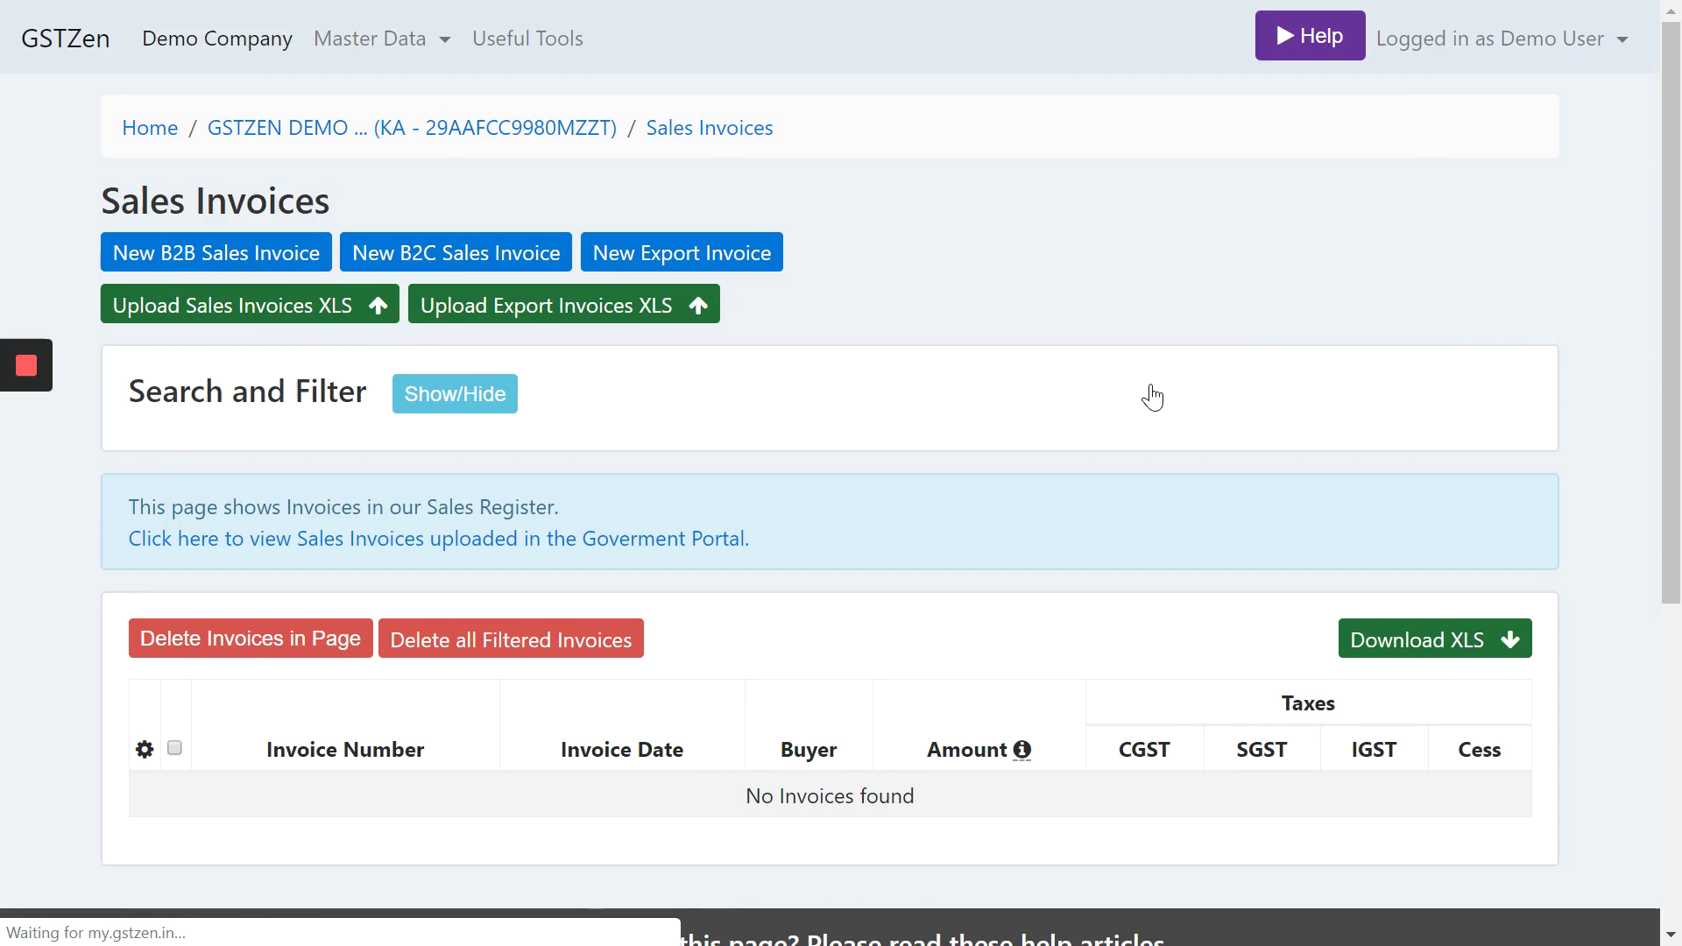
pyautogui.scroll(-1, 1149, 394)
pyautogui.scroll(-5, 935, 508)
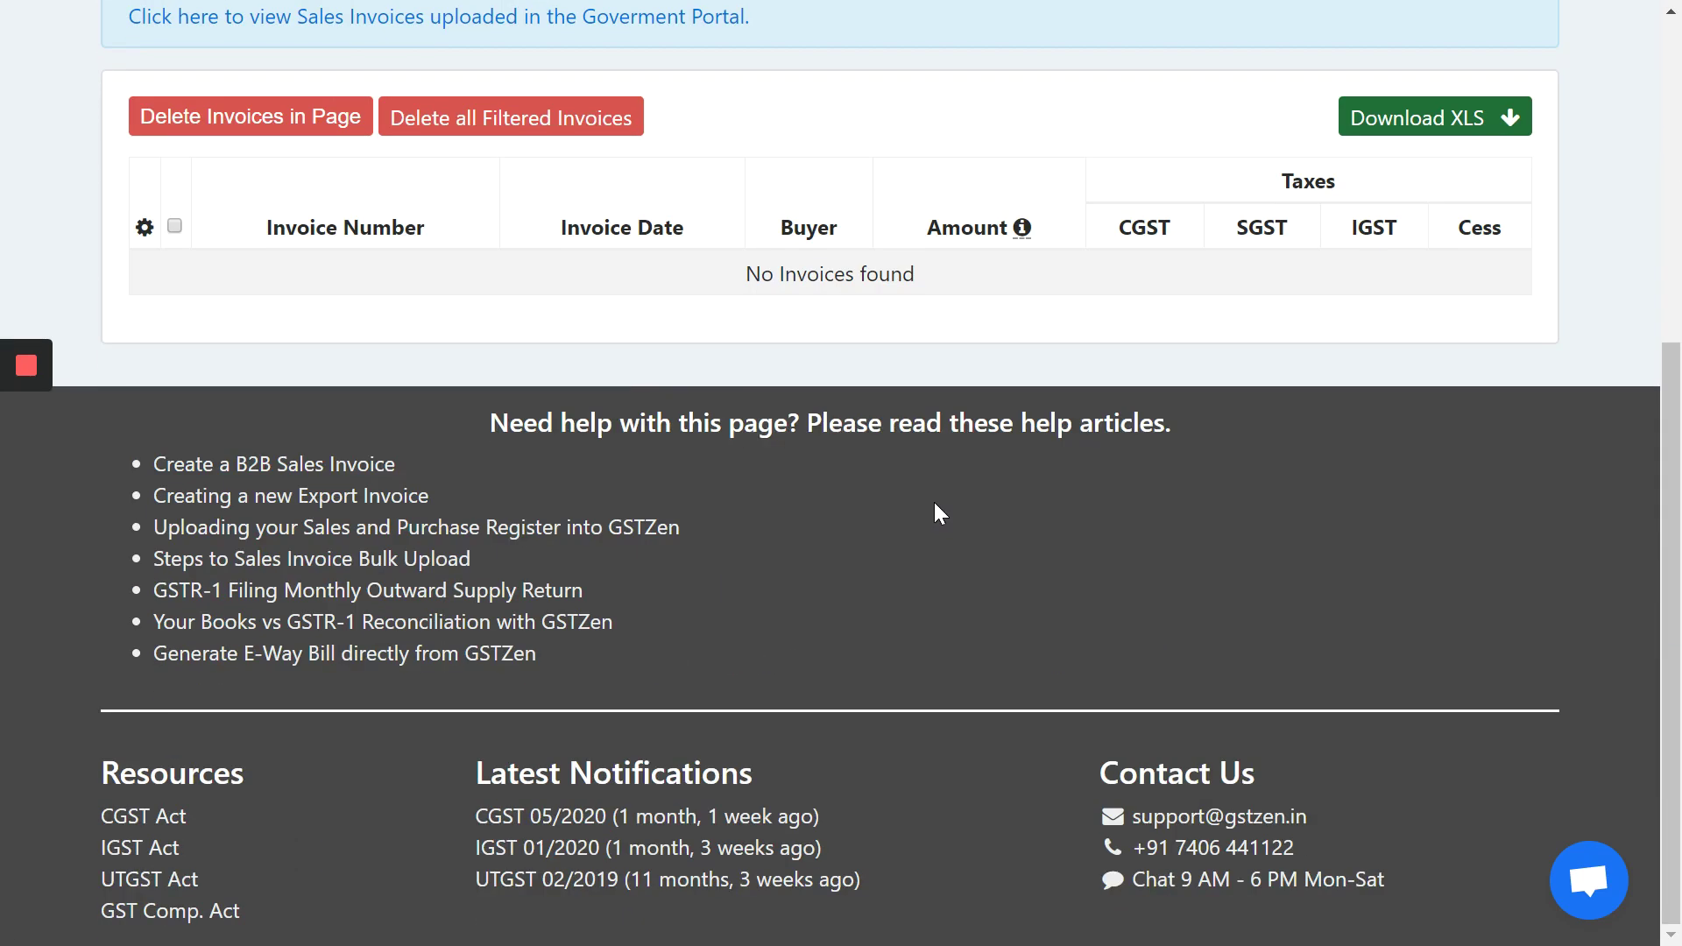
pyautogui.scroll(6, 936, 510)
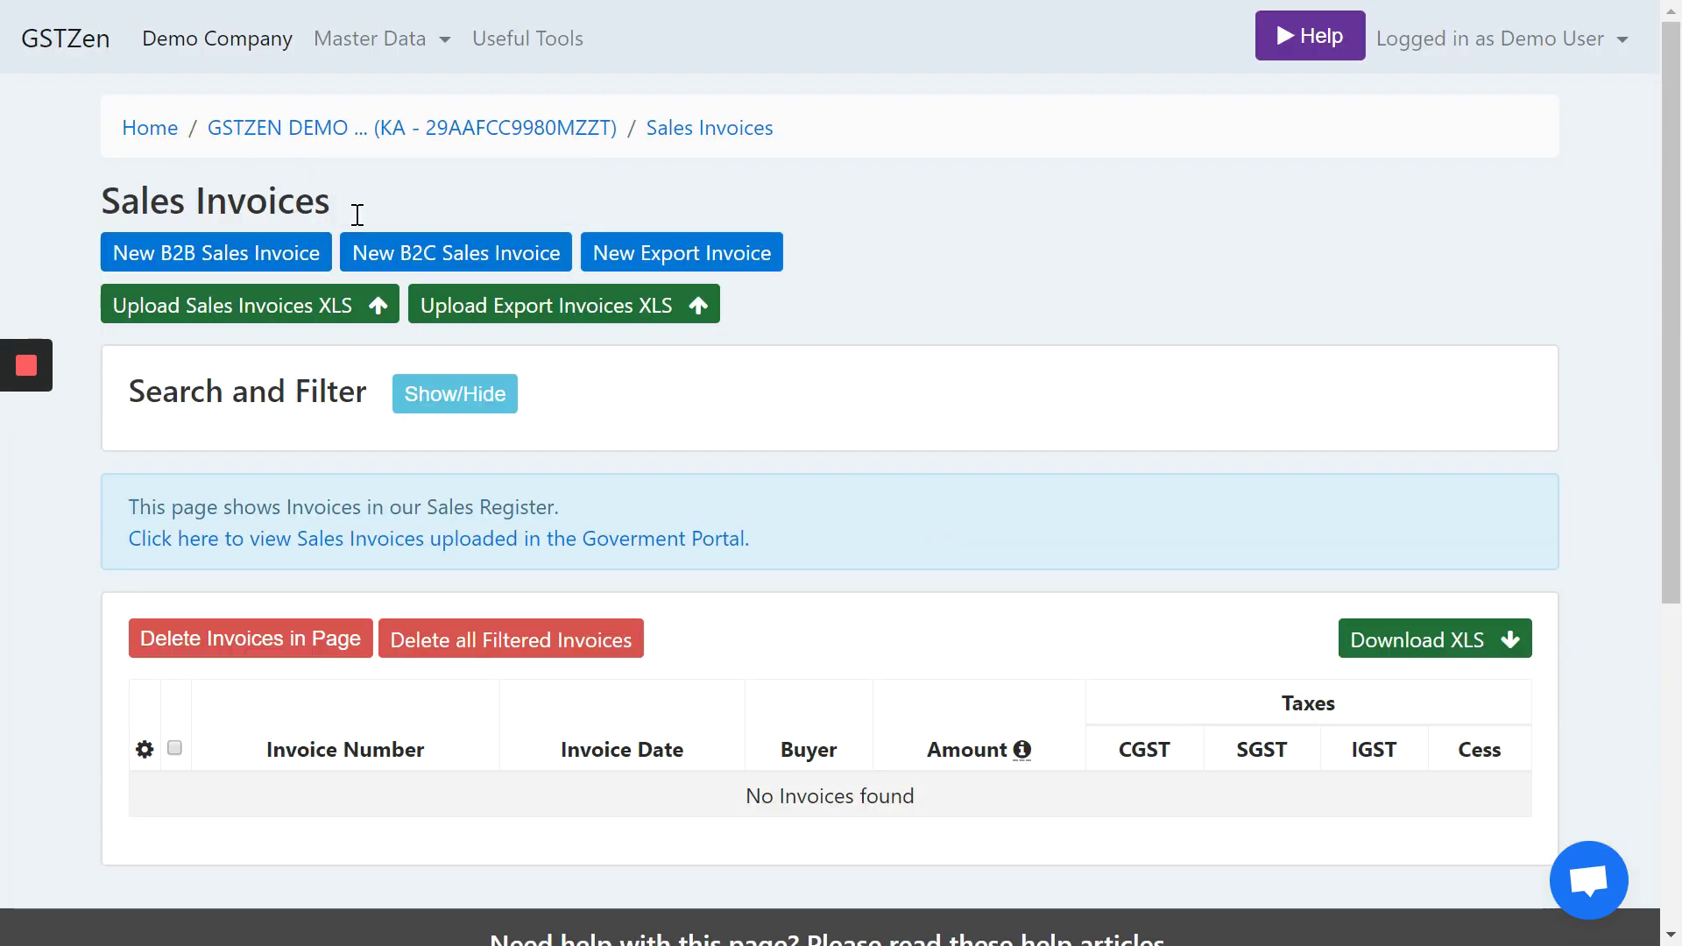
# - Start B2B invoice 18-19/KA/1 and add the recipient by looking up its GSTIN
pyautogui.click(214, 256)
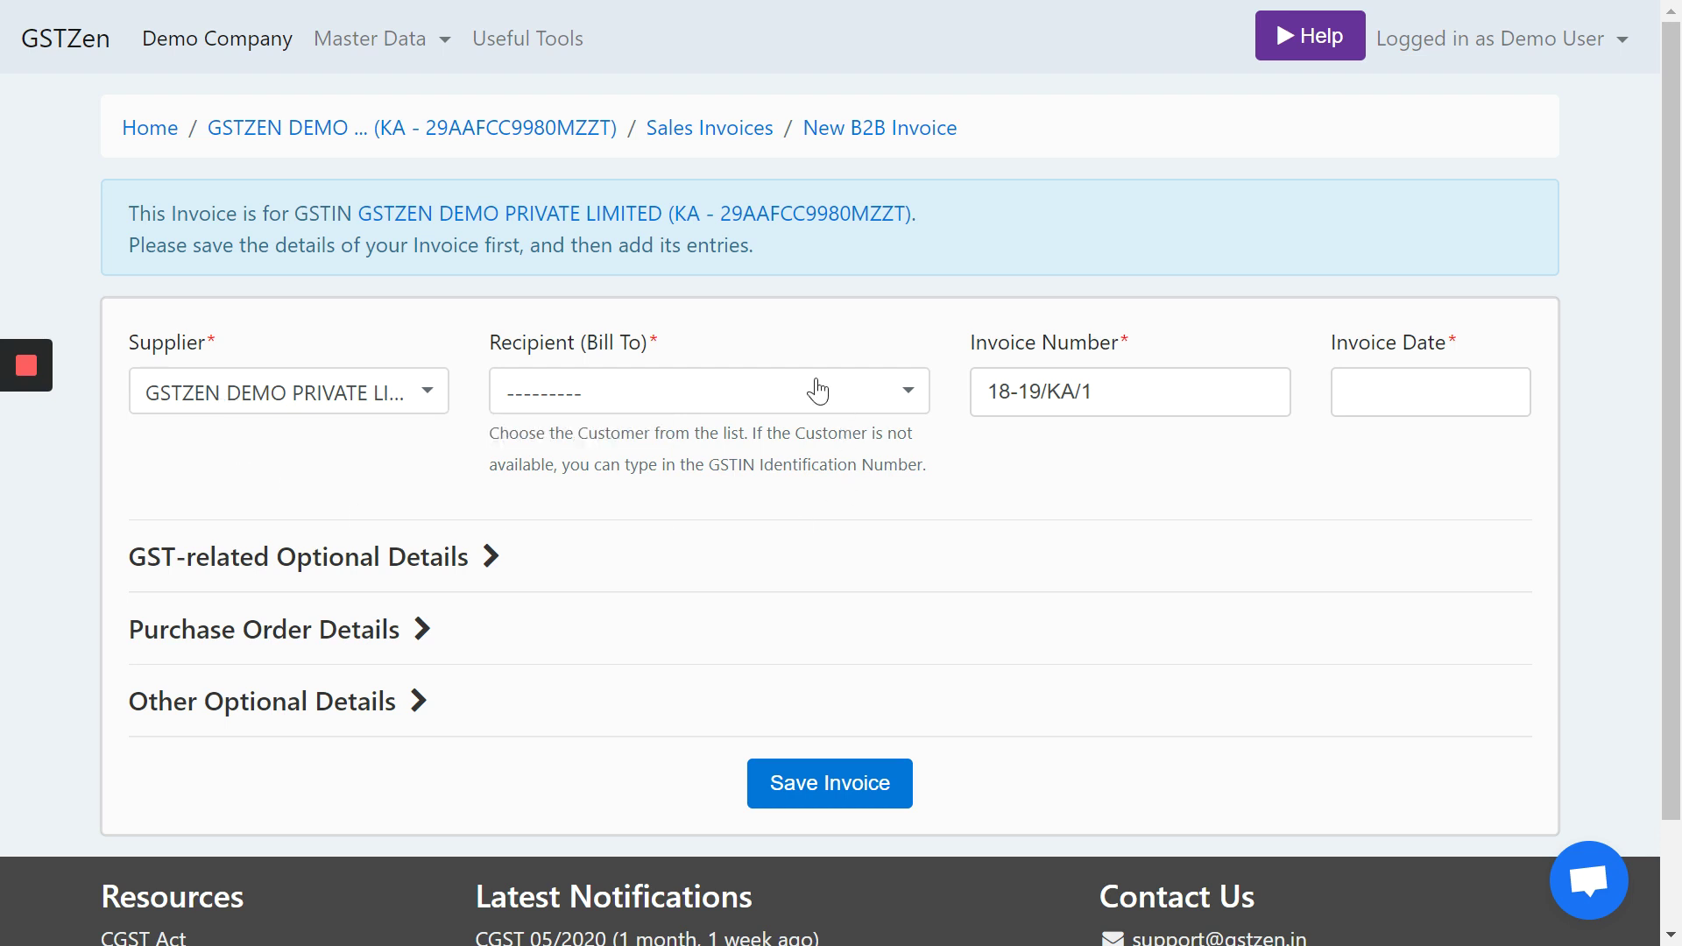
pyautogui.click(762, 396)
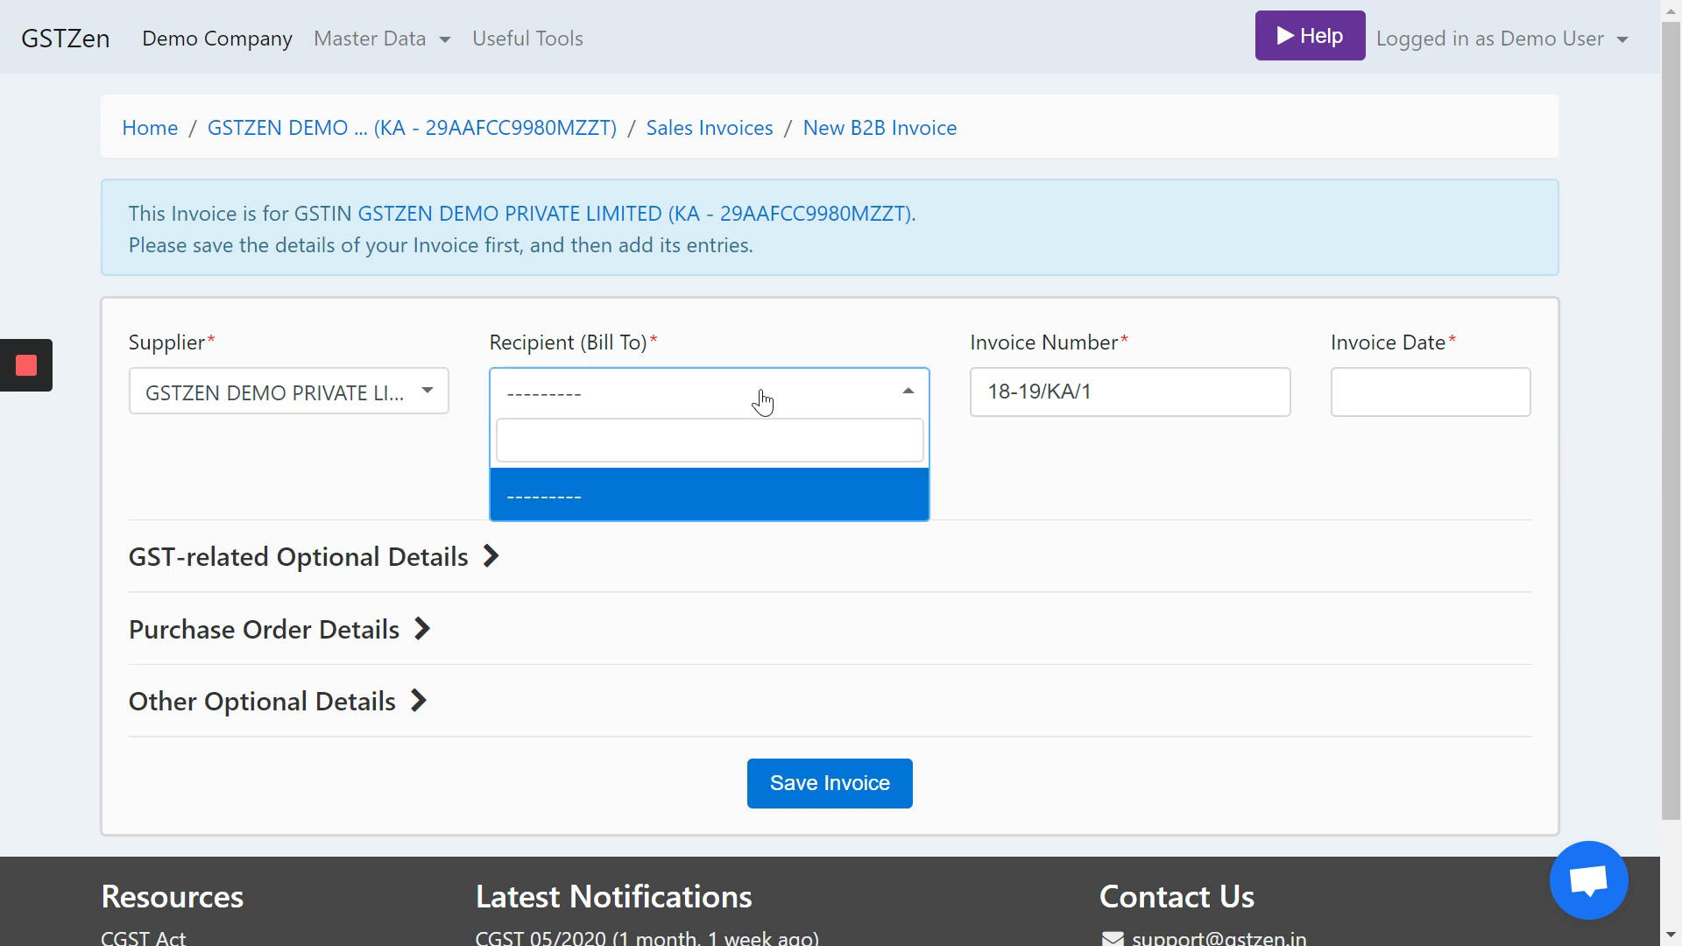
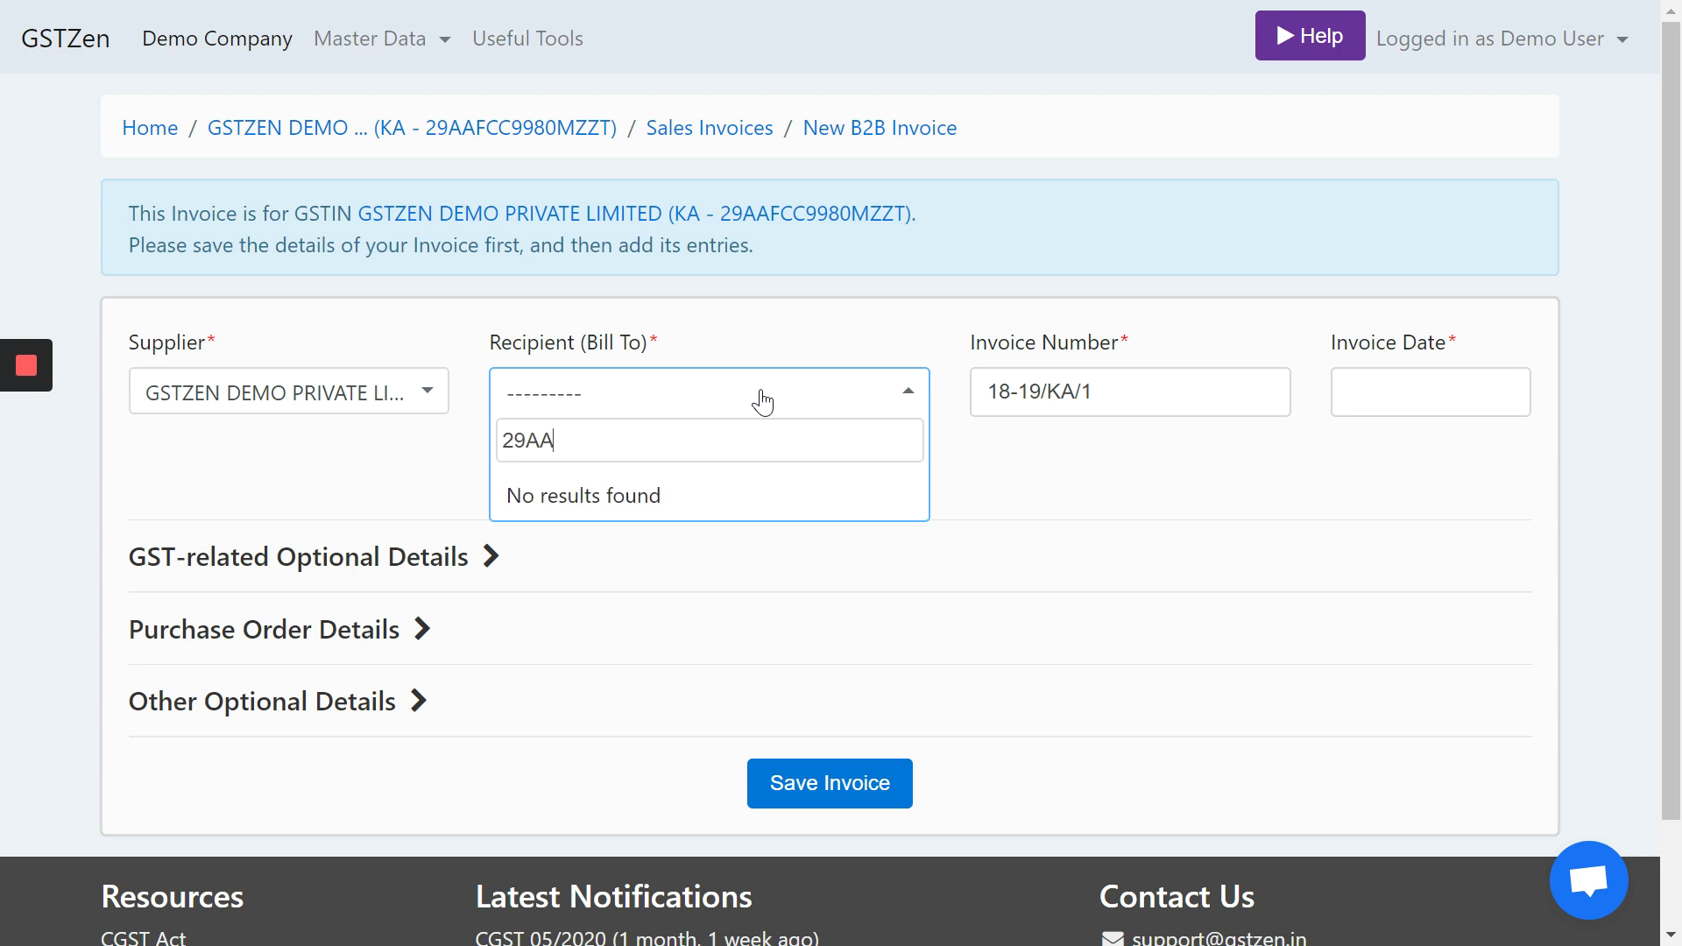
pyautogui.click(558, 433)
pyautogui.write('D')
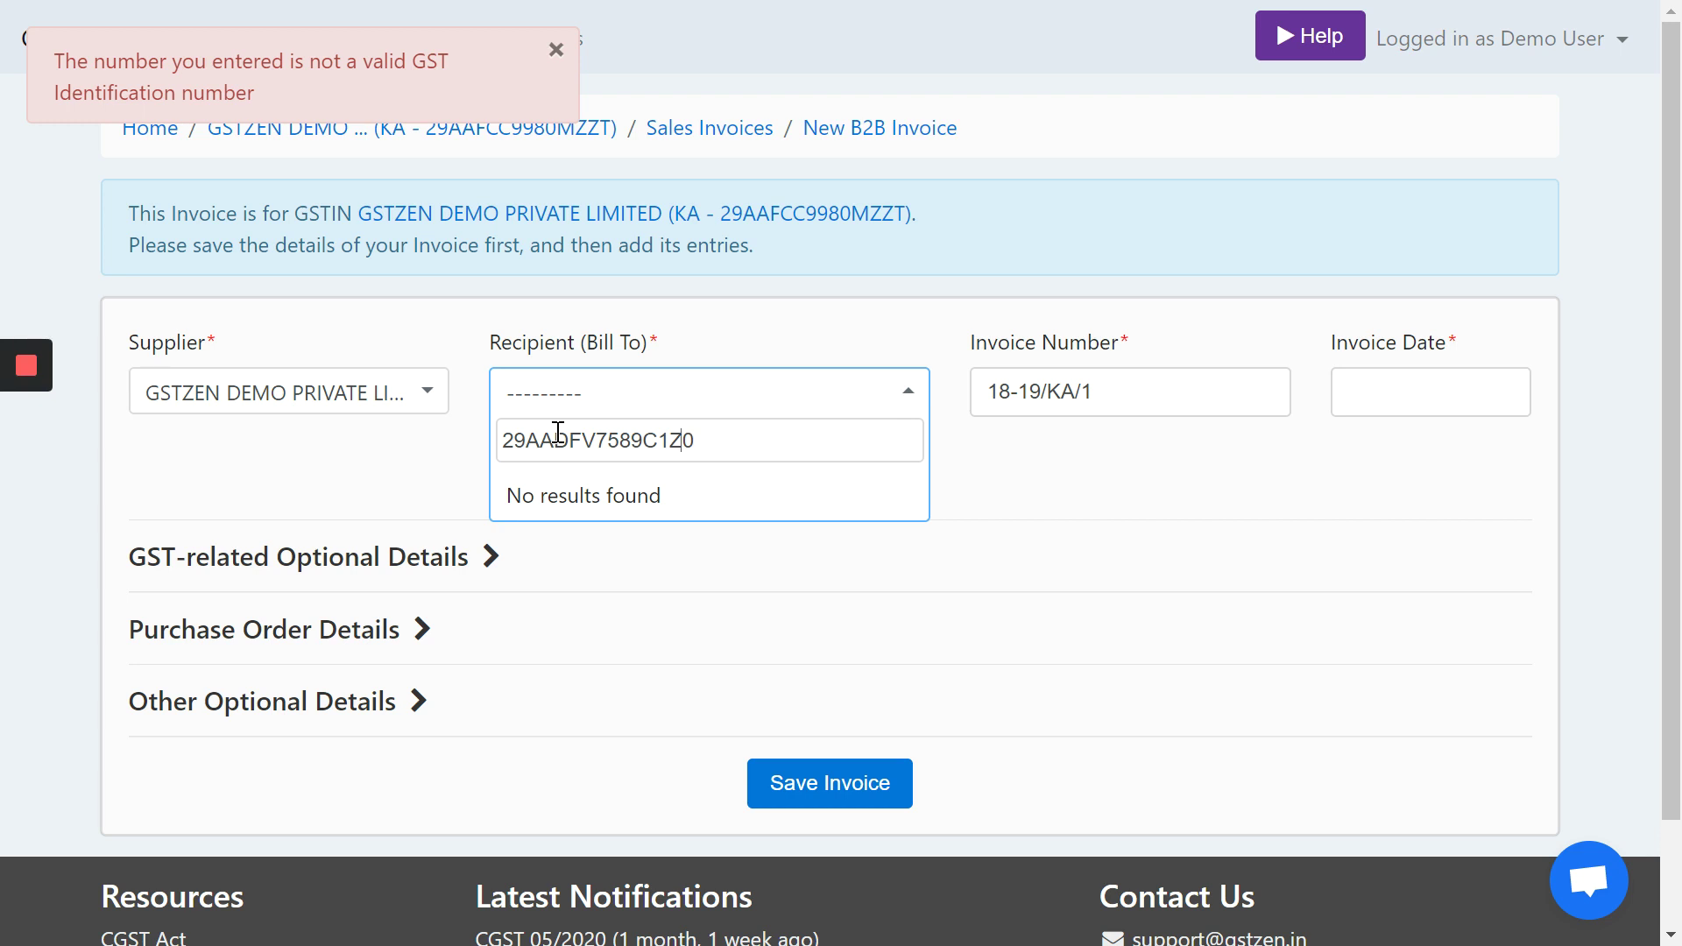
pyautogui.write('O')
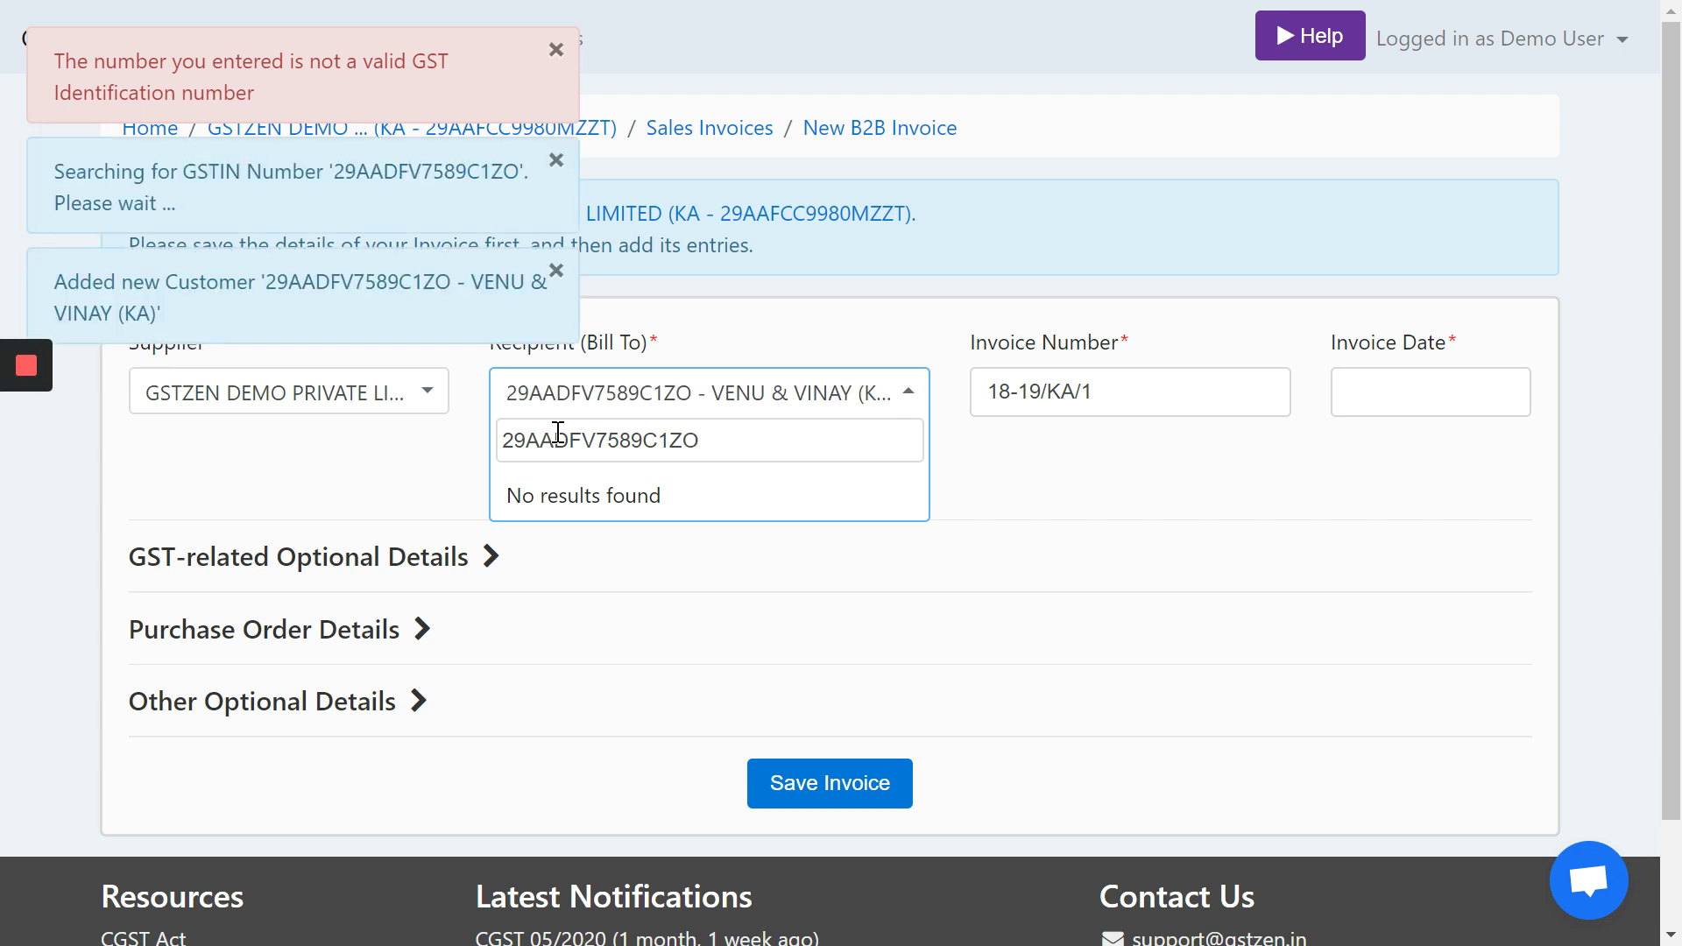
pyautogui.click(745, 395)
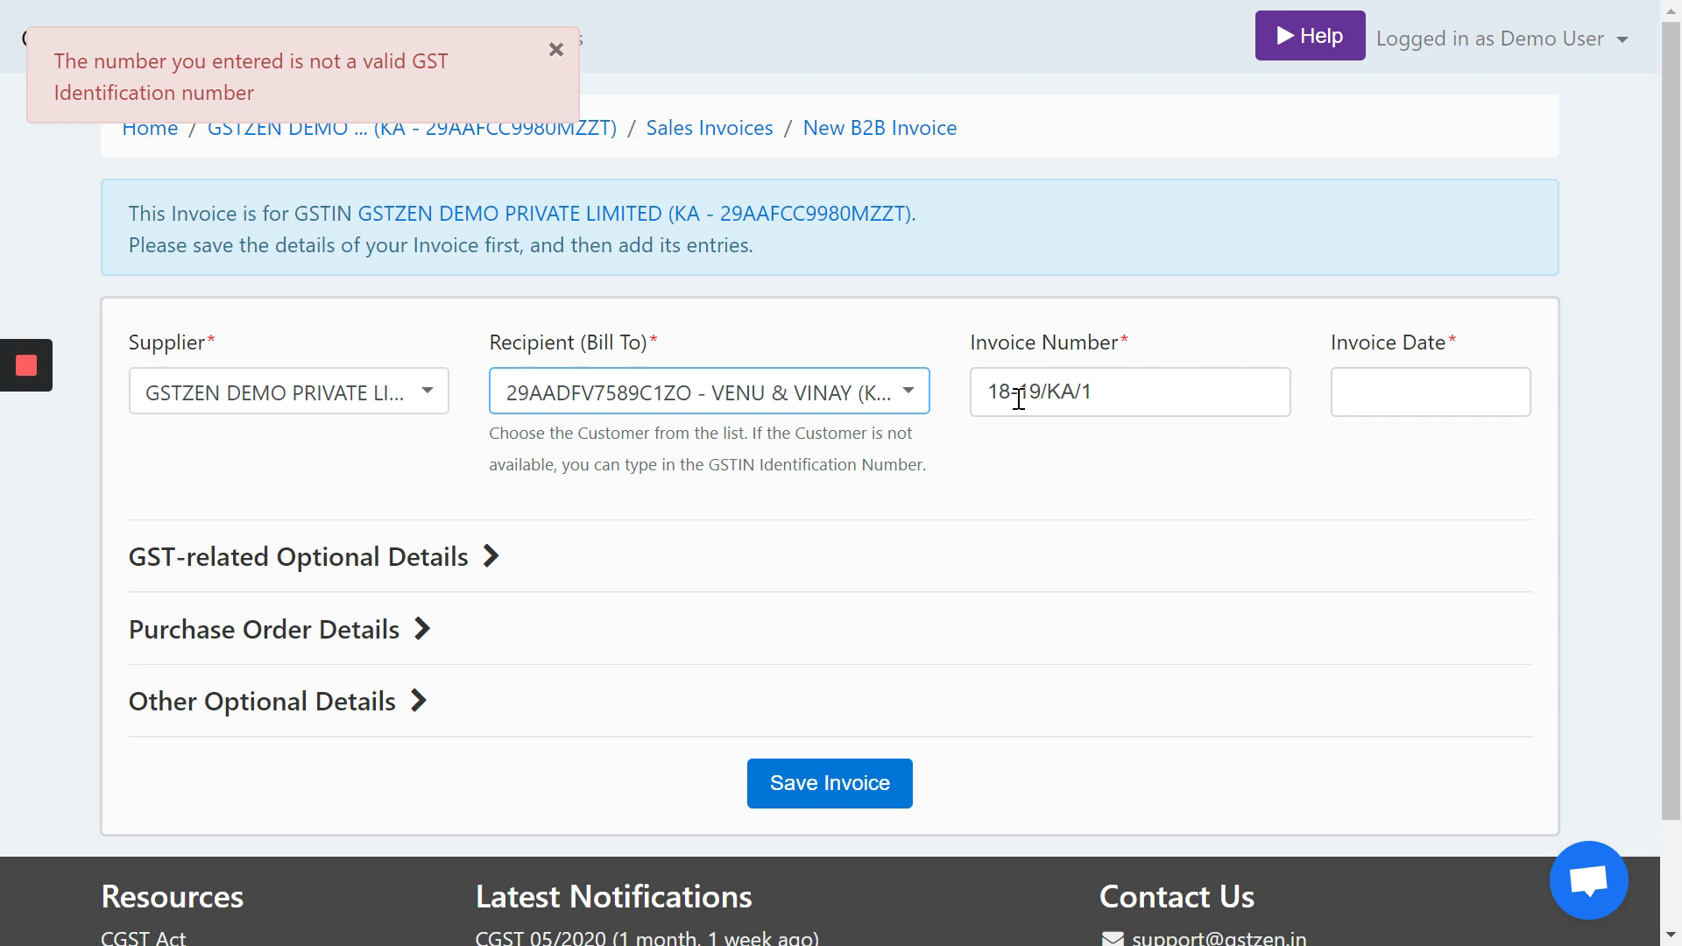
# - Date the invoice 23-Feb-2020 and review the GST-related optional details
pyautogui.click(1378, 393)
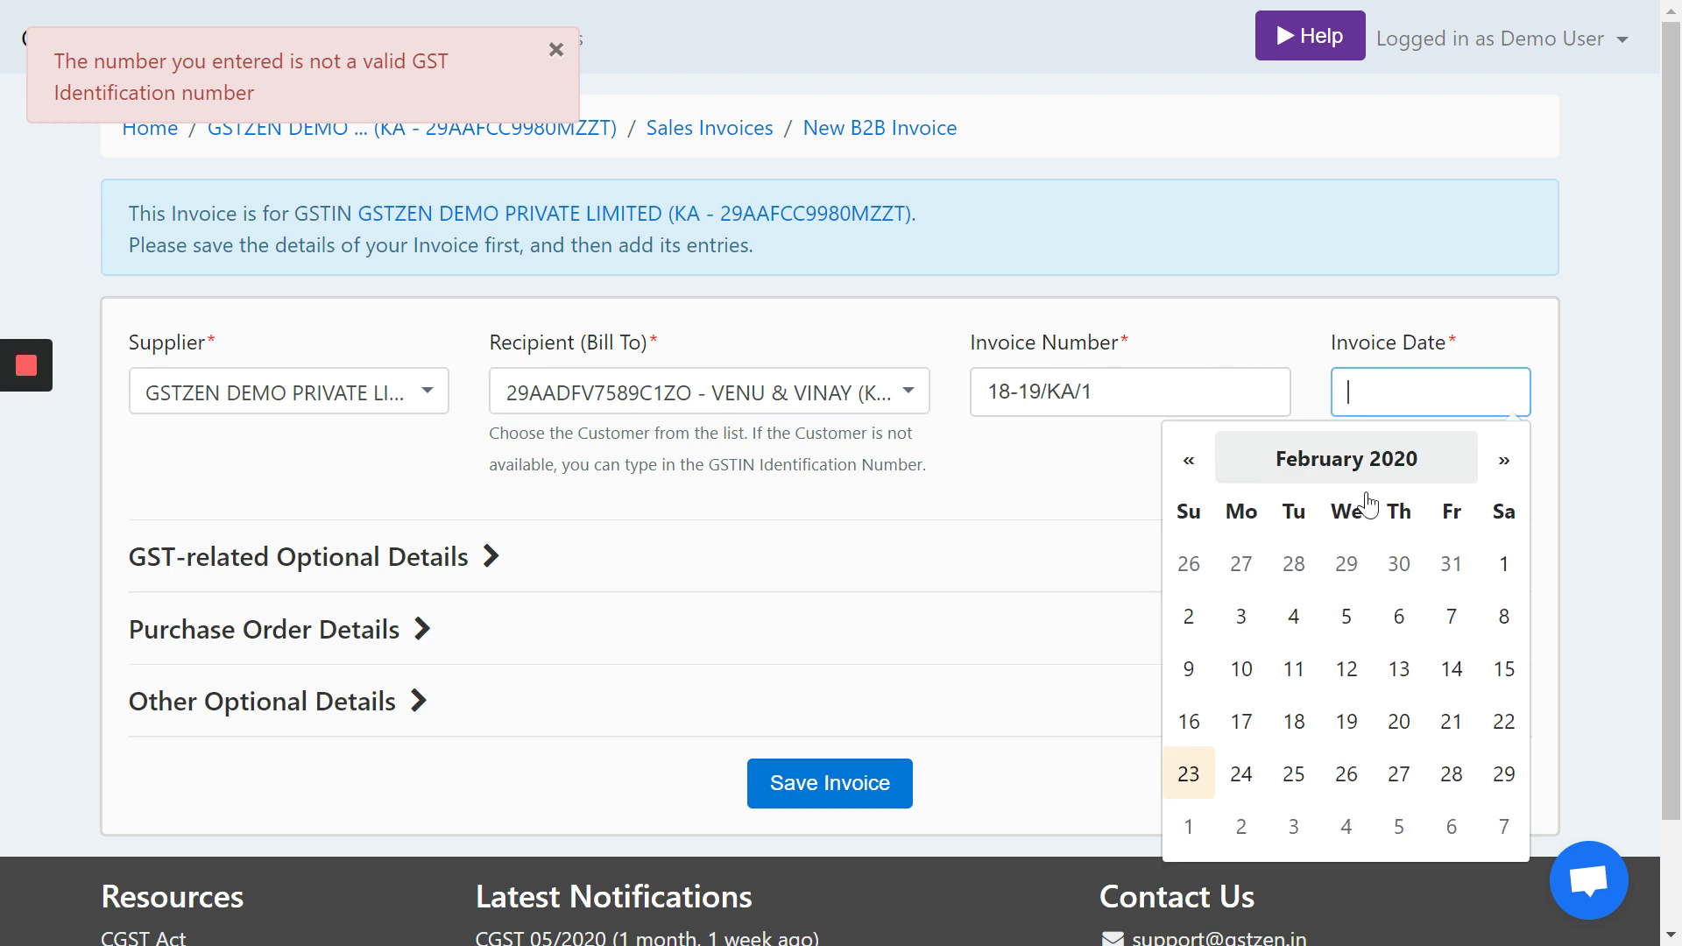
pyautogui.click(1188, 773)
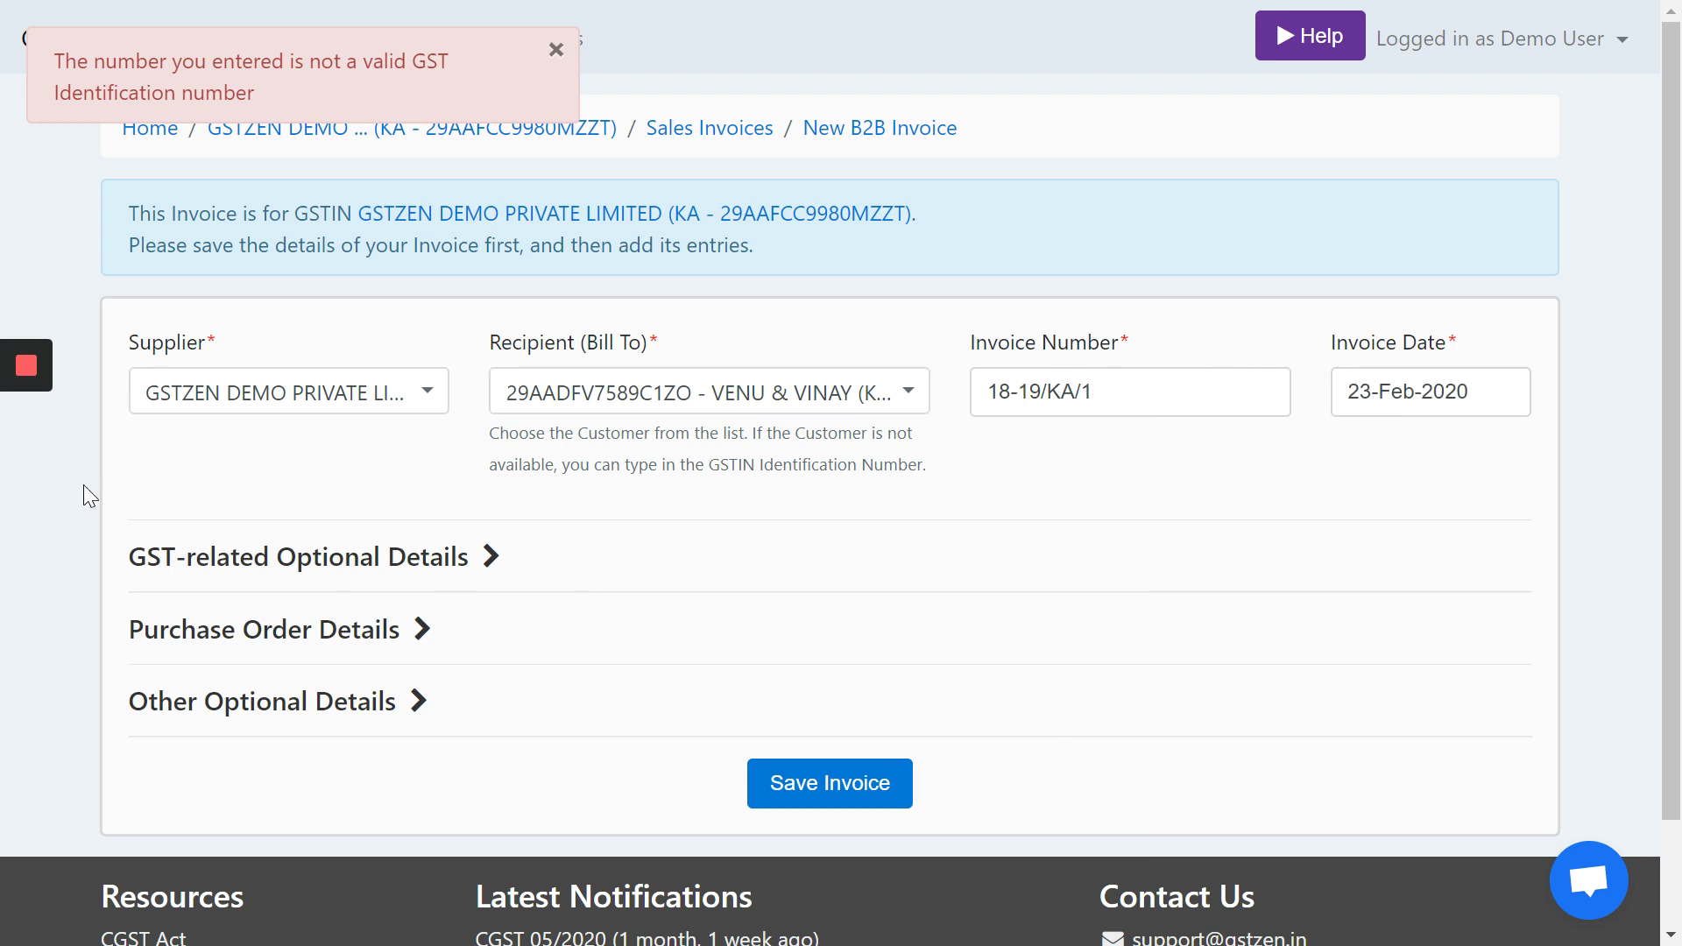
pyautogui.scroll(-2, 82, 482)
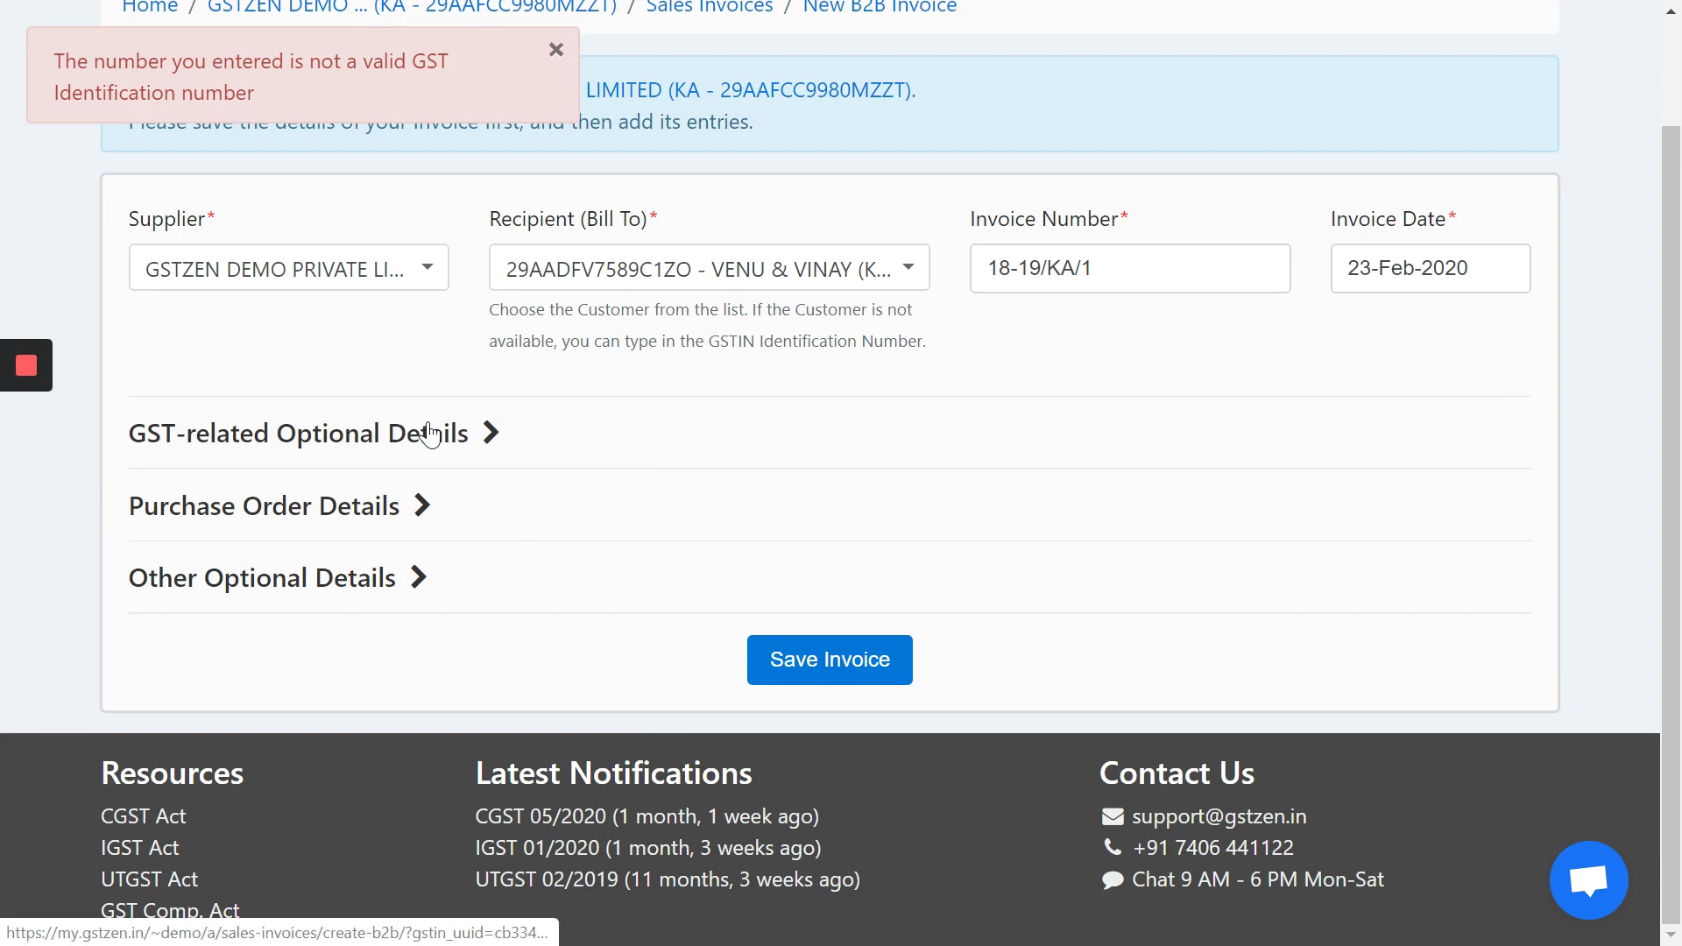
pyautogui.click(443, 432)
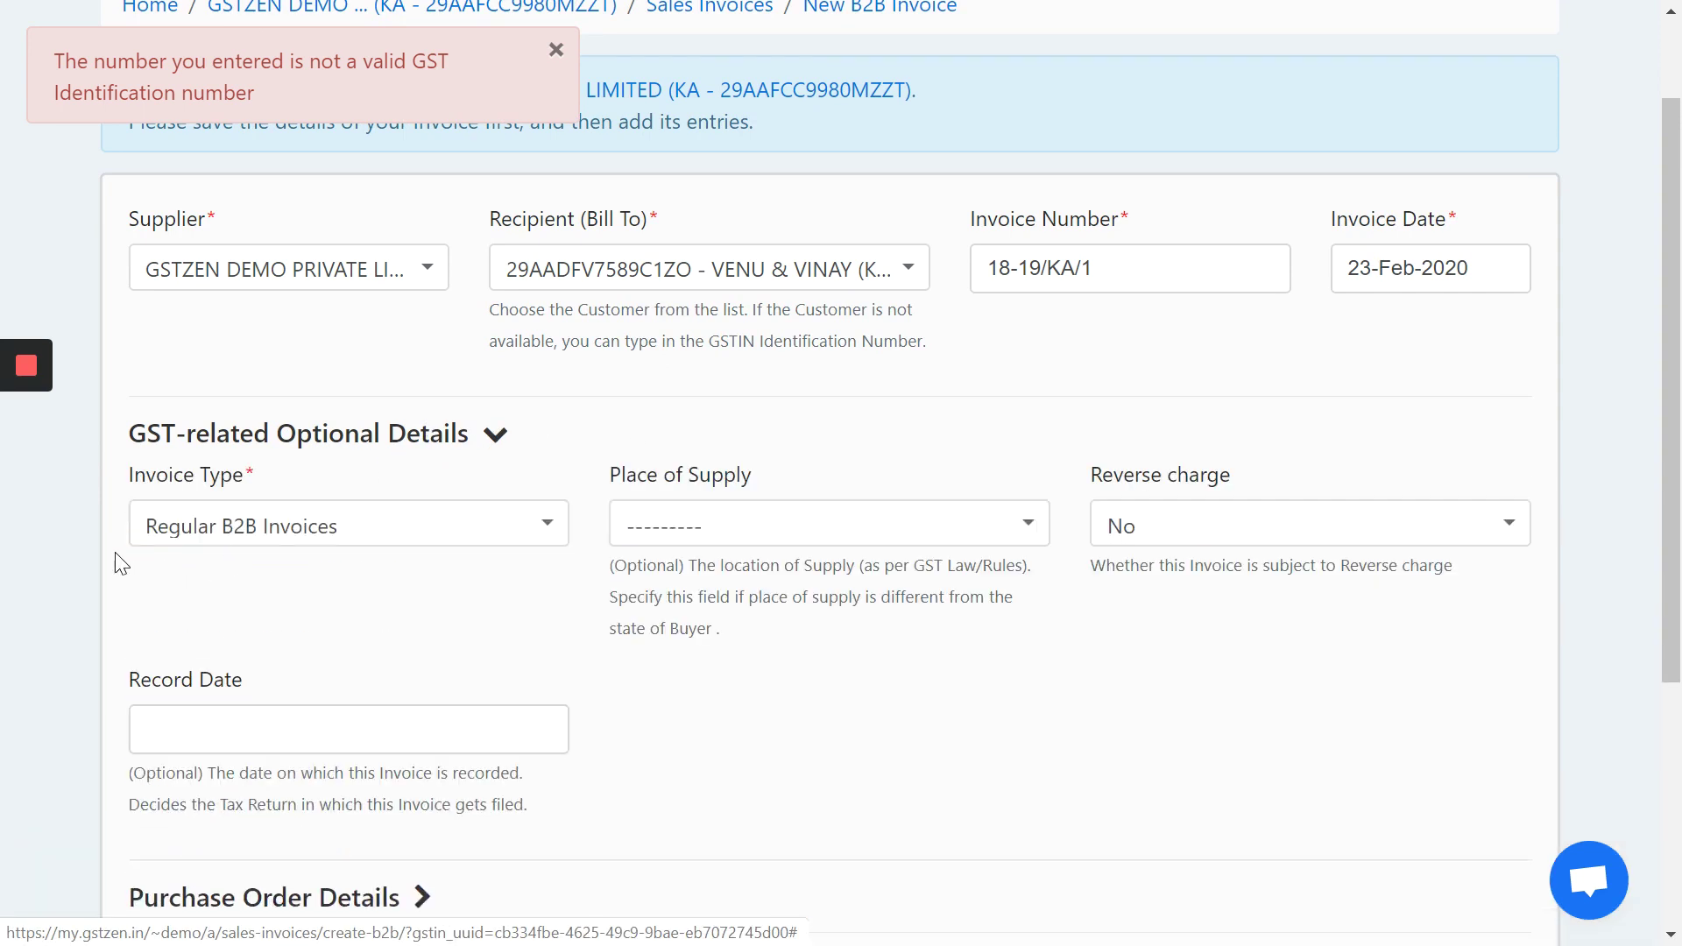
pyautogui.scroll(-3, 88, 536)
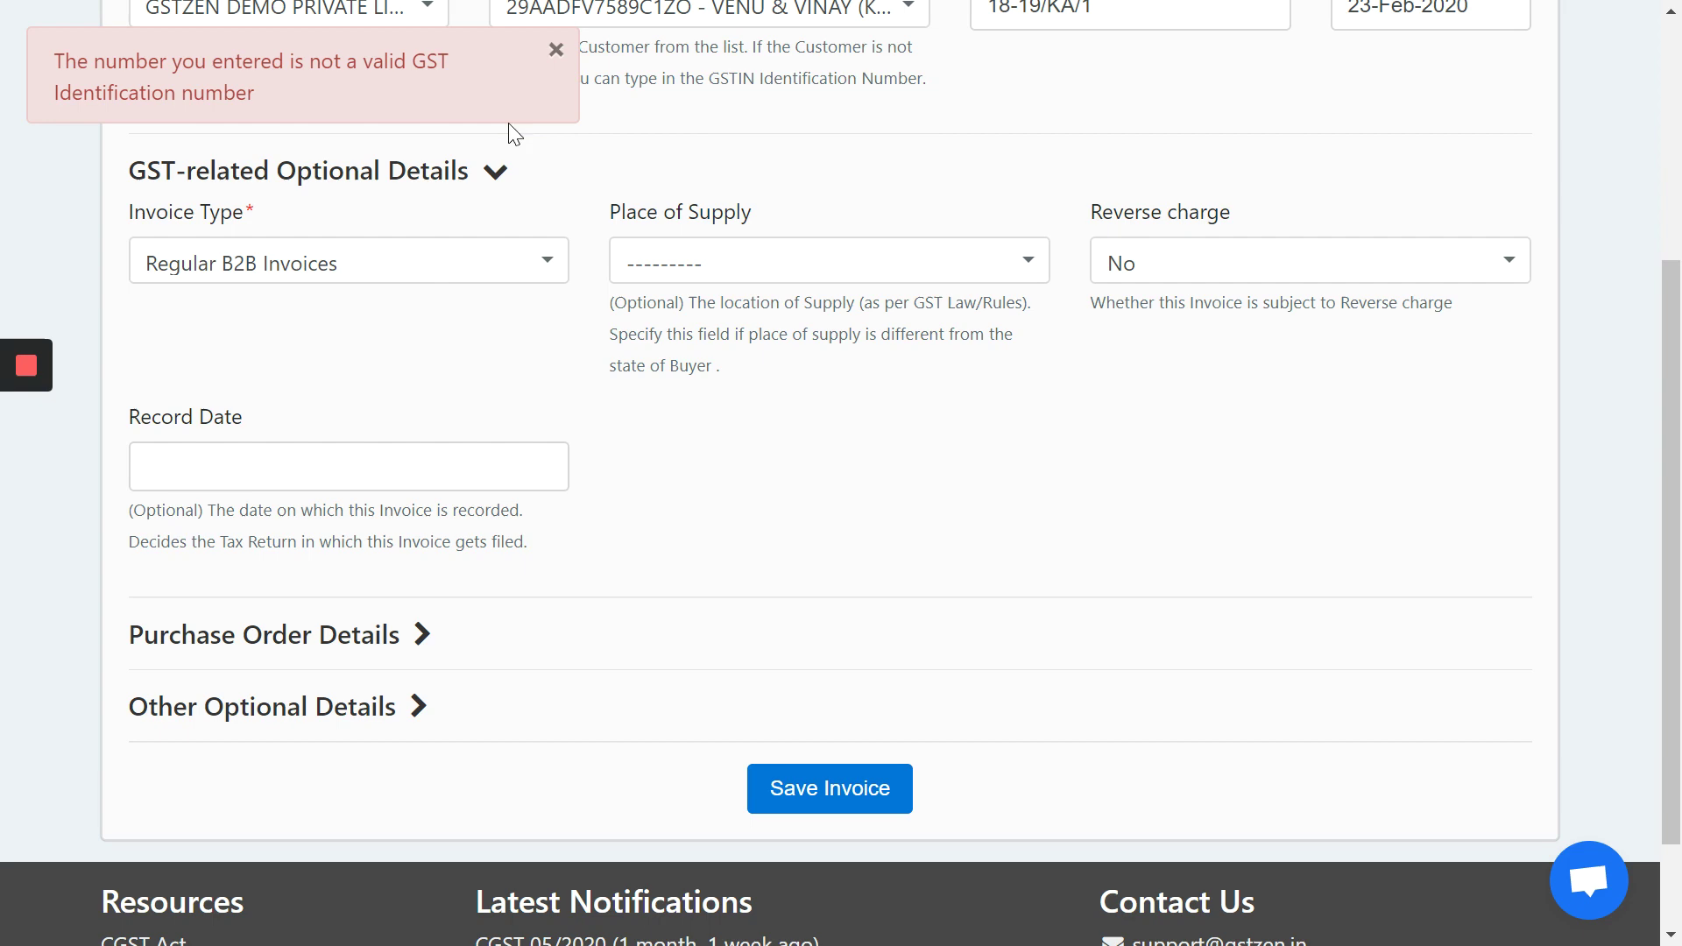
pyautogui.click(554, 49)
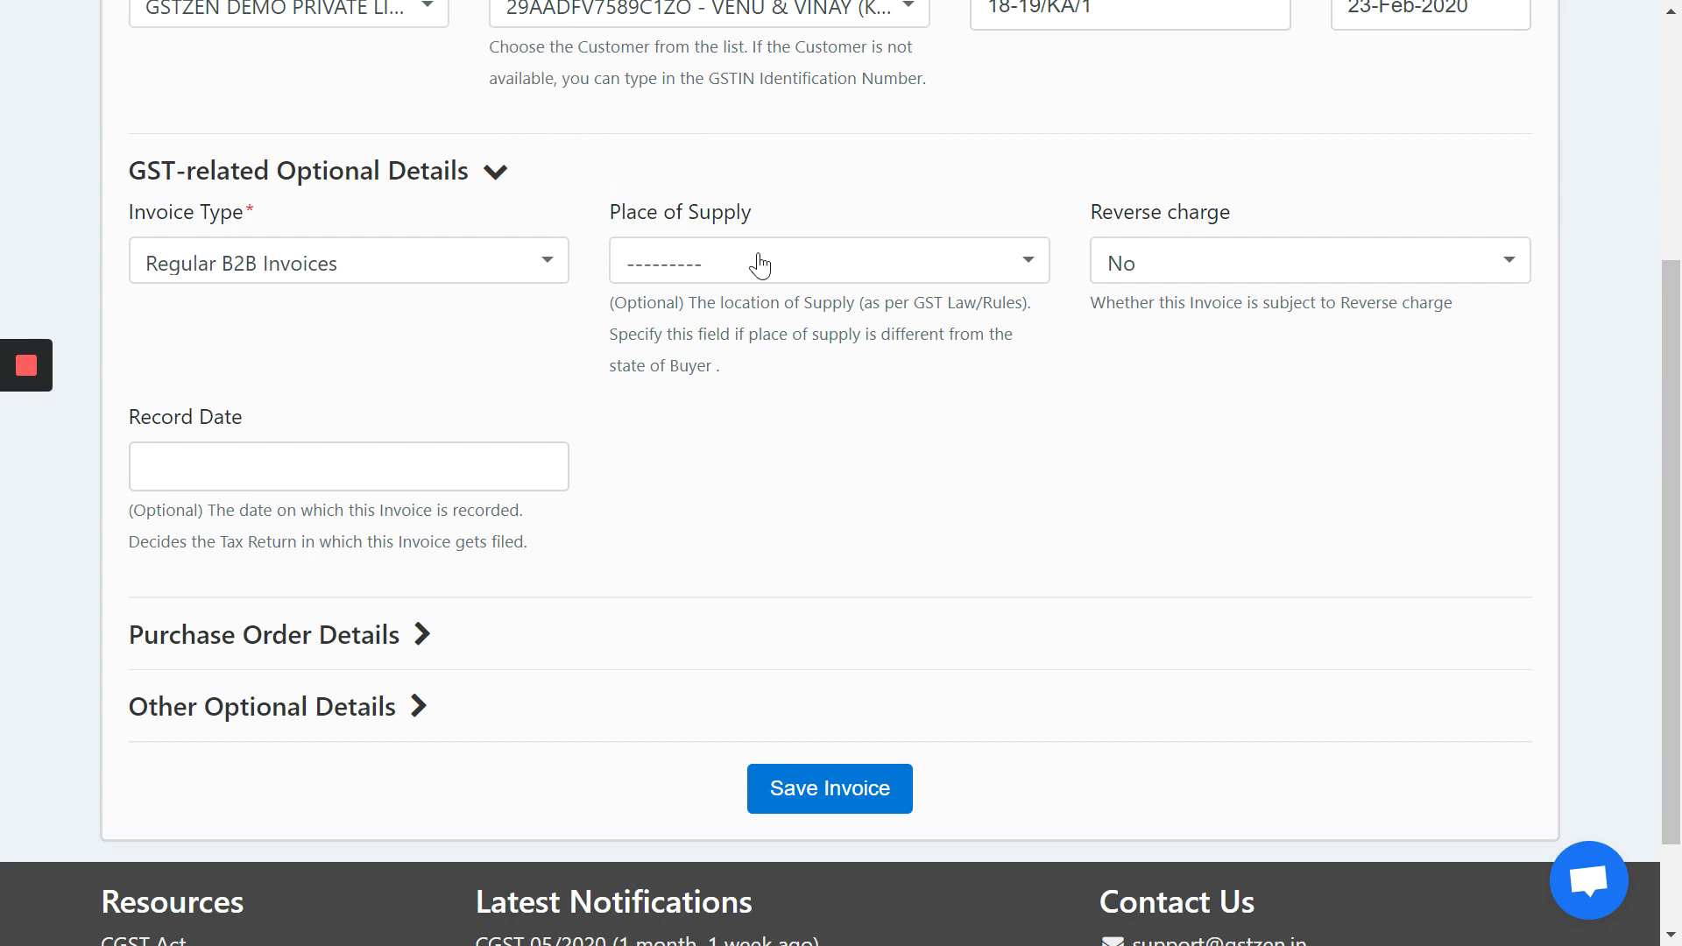
pyautogui.scroll(3, 781, 338)
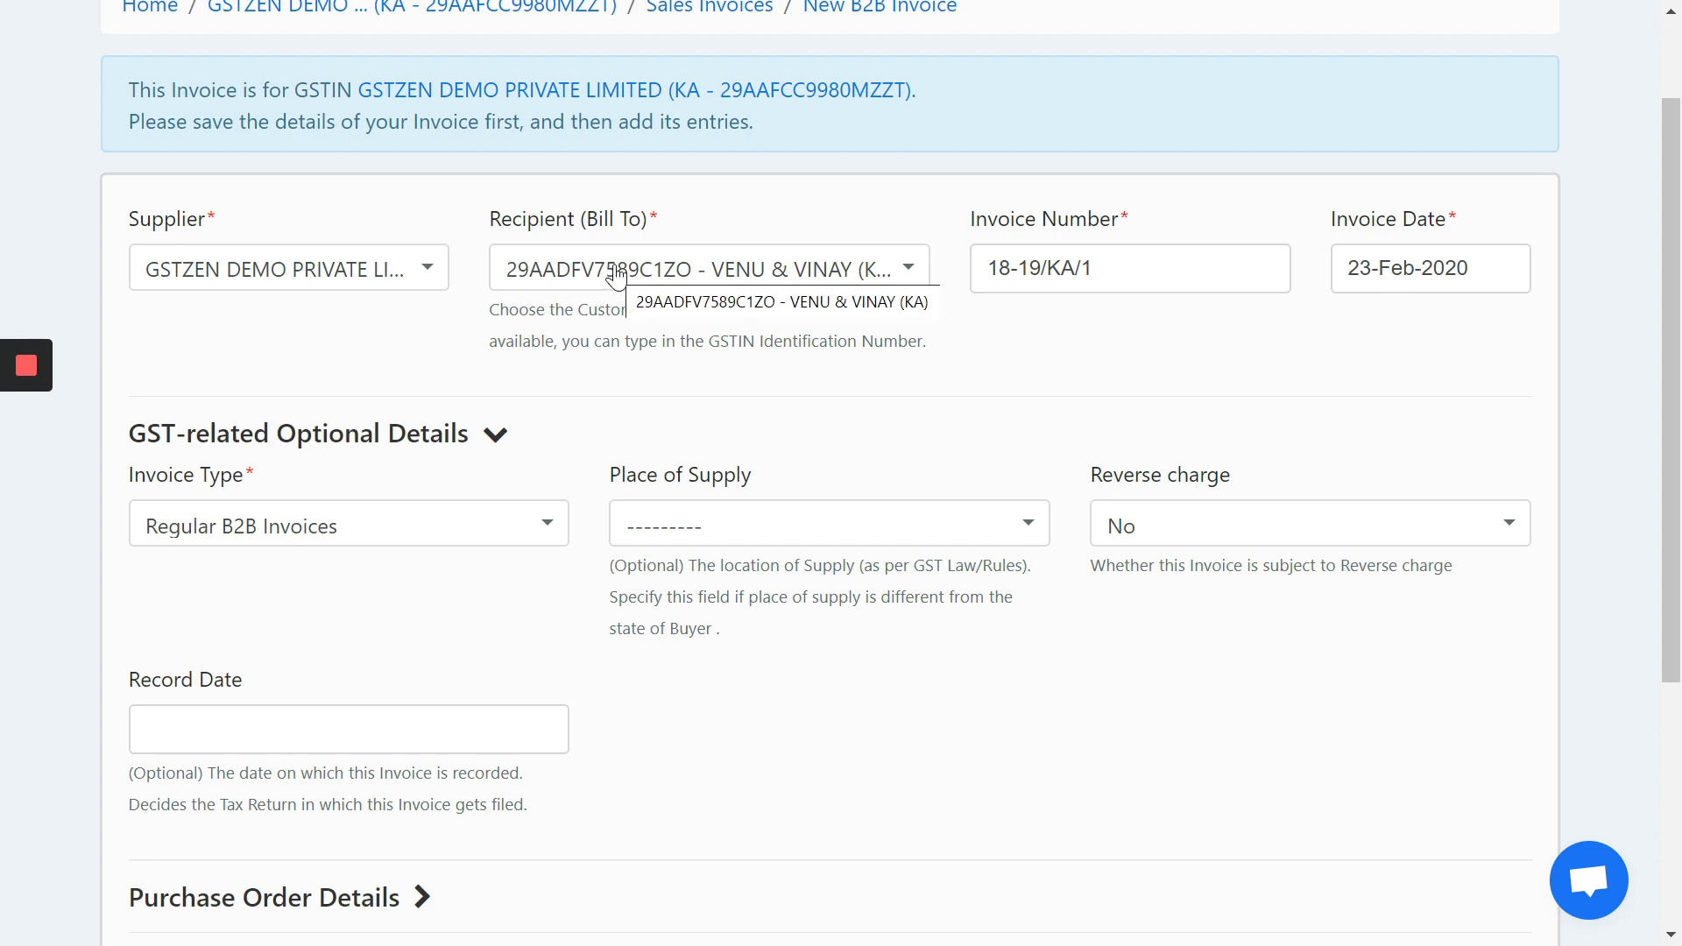
pyautogui.scroll(-3, 859, 372)
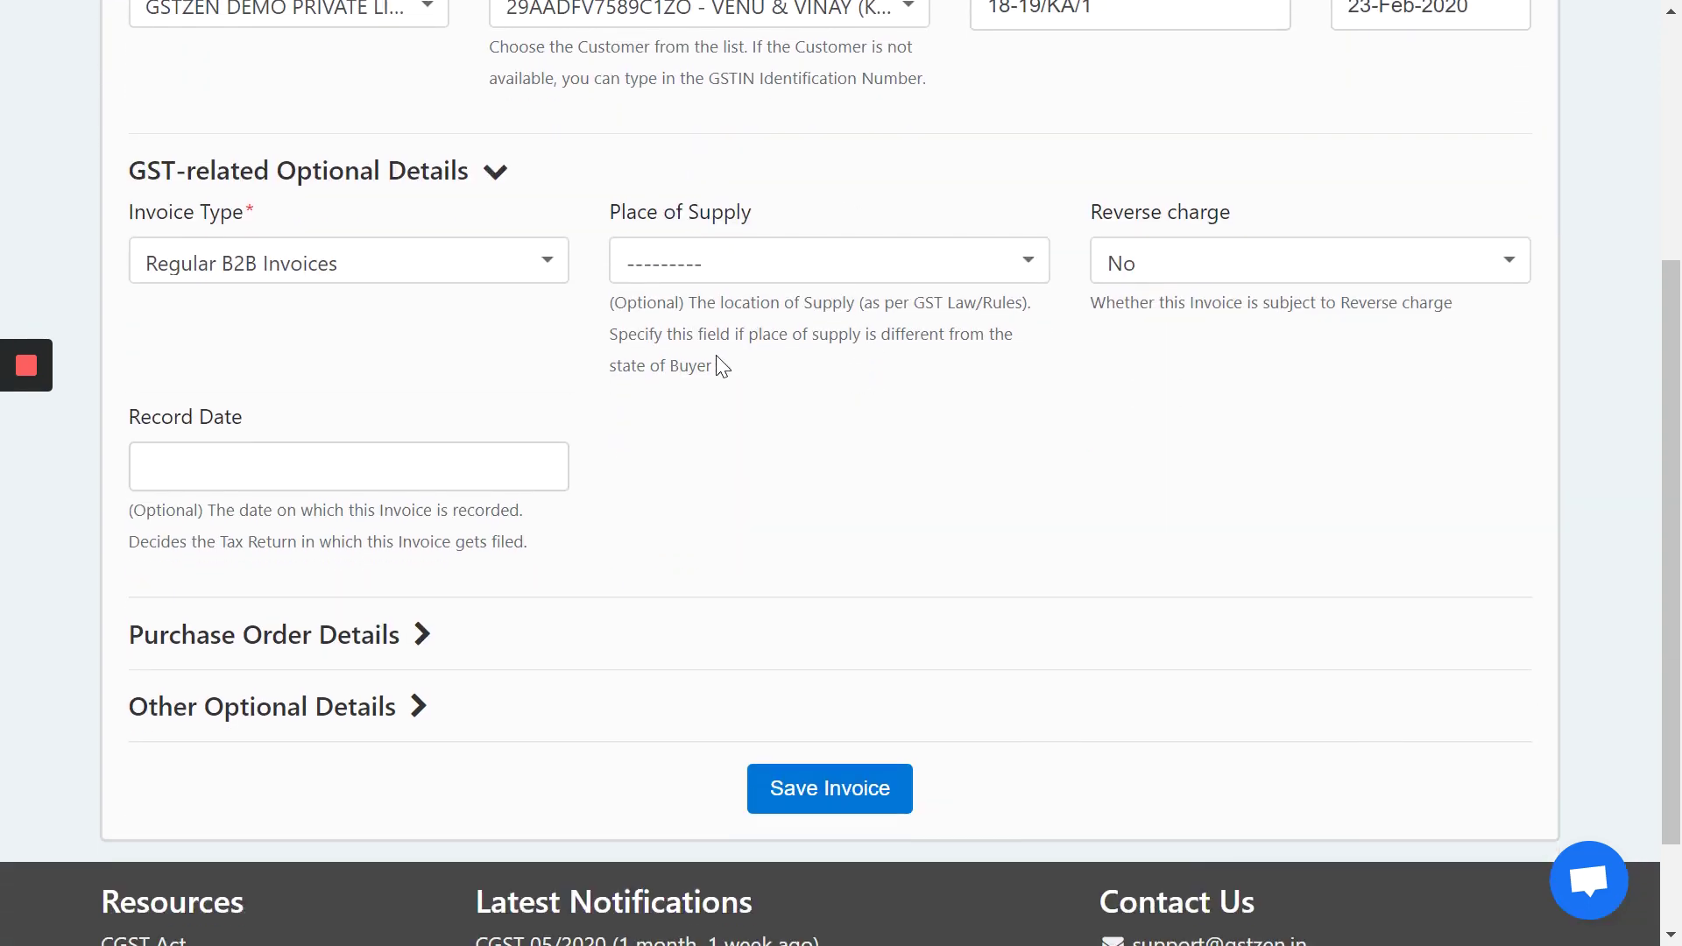
pyautogui.click(499, 182)
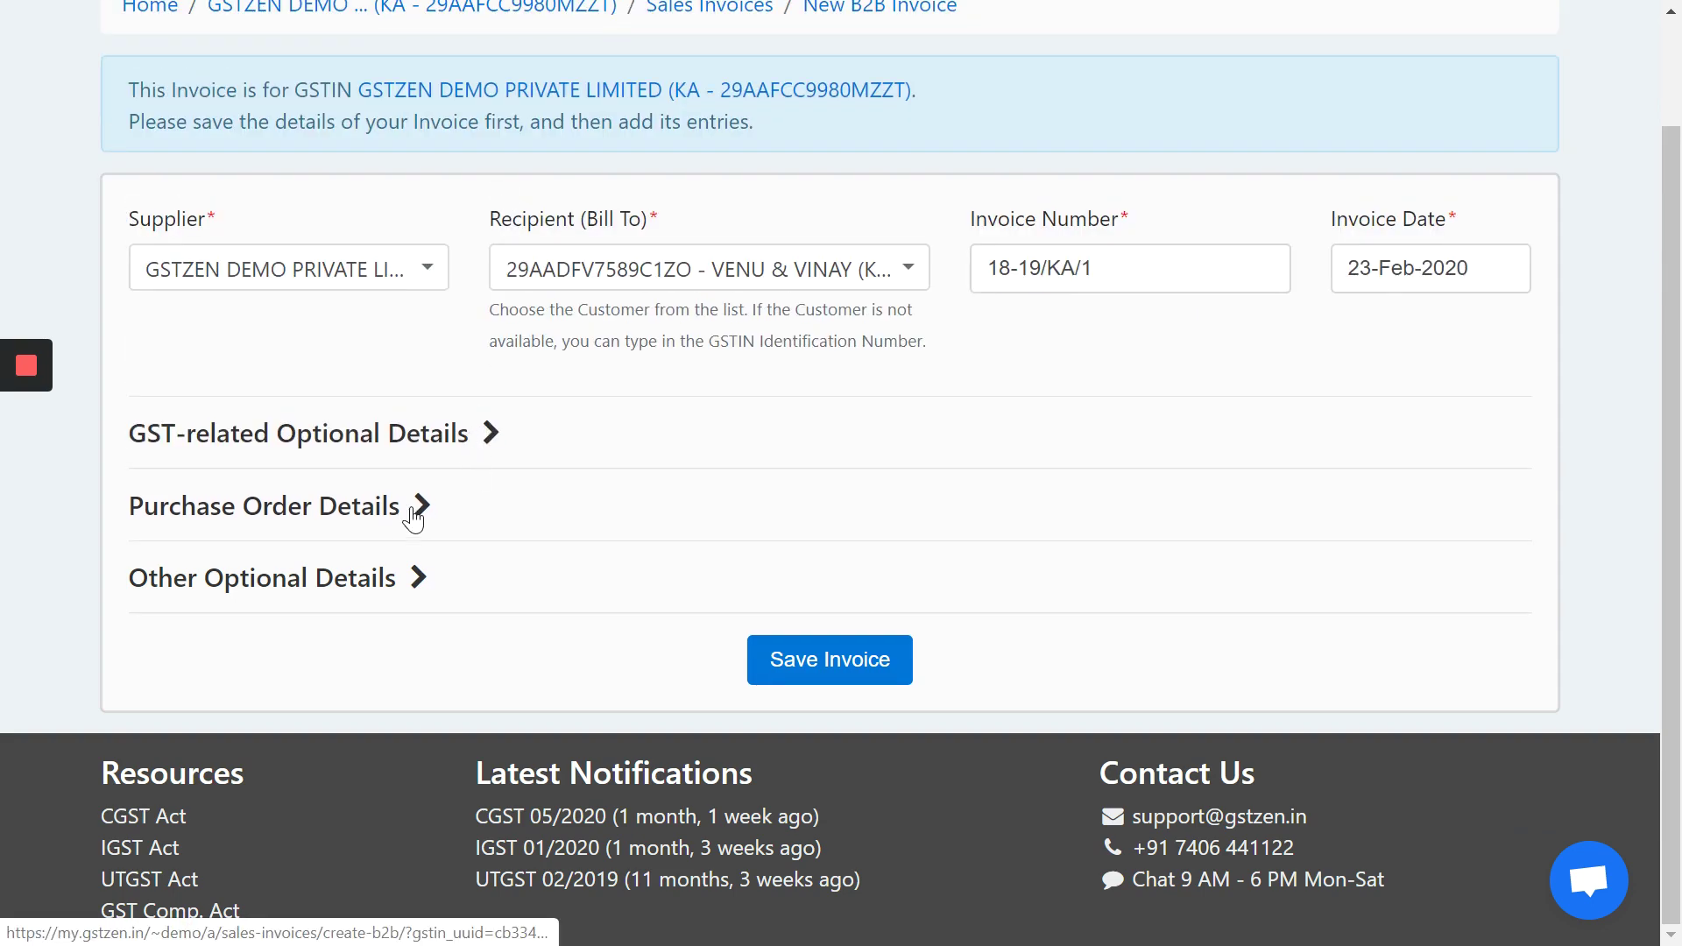
# - Check the purchase order and other optional details, then save the invoice header
pyautogui.click(413, 513)
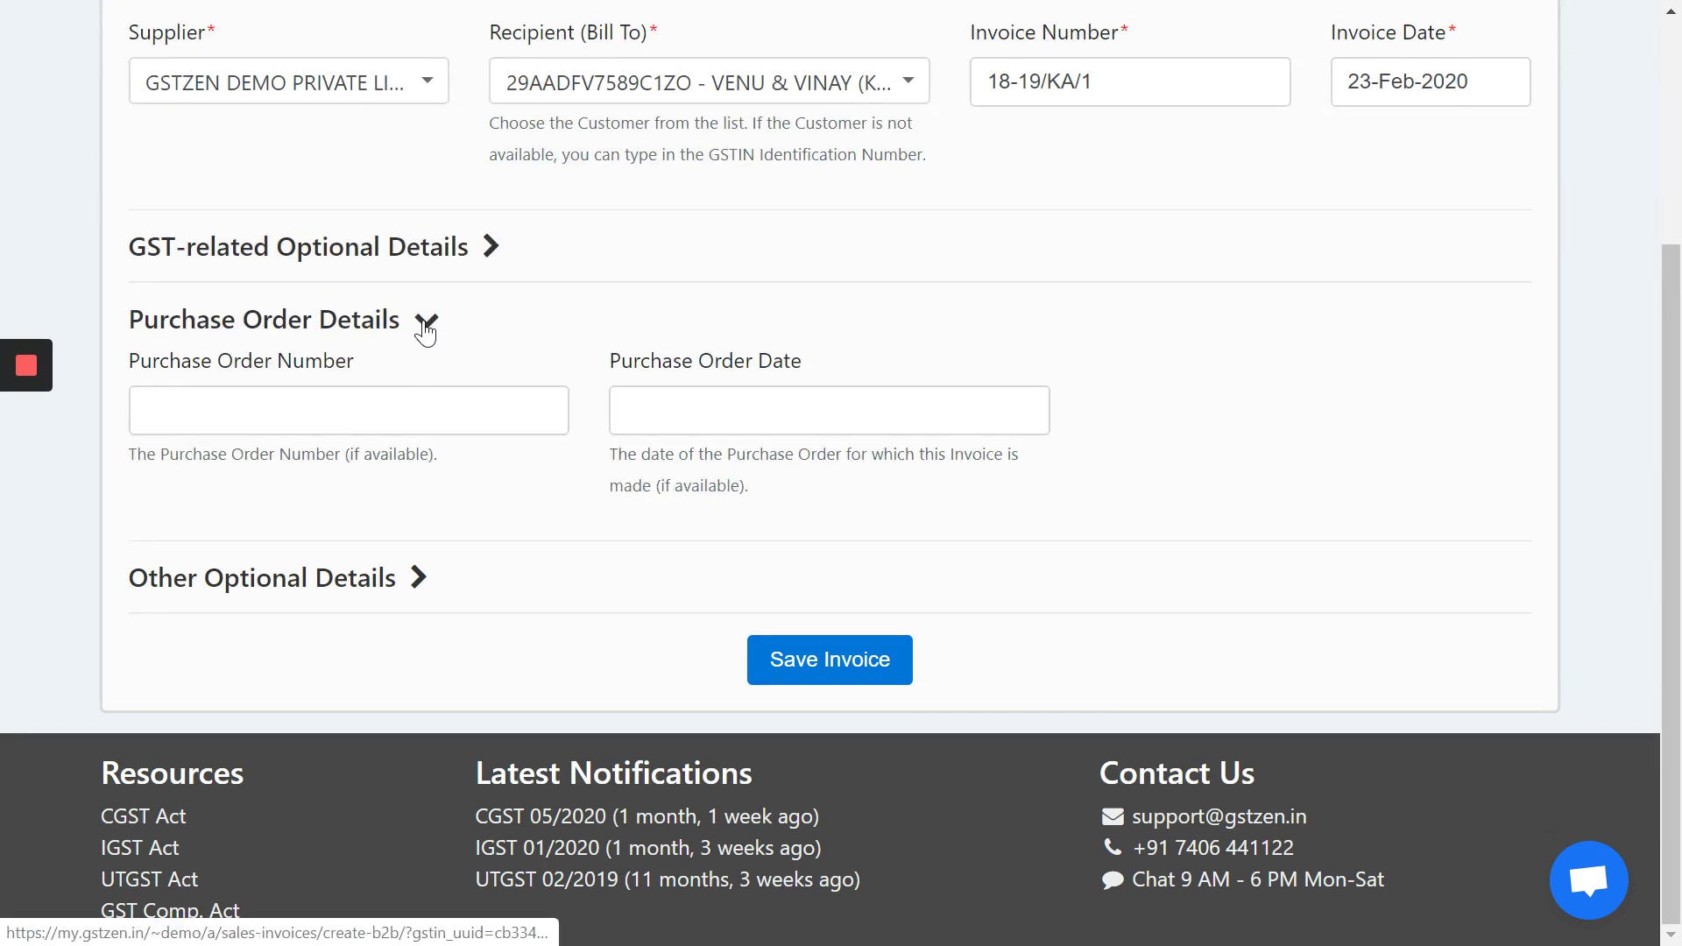
pyautogui.click(426, 329)
pyautogui.click(414, 575)
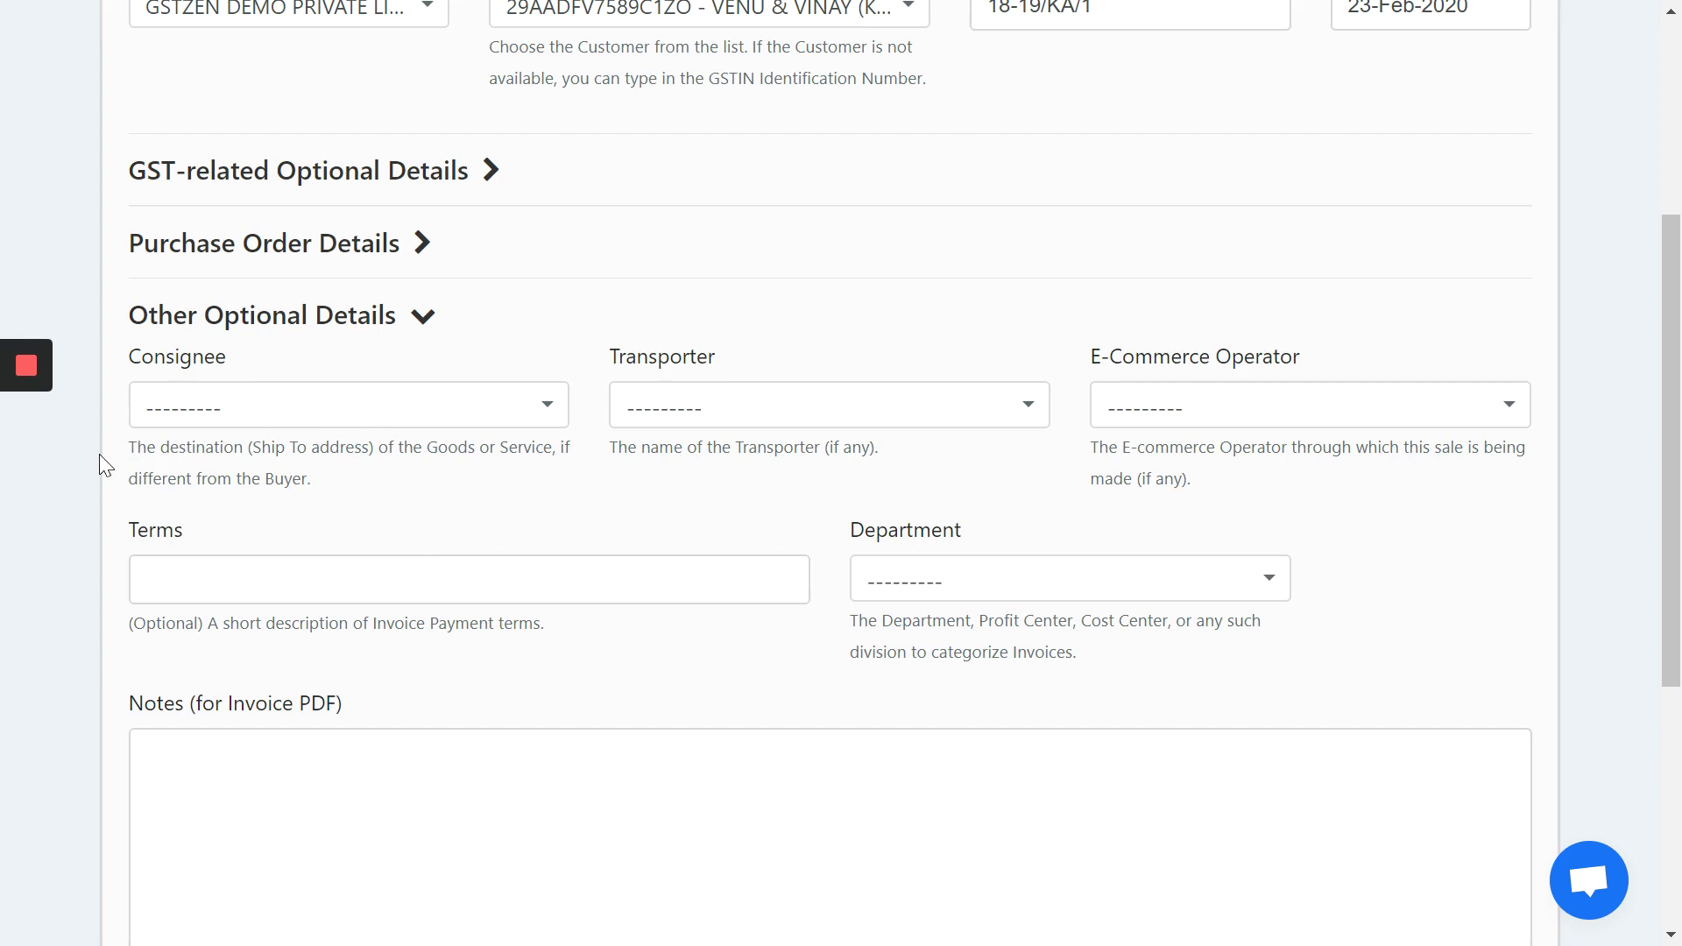
pyautogui.scroll(-3, 100, 453)
pyautogui.scroll(3, 110, 461)
pyautogui.scroll(1, 106, 464)
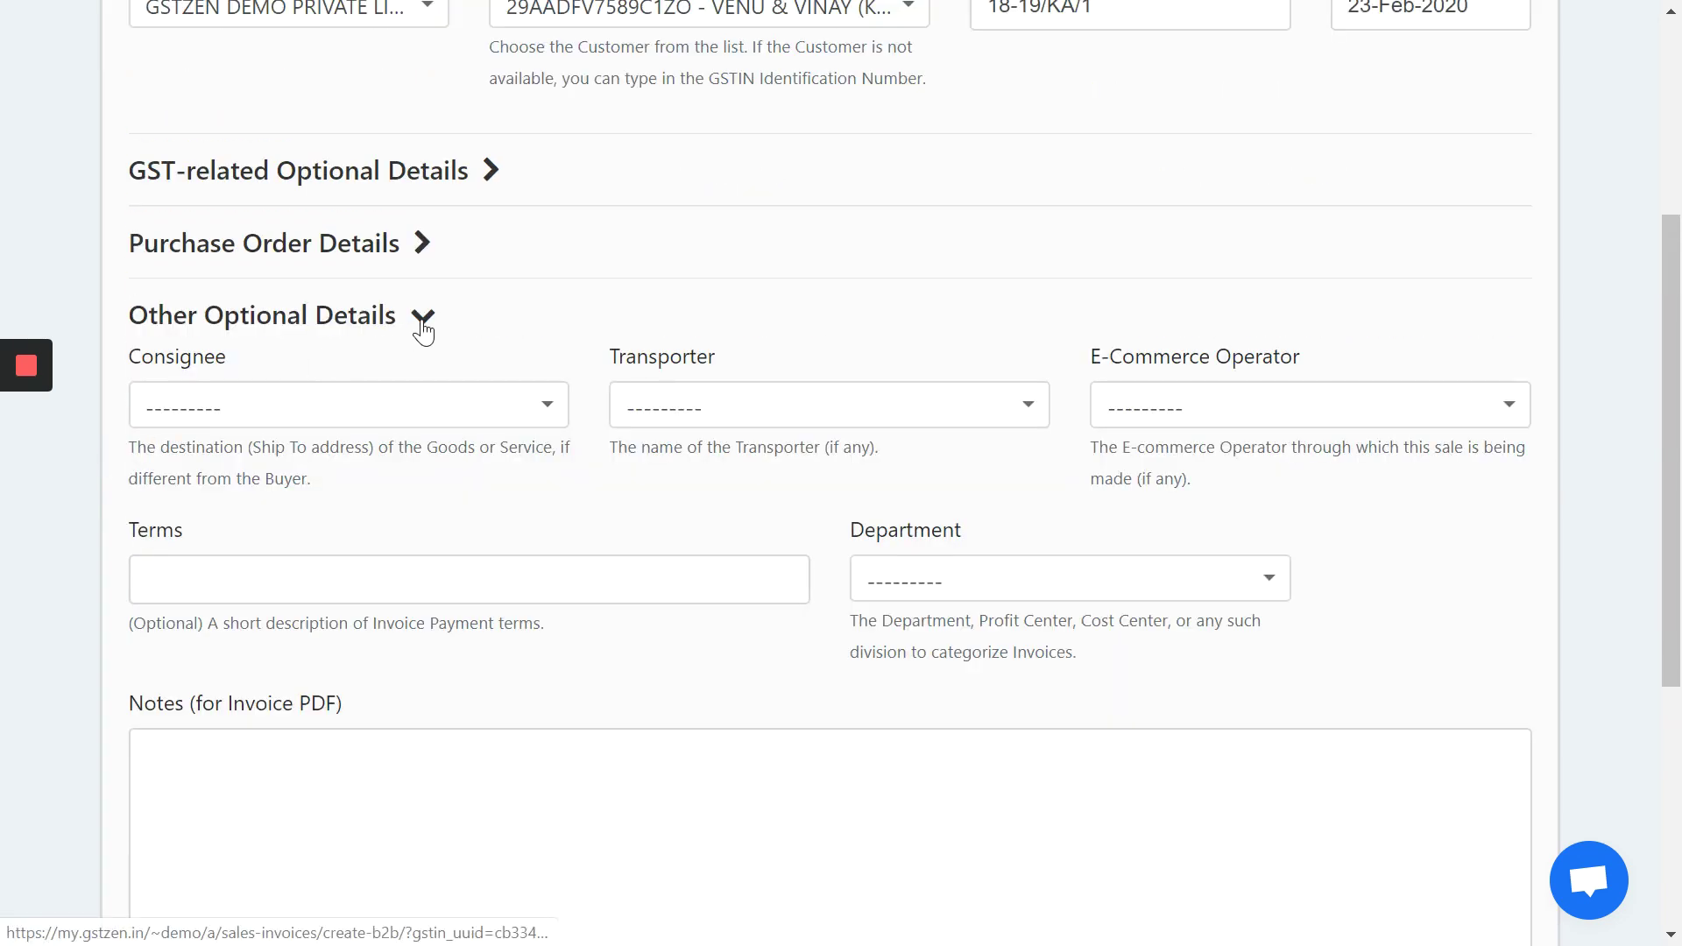
pyautogui.click(422, 317)
pyautogui.click(858, 663)
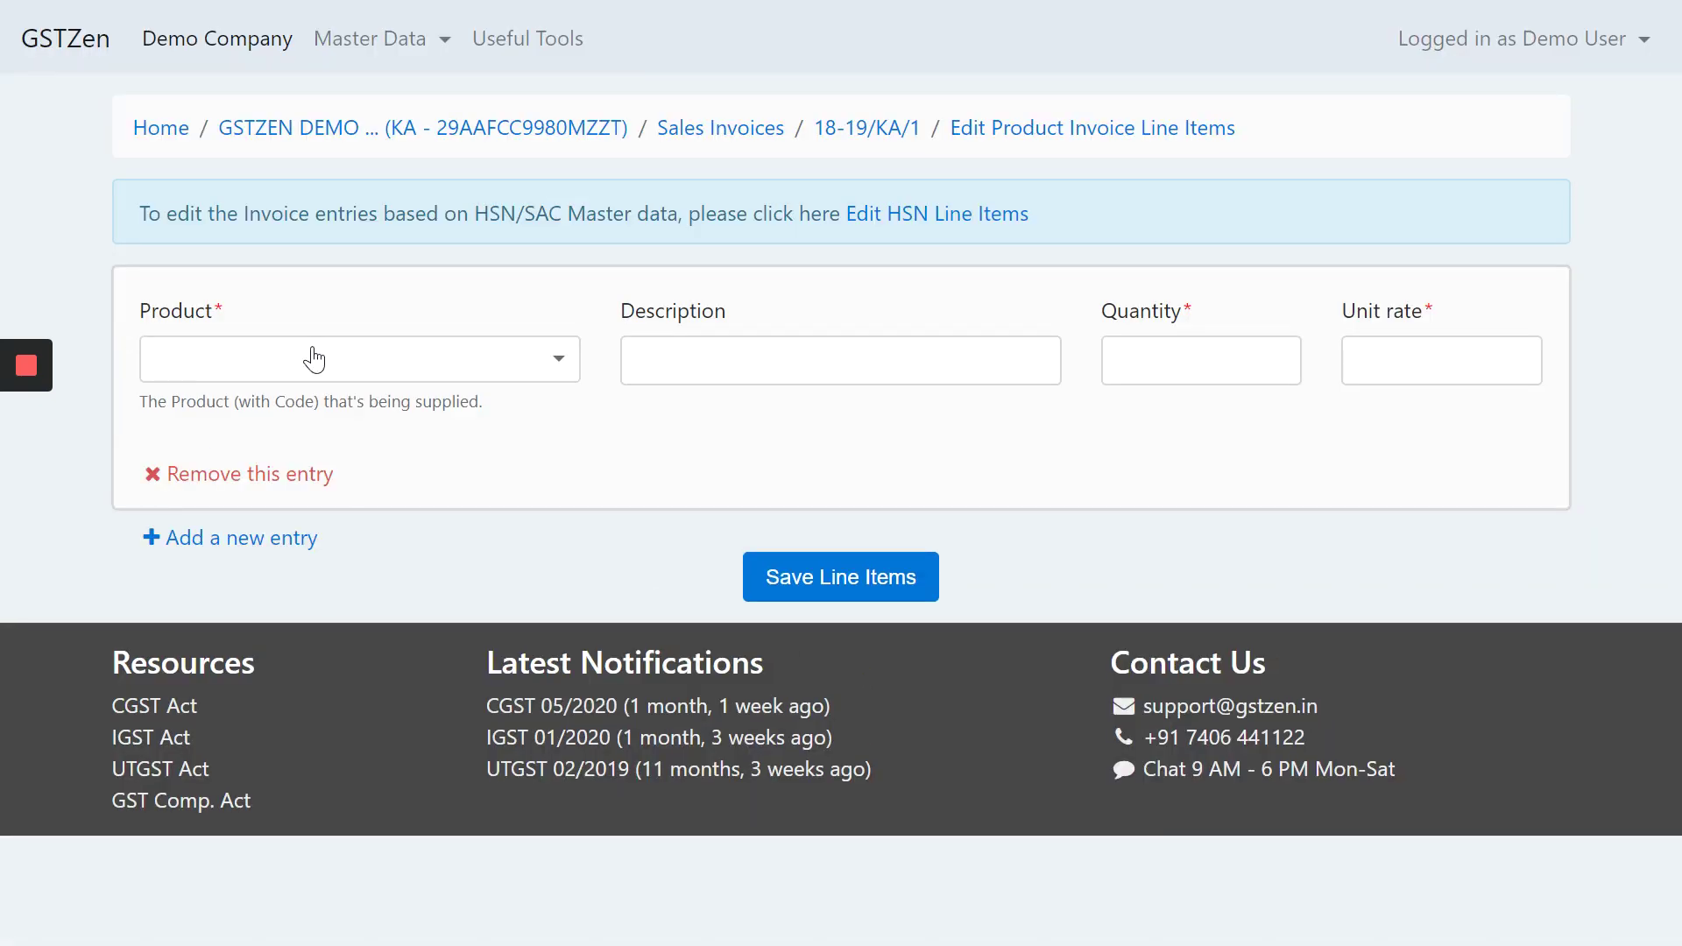
# - Add line item PRD1 - Laptop described 'Dell Laptop', quantity 1 at 30000
pyautogui.click(367, 364)
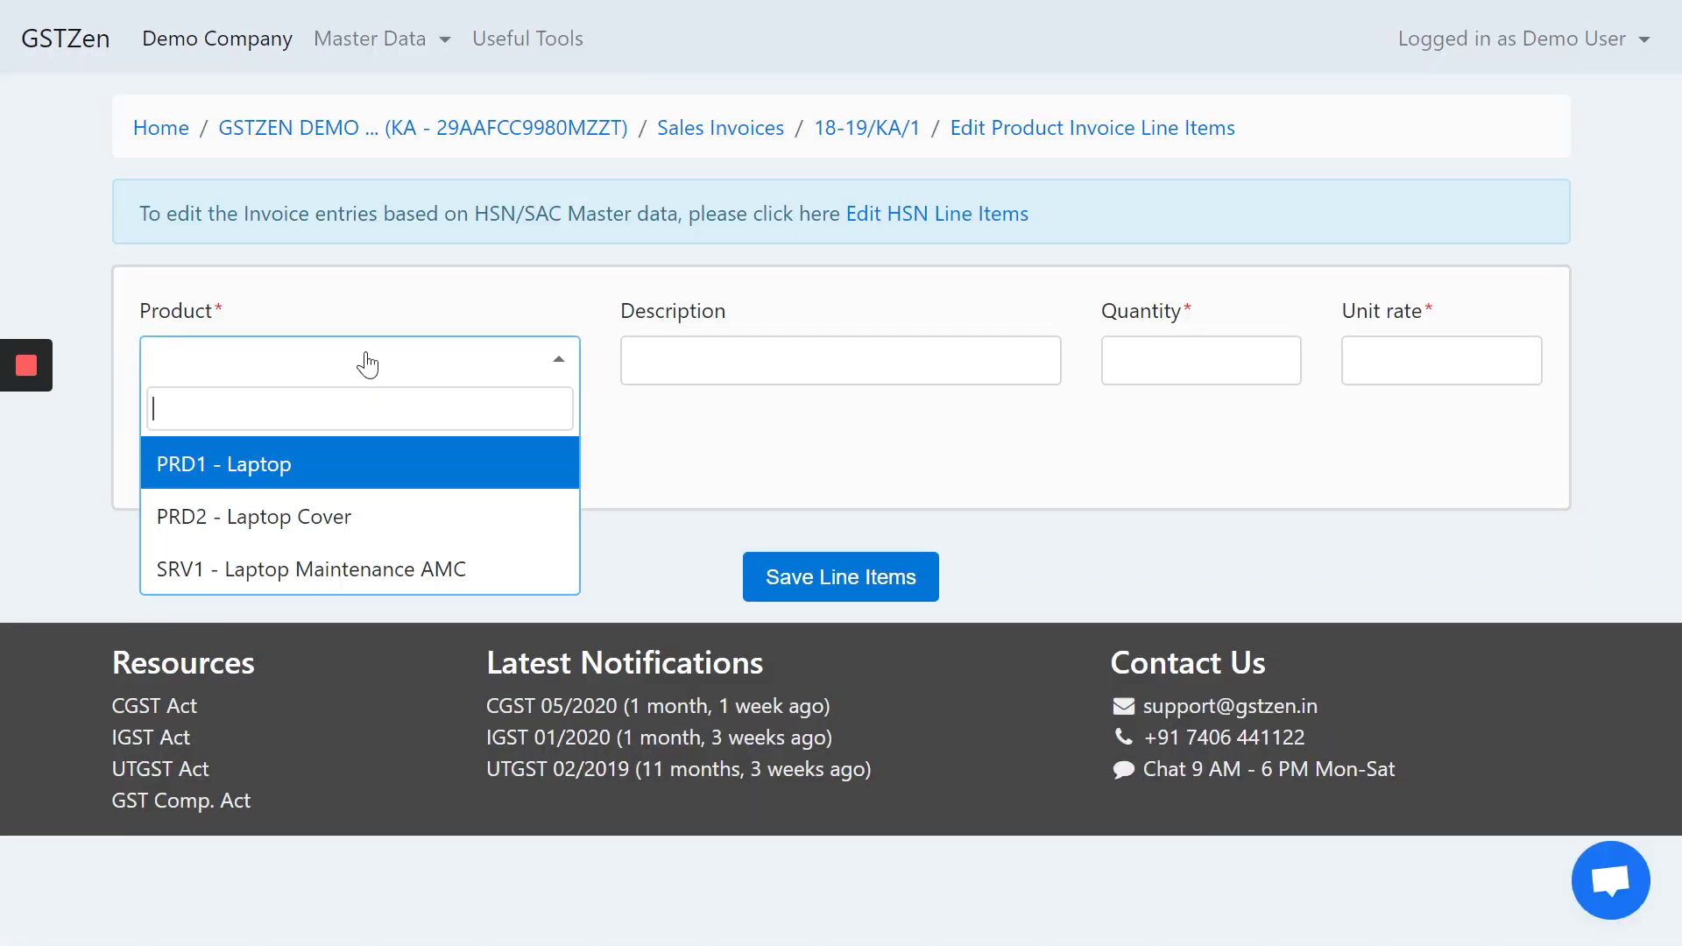
pyautogui.click(354, 480)
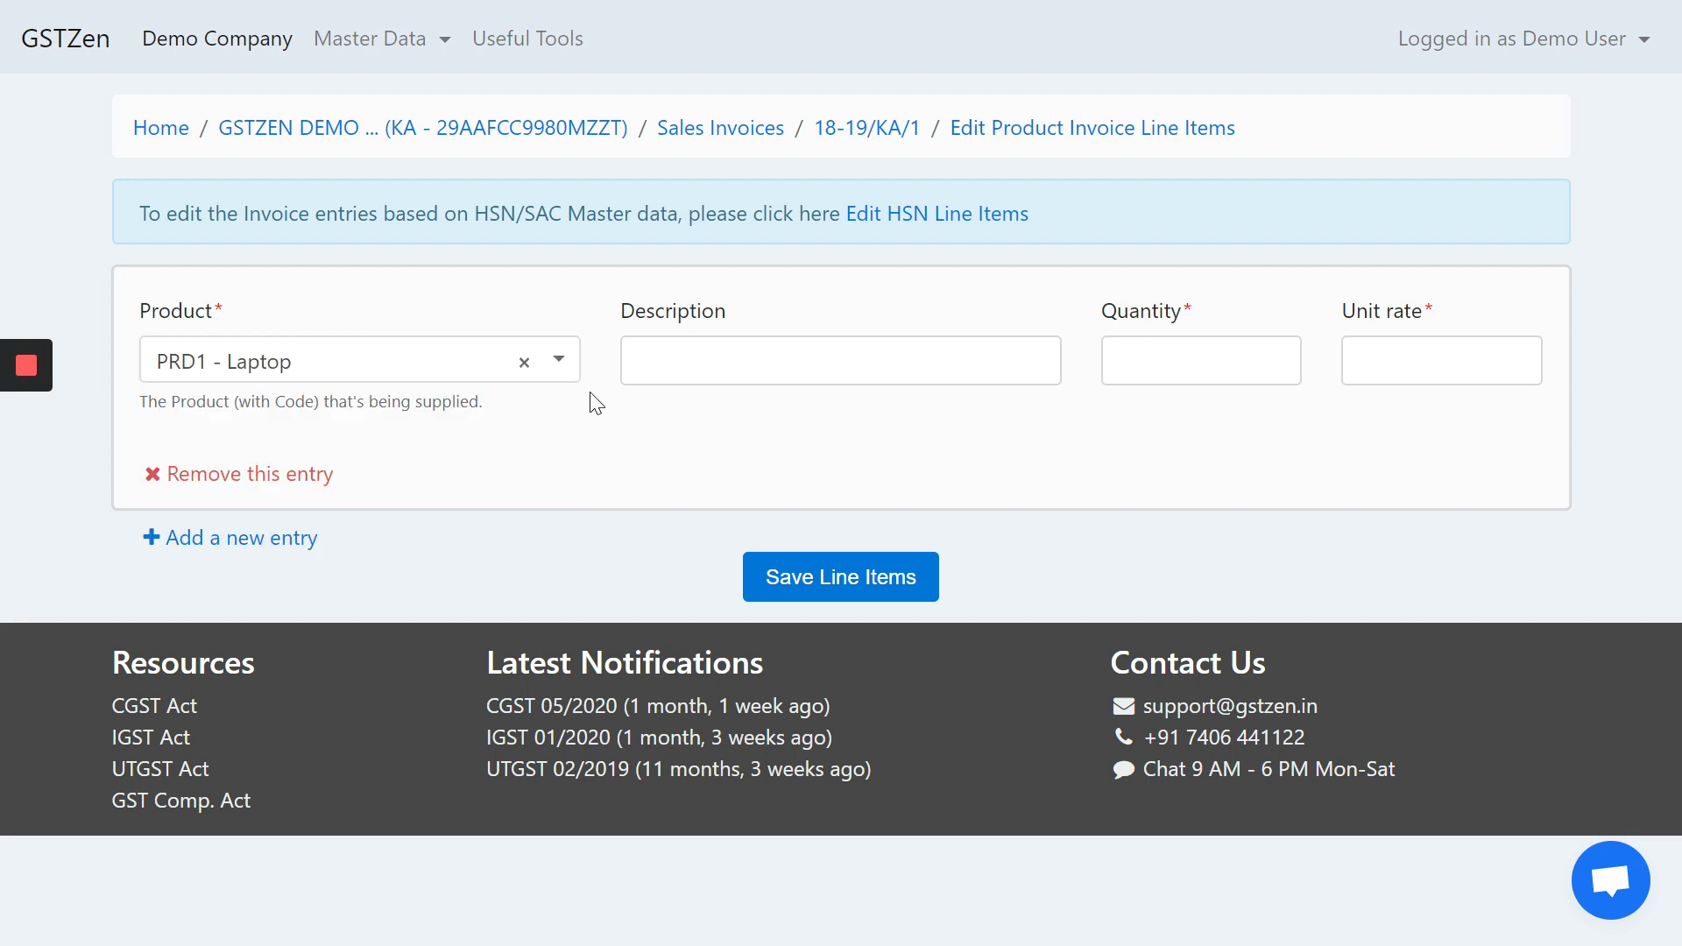
pyautogui.click(788, 360)
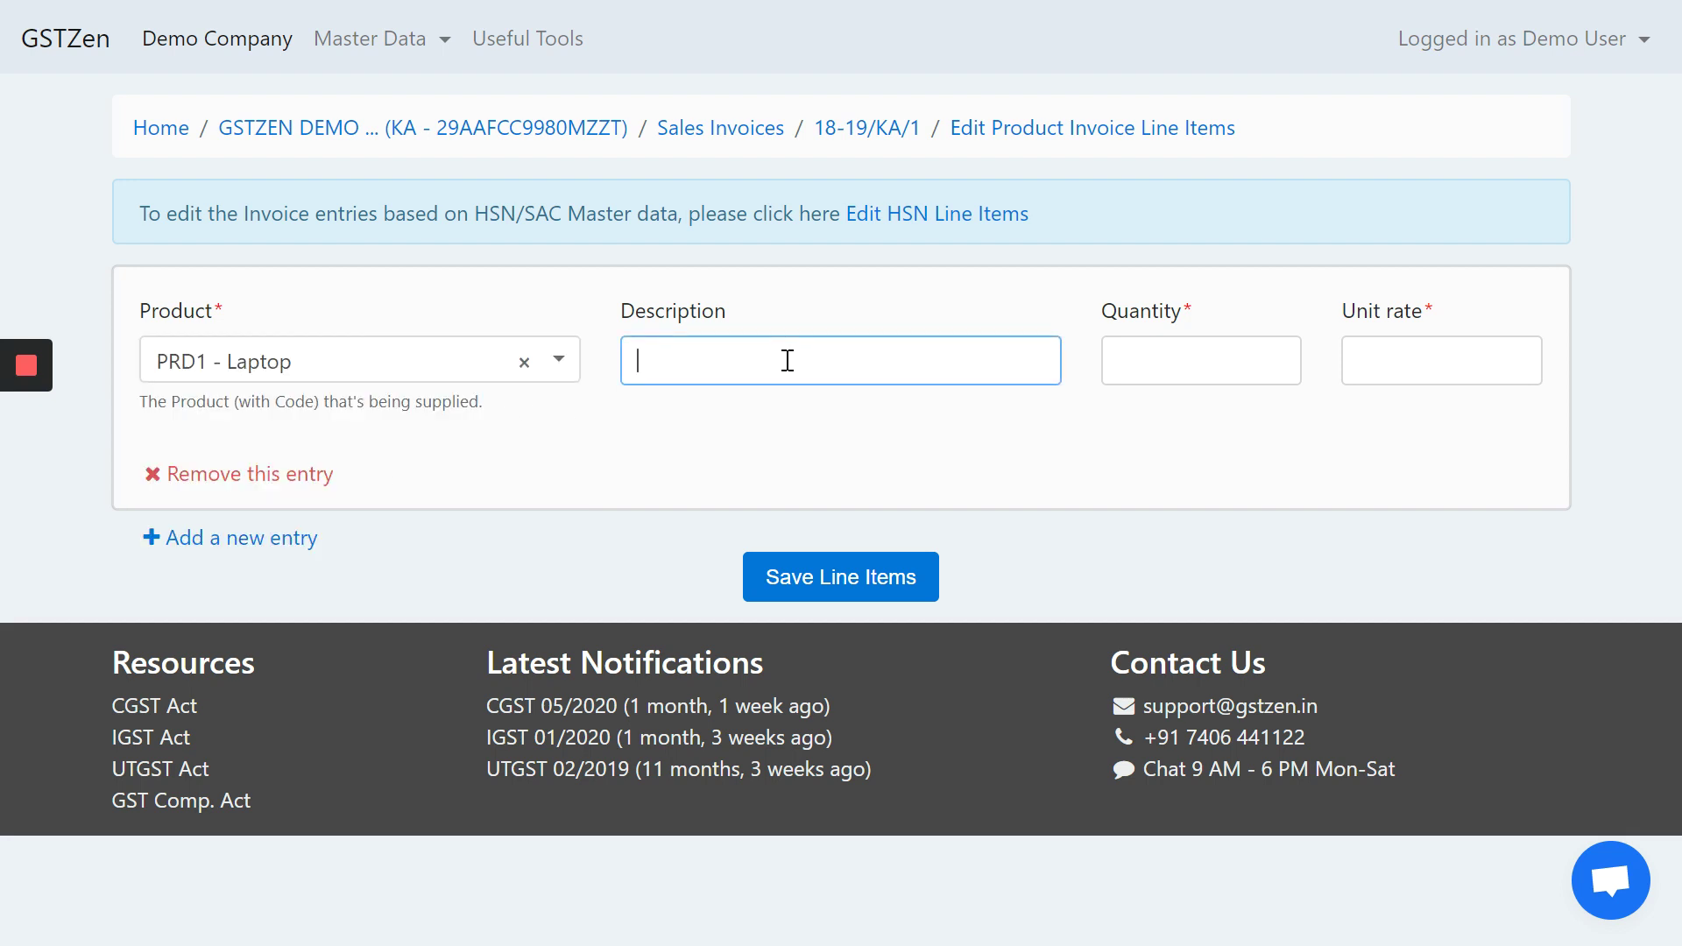
pyautogui.write('Dell Laptop')
pyautogui.click(1142, 362)
pyautogui.write('1')
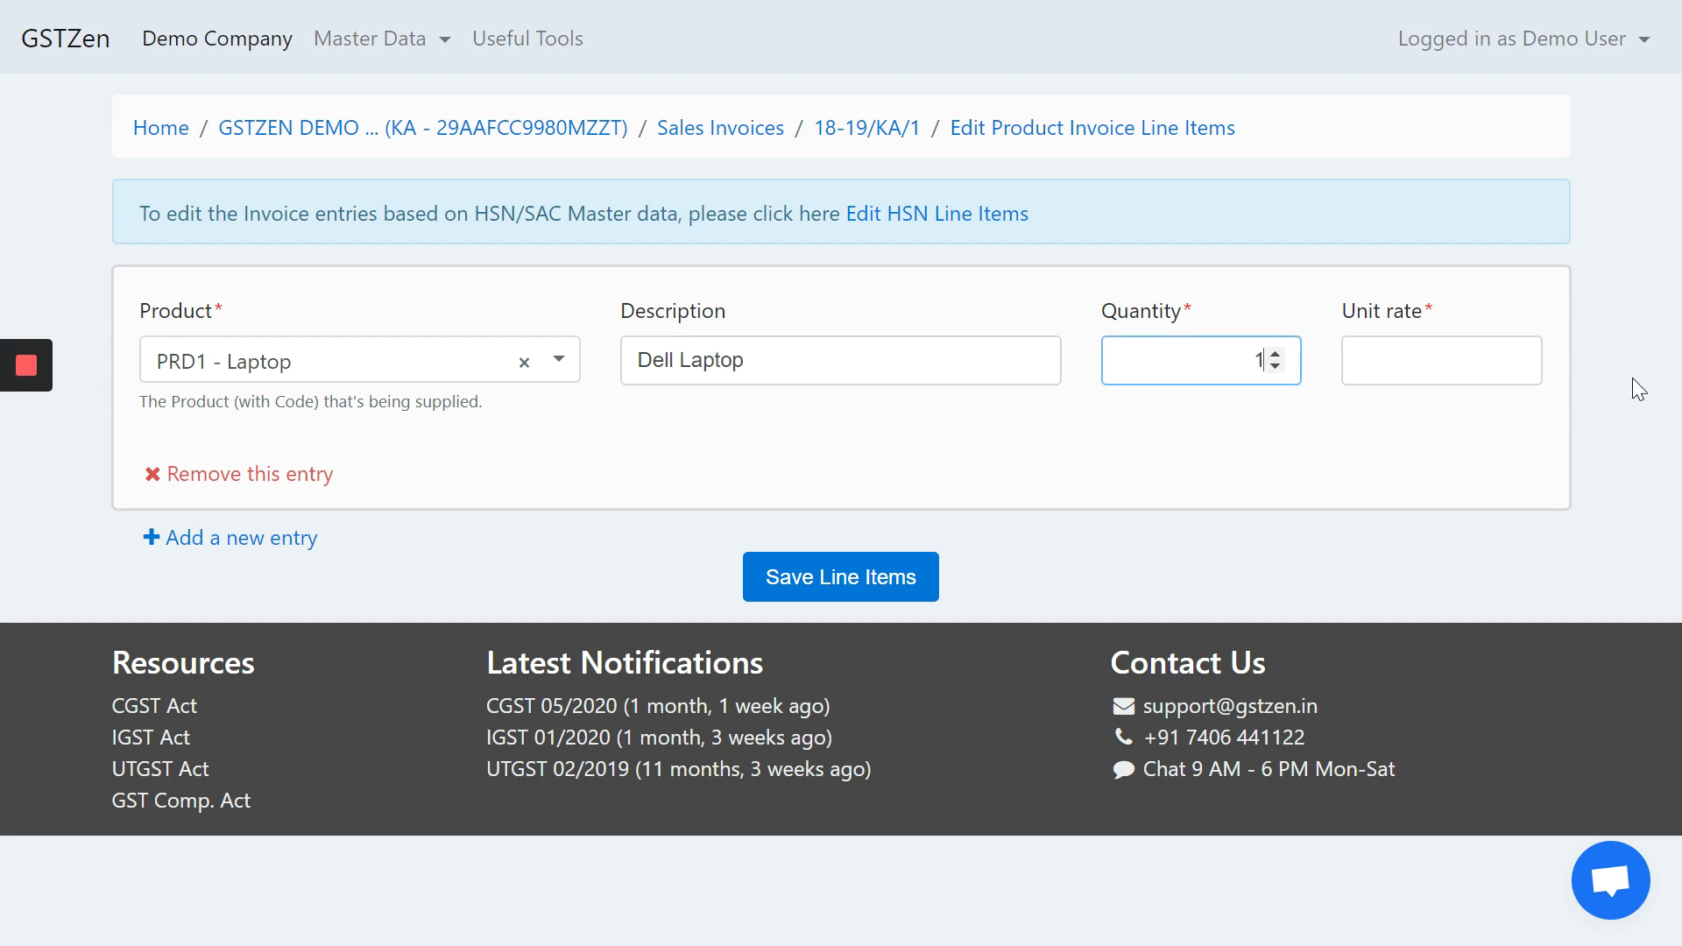
pyautogui.click(1419, 355)
pyautogui.write('30')
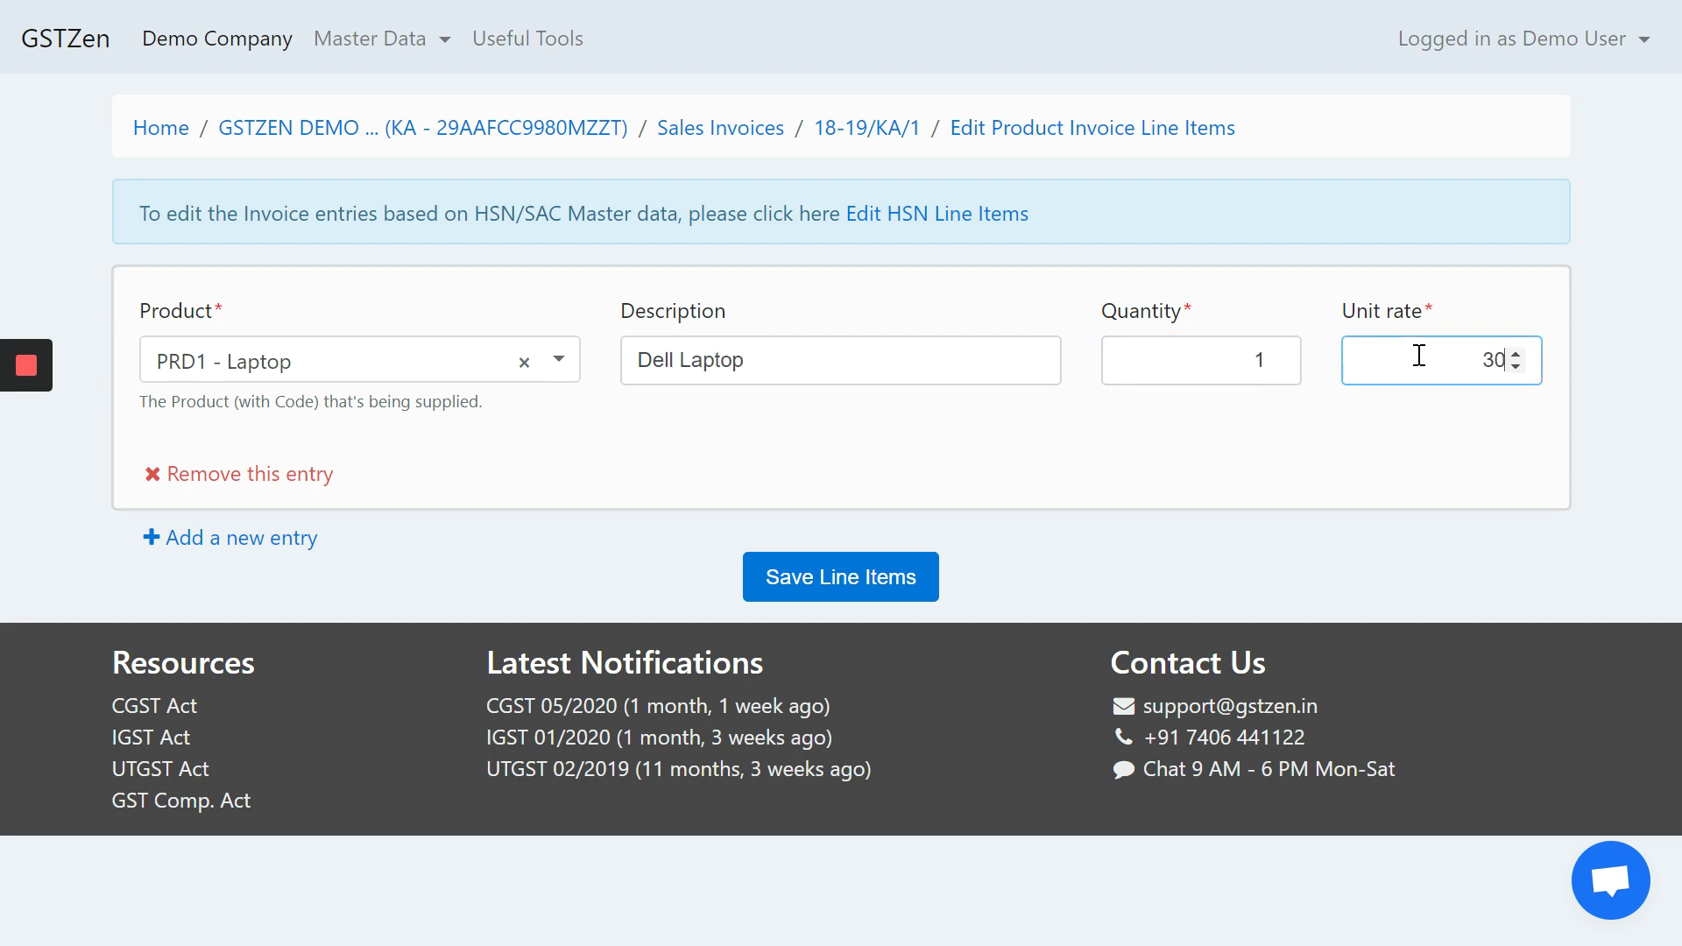
pyautogui.write('000')
# - Add a second line PRD2 - Laptop Cover, 'Covert', 1 at 1000, and save both items
pyautogui.click(268, 538)
pyautogui.click(267, 620)
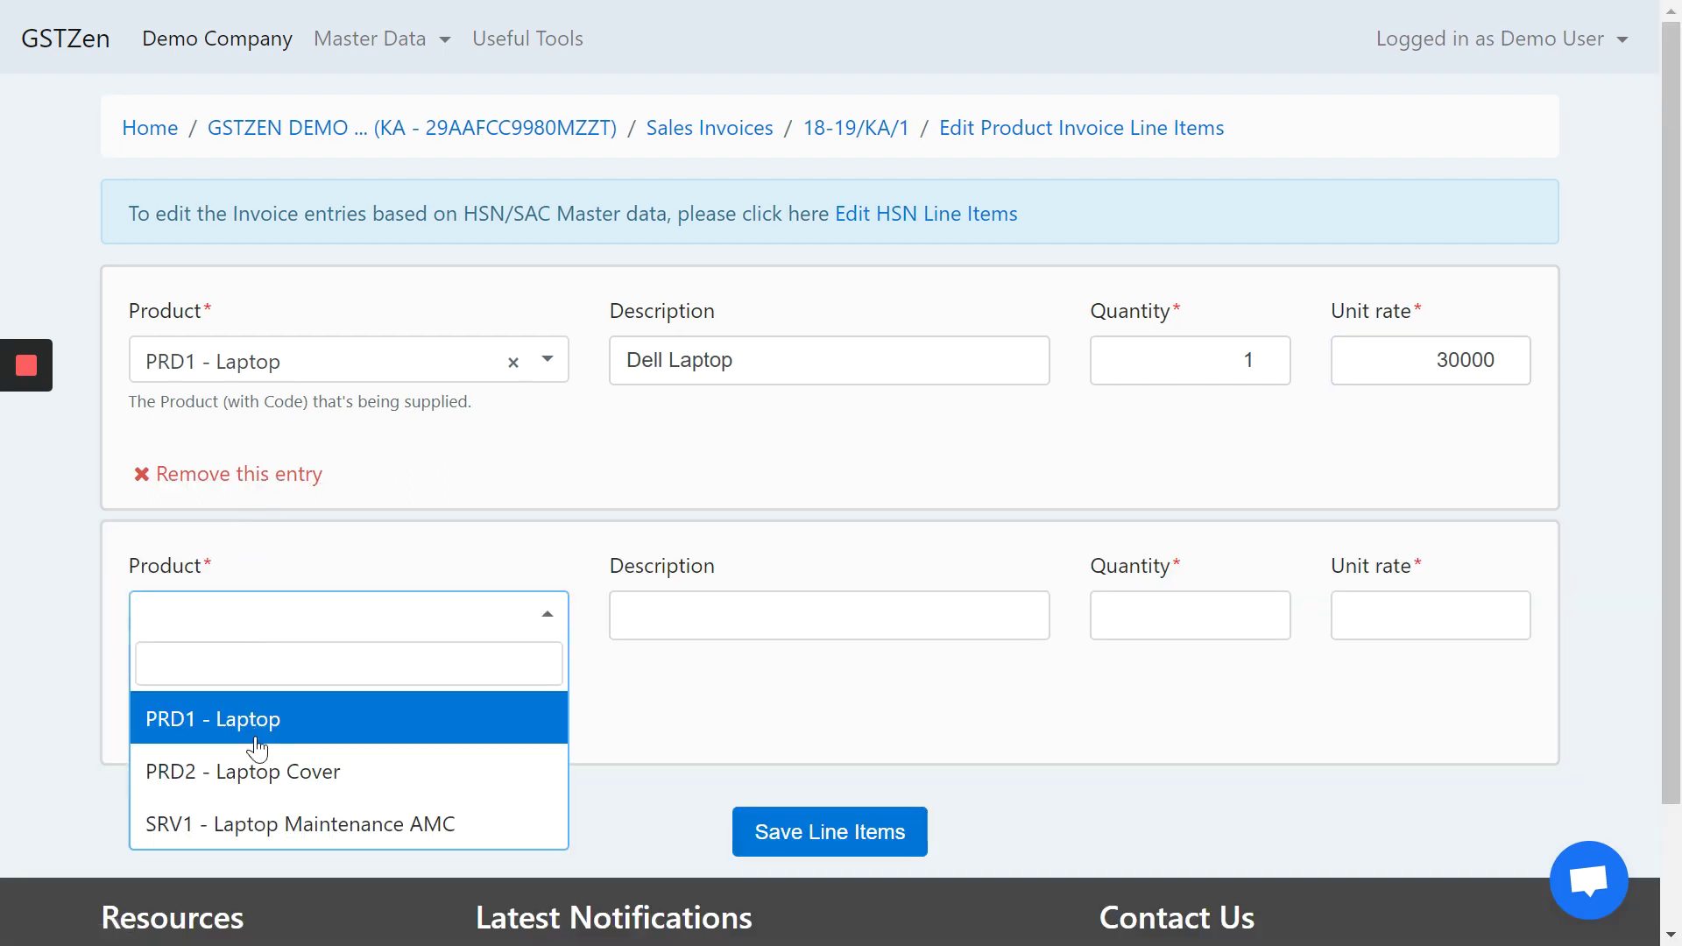
pyautogui.click(255, 781)
pyautogui.click(690, 604)
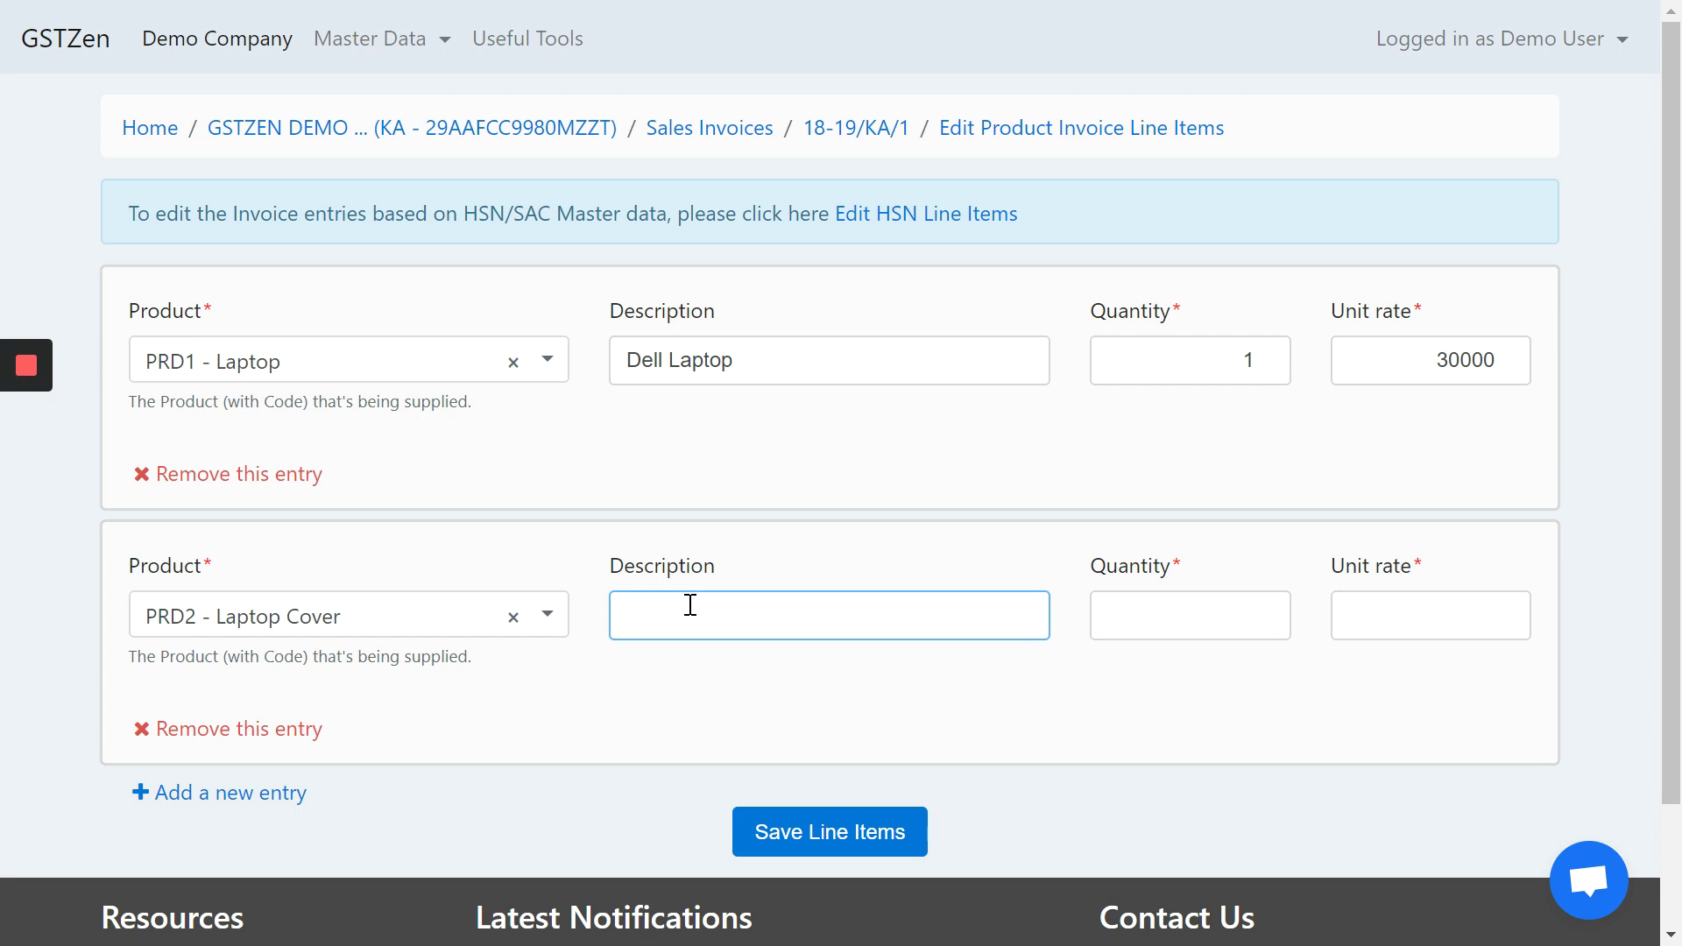
pyautogui.write('Cover')
pyautogui.press('Tab')
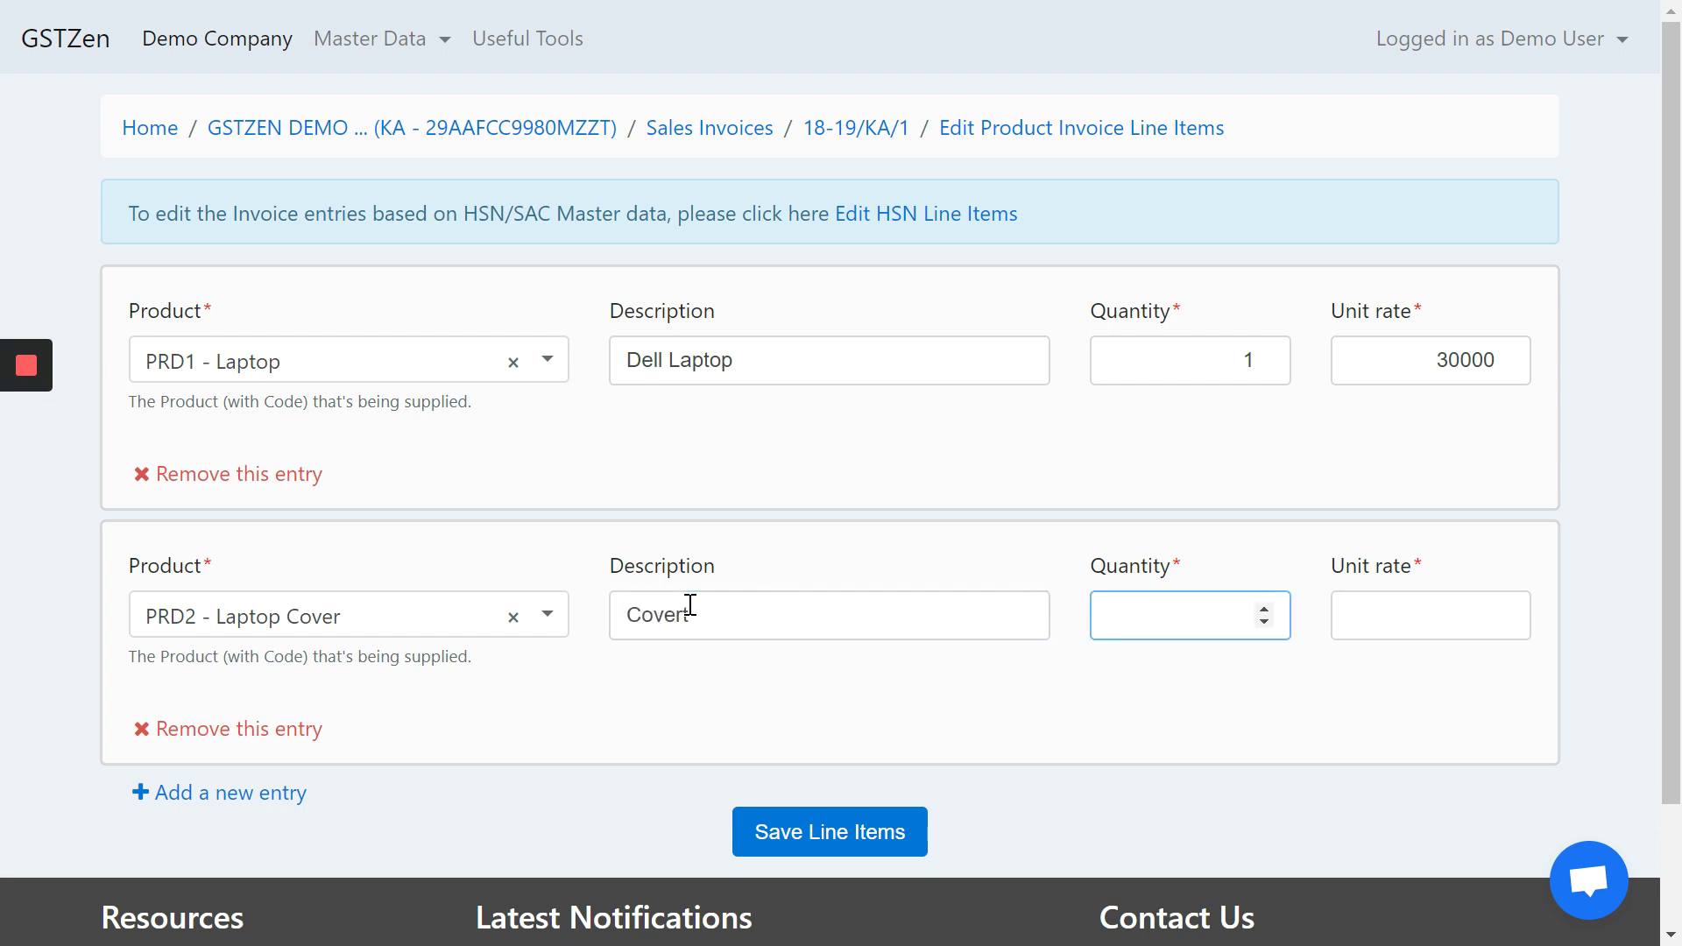
pyautogui.write('1')
pyautogui.click(1431, 619)
pyautogui.write('1')
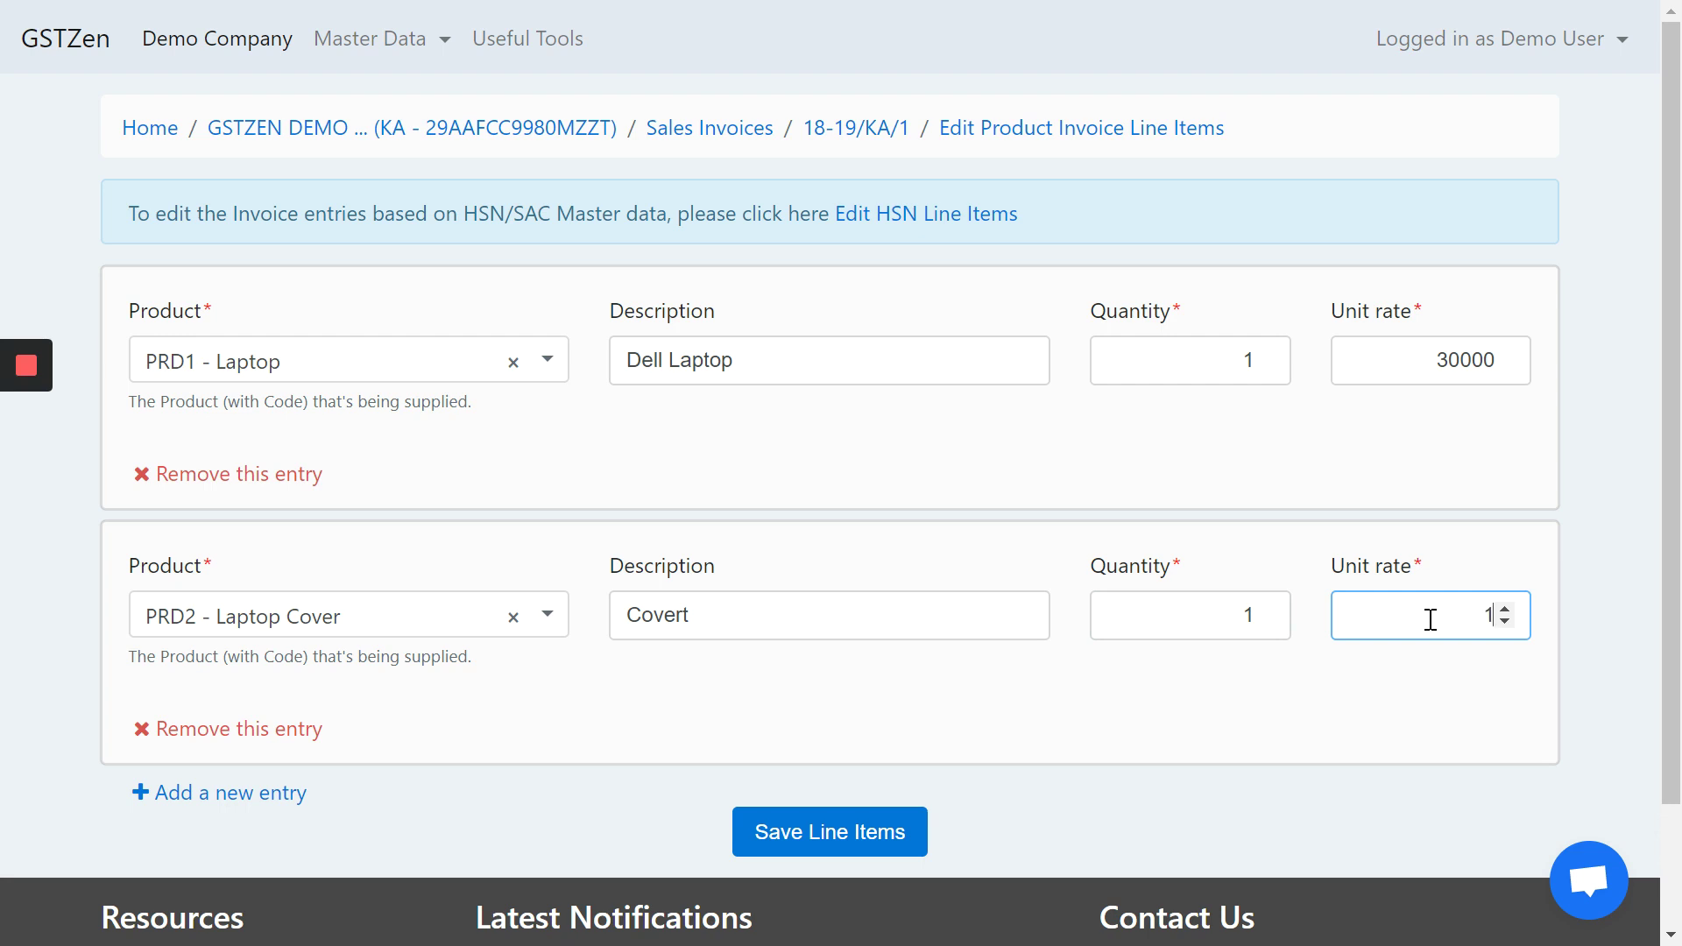
pyautogui.write('000')
pyautogui.click(920, 838)
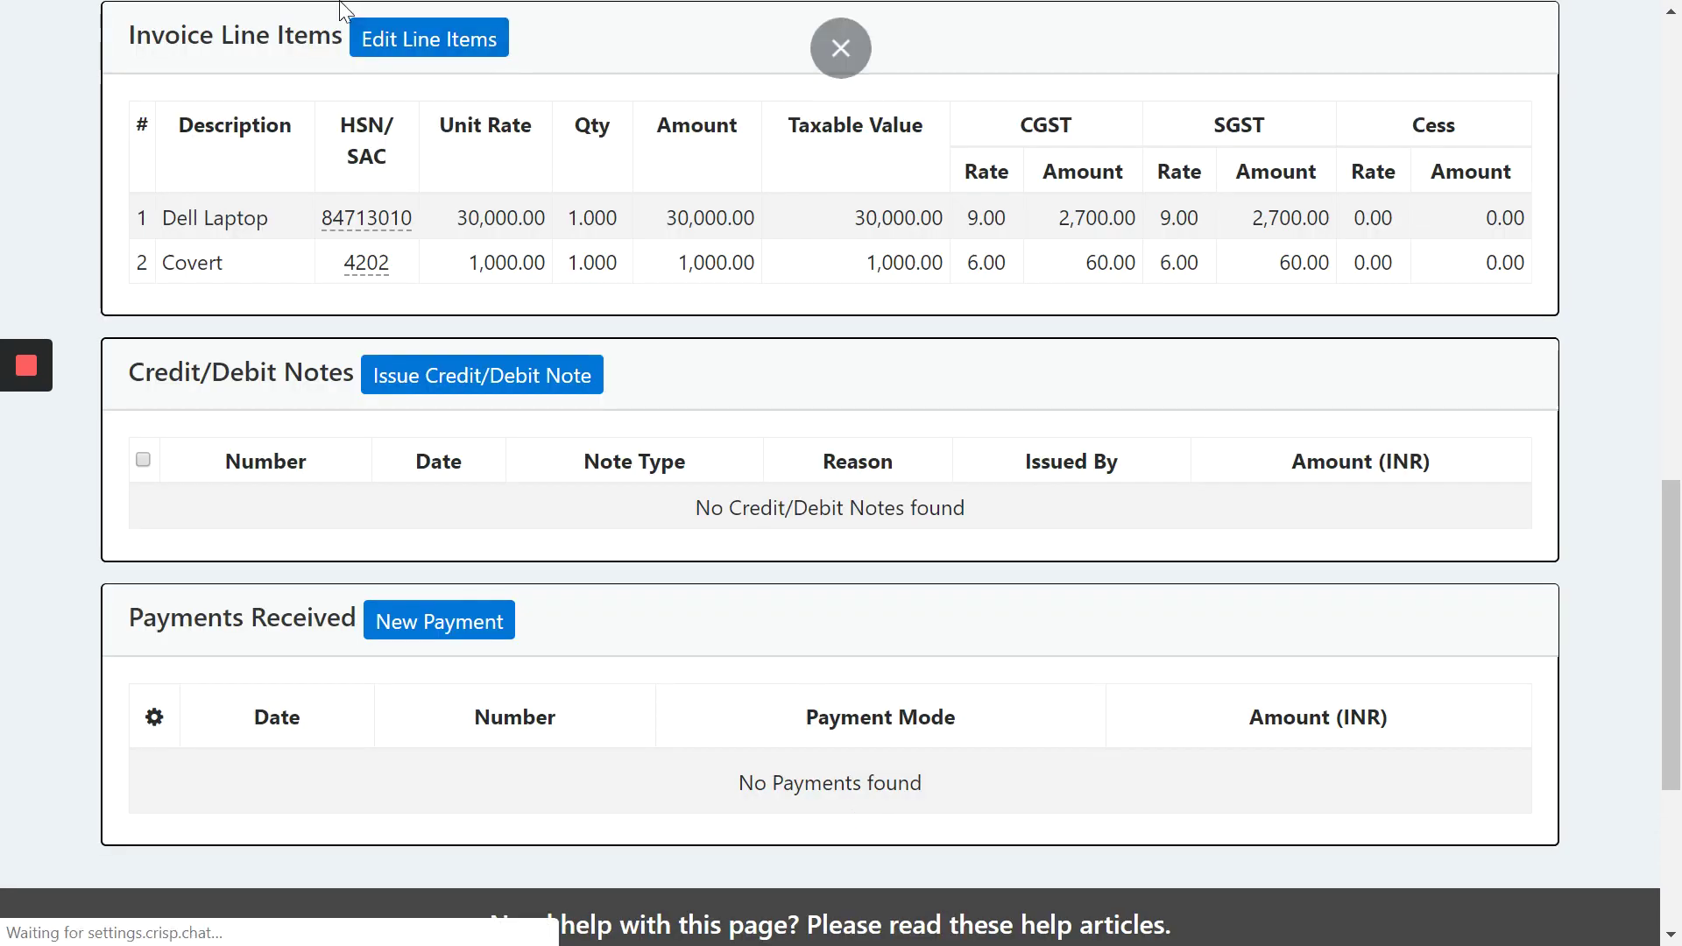
# - Review invoice 18-19/KA/1's INR 36,520.00 total in its PDF preview
pyautogui.scroll(3, 810, 473)
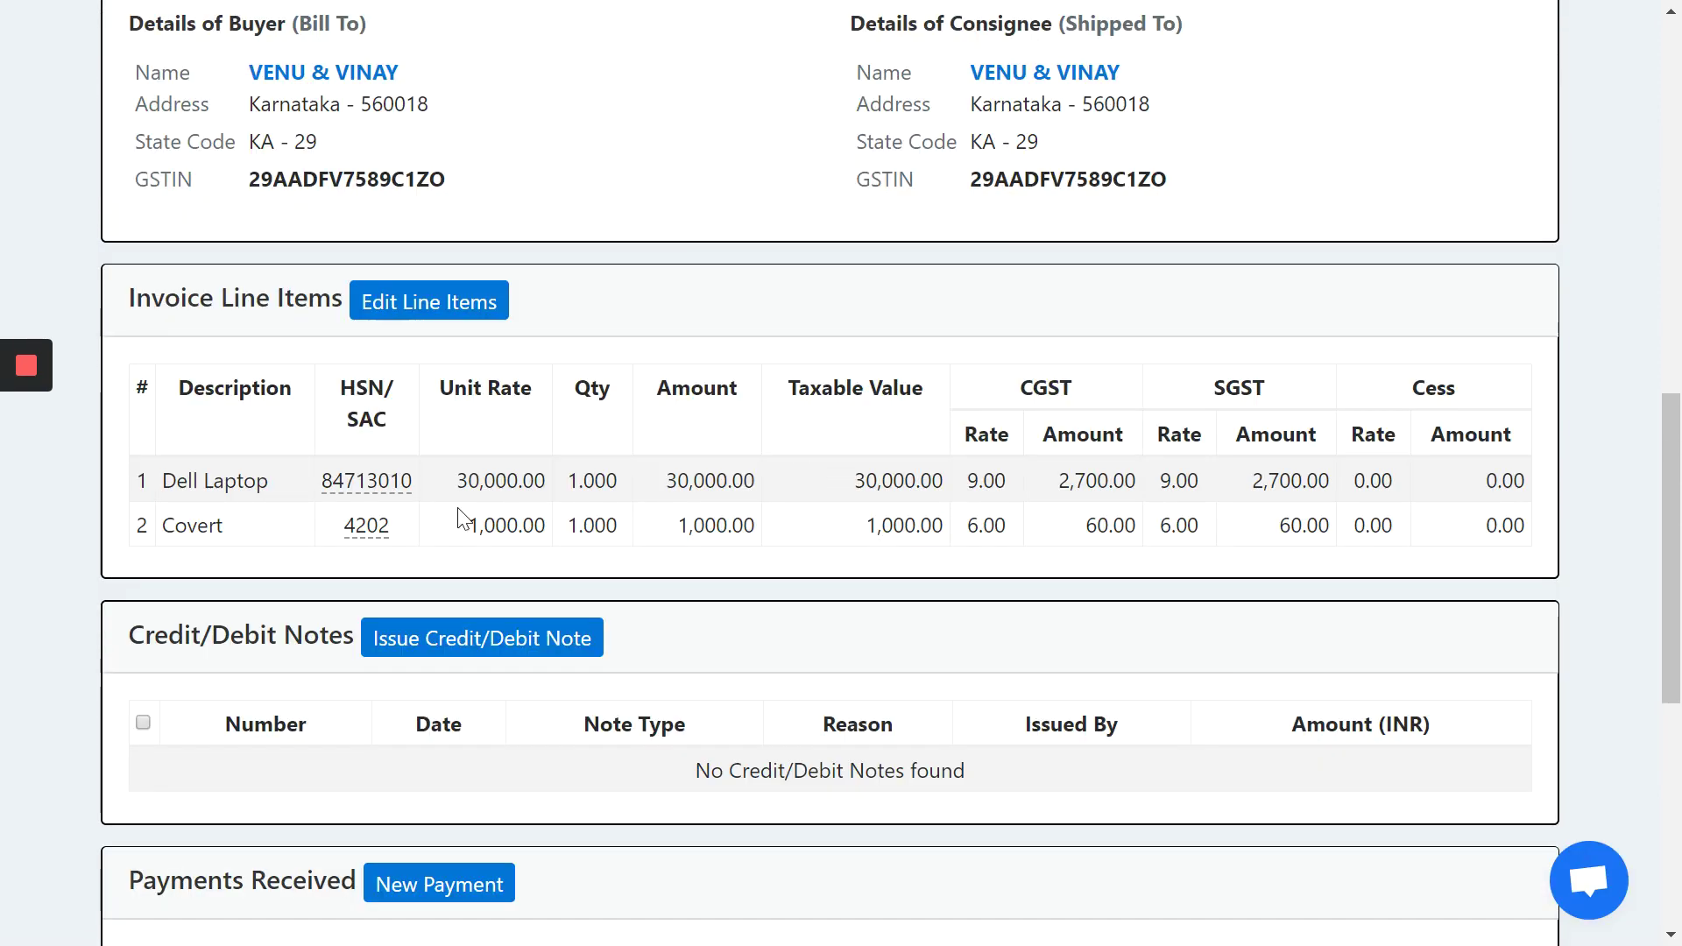
pyautogui.scroll(3, 793, 430)
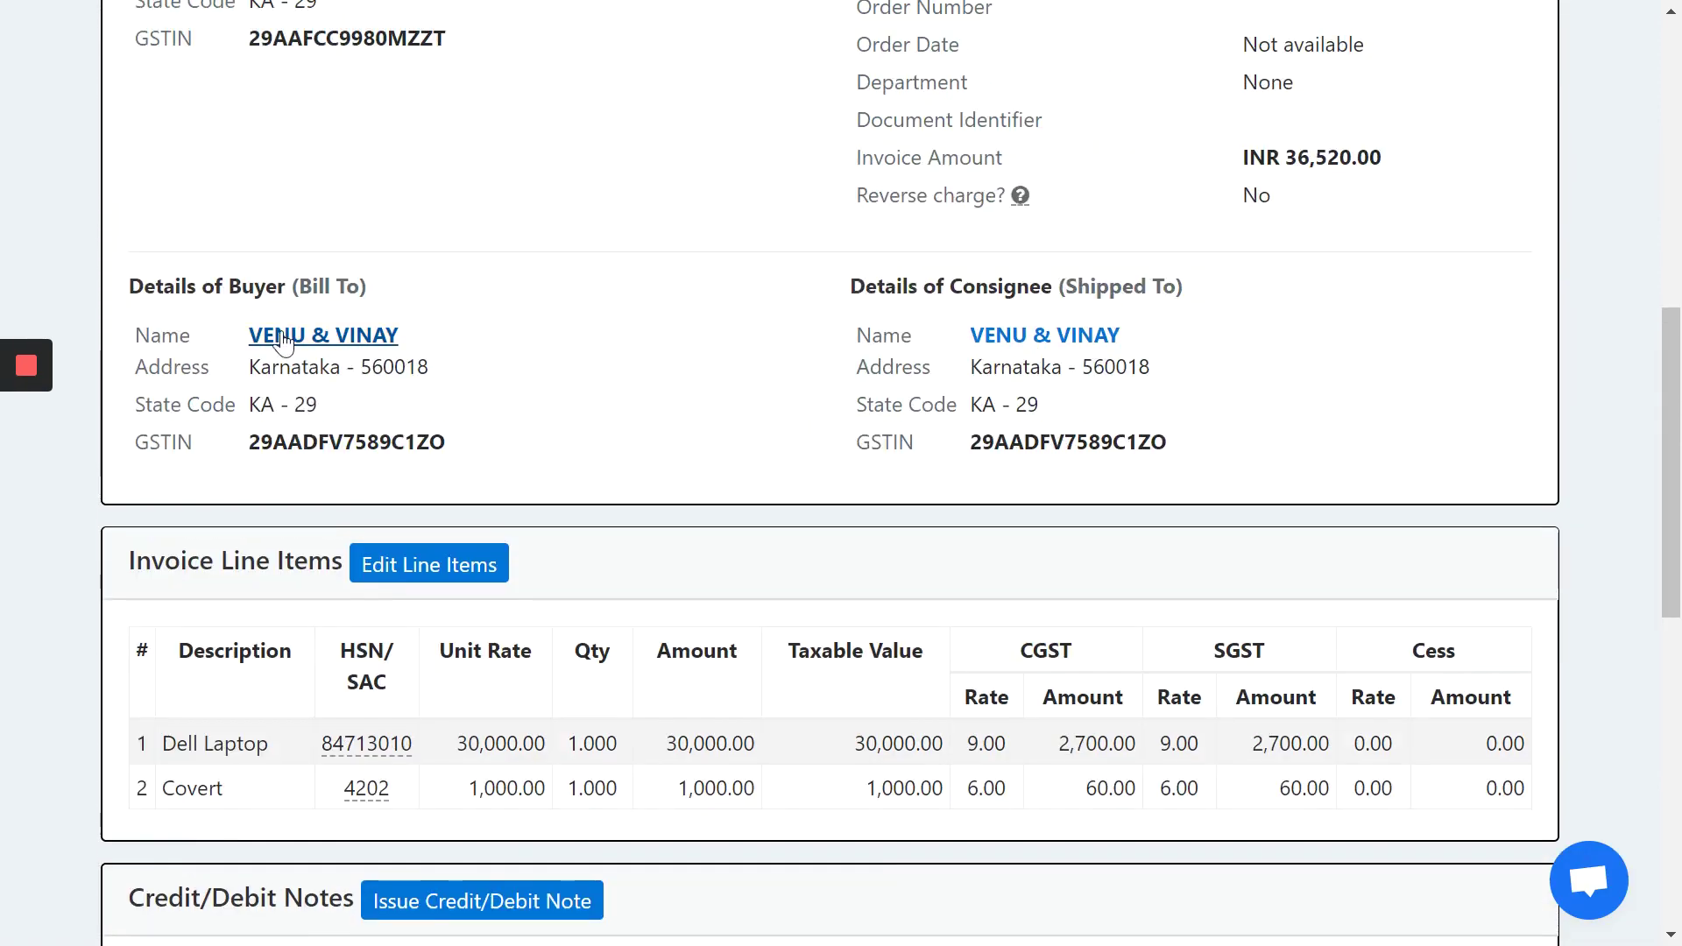
pyautogui.scroll(5, 992, 401)
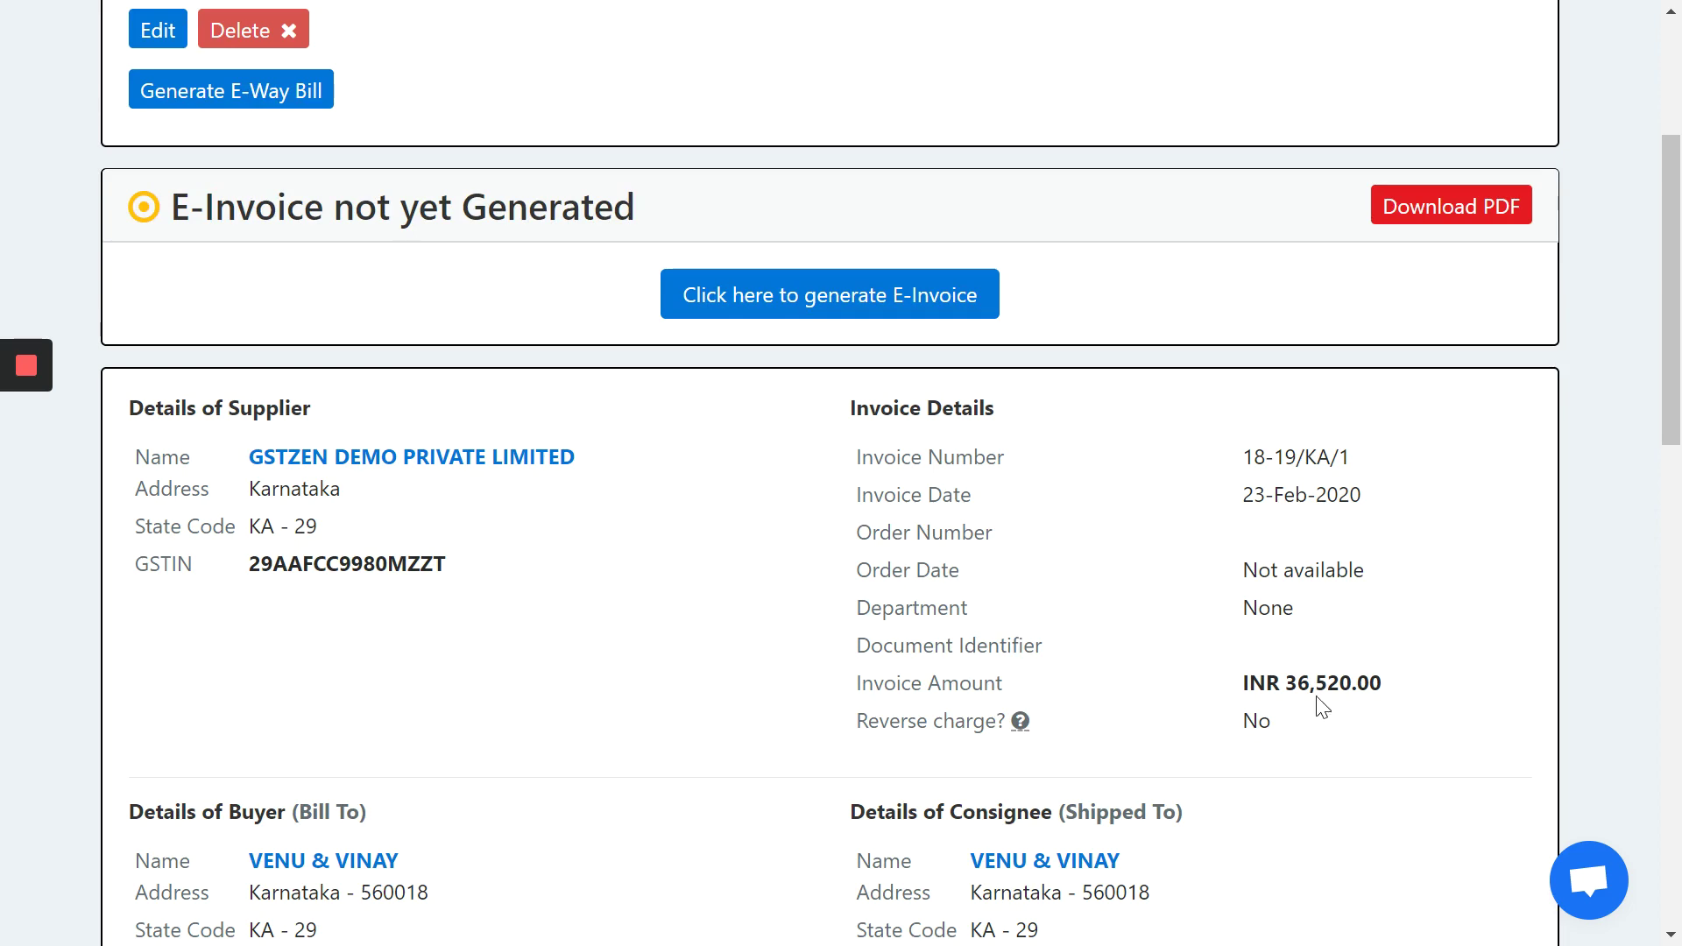
pyautogui.scroll(4, 1032, 590)
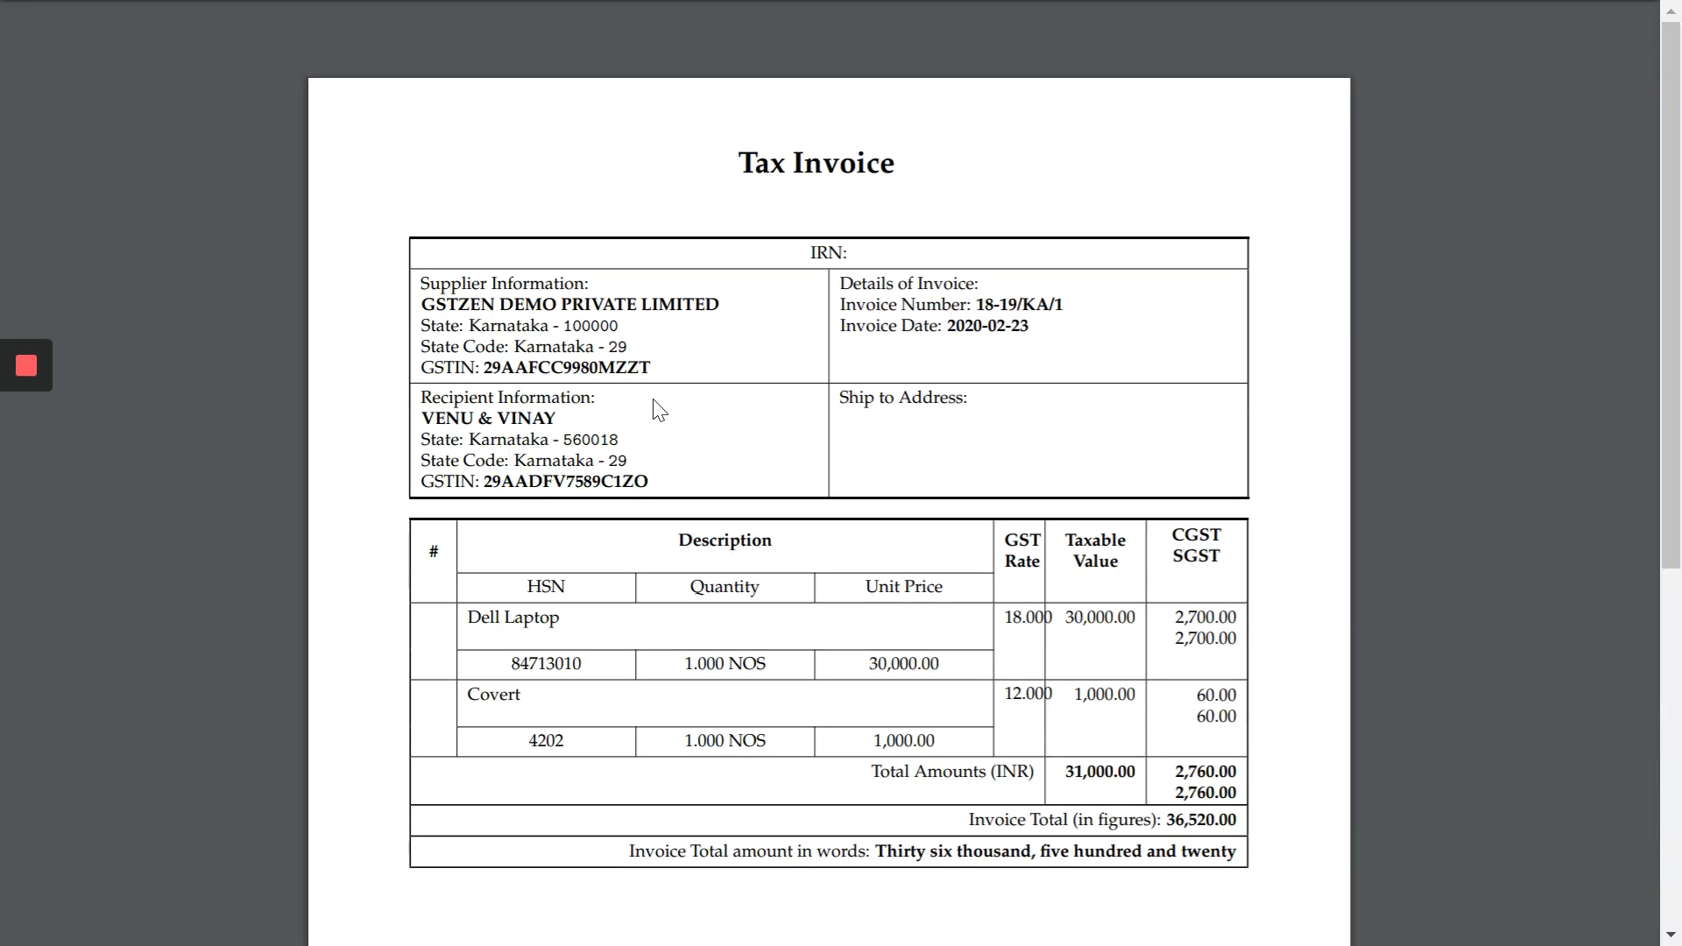
pyautogui.hotkey('alt', 'Left')
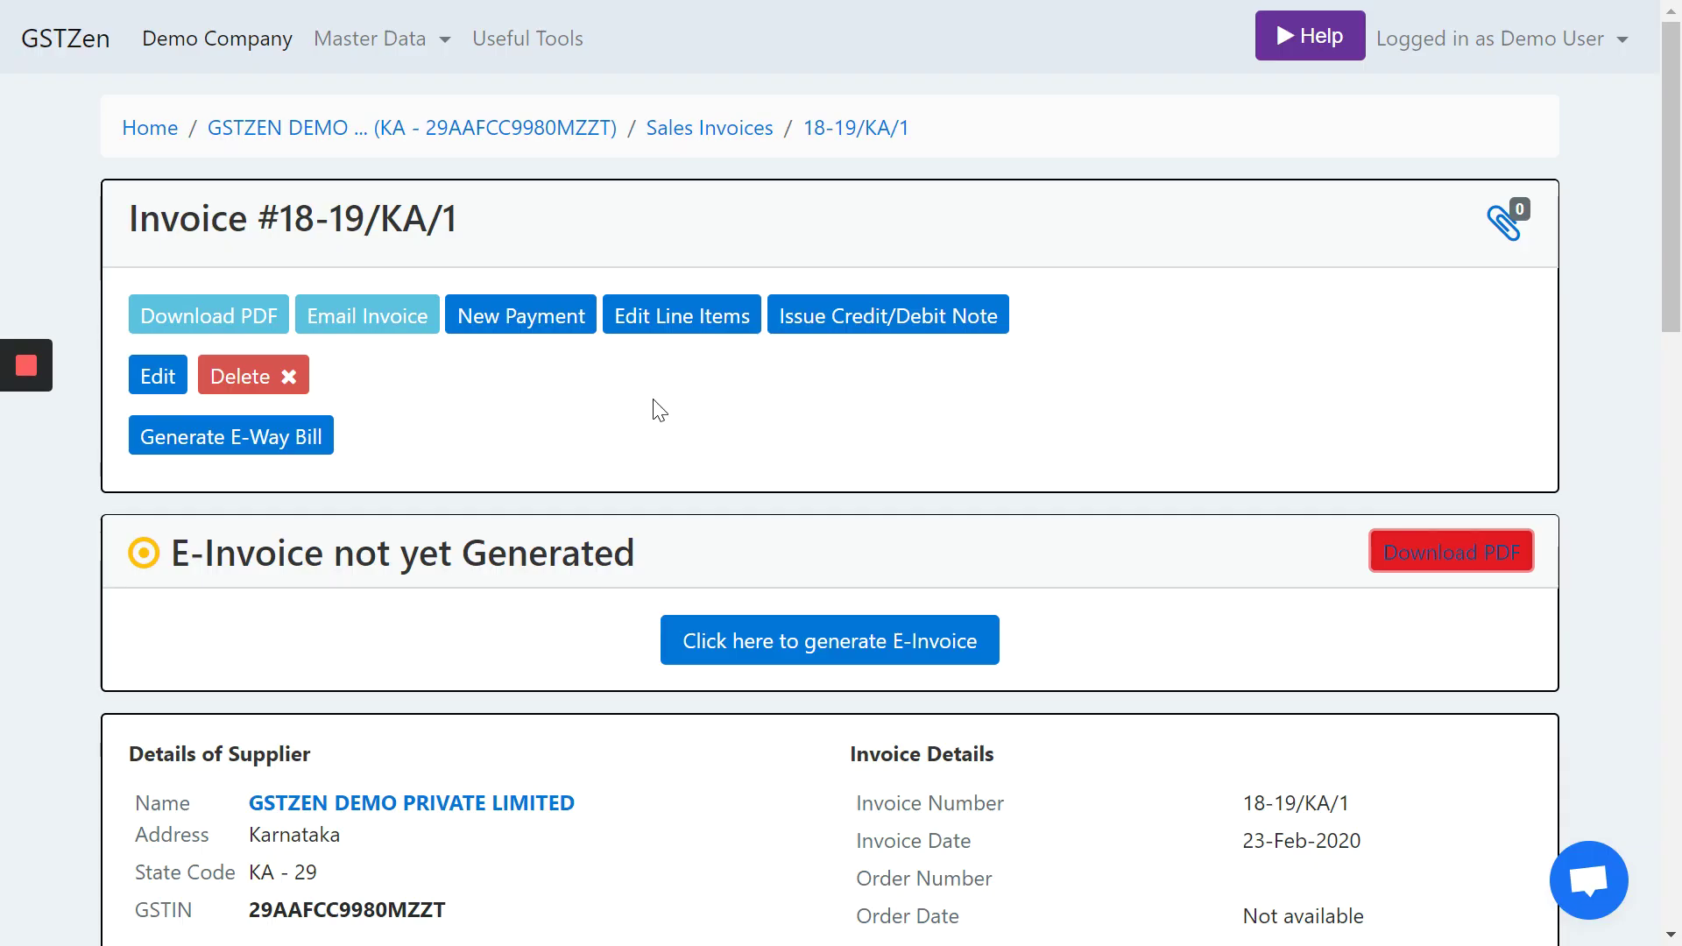
pyautogui.scroll(-1, 659, 410)
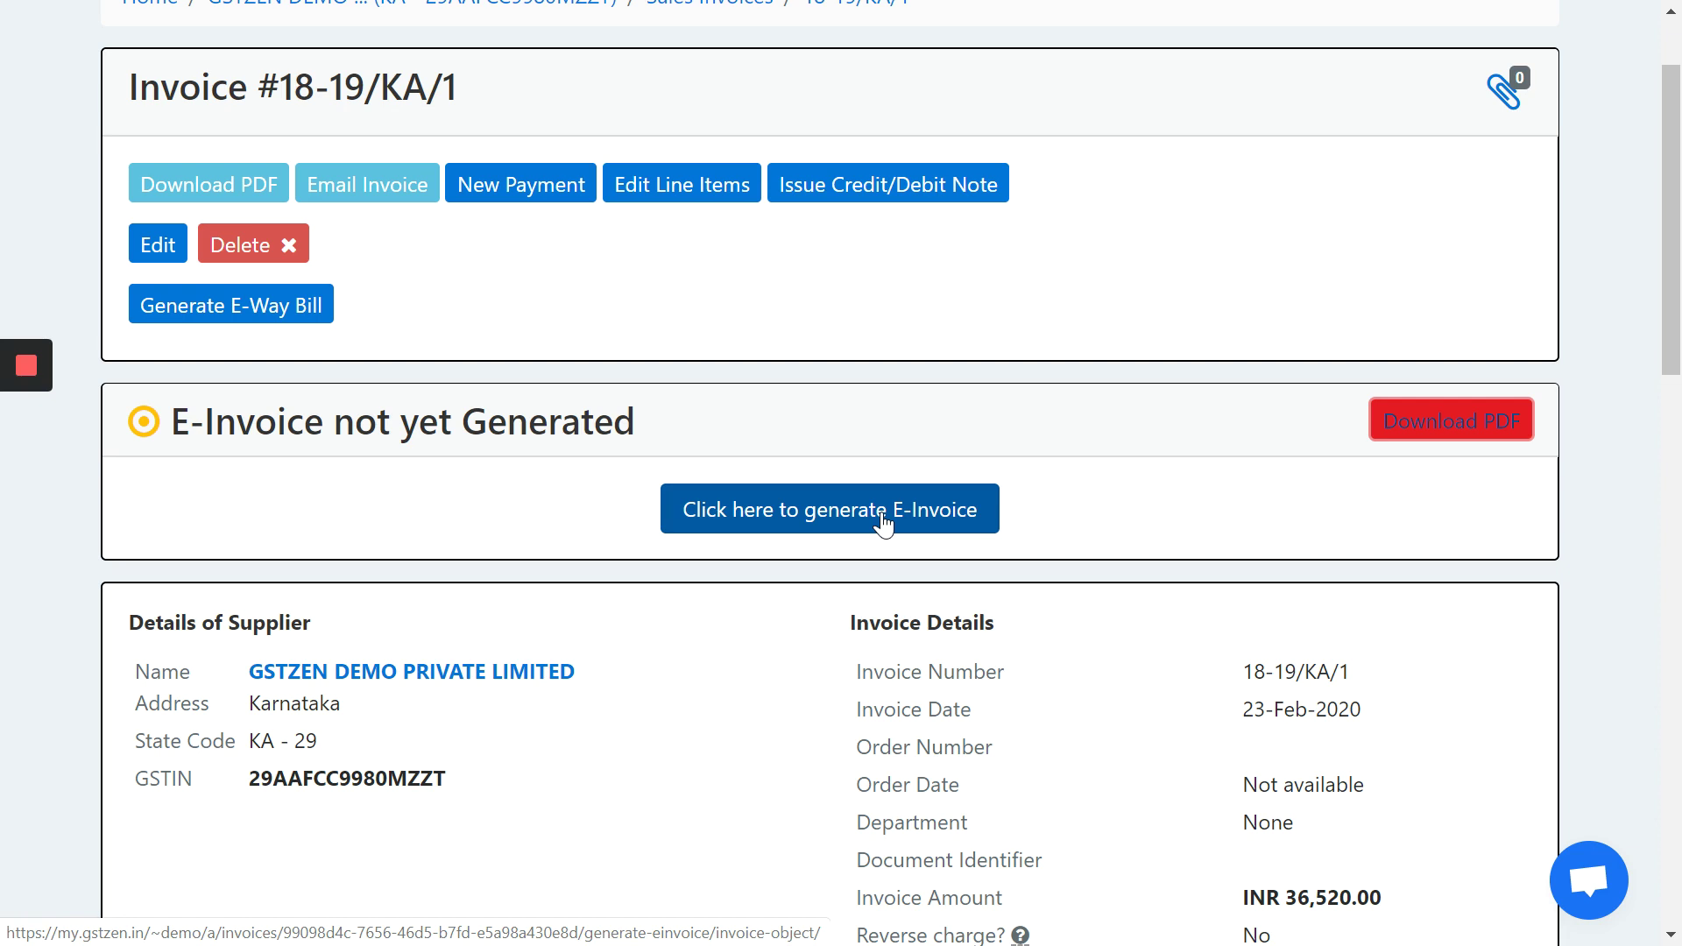
# - Start e-invoice generation and log in to the E-Invoice API portal with the client ID and secret key
pyautogui.click(882, 520)
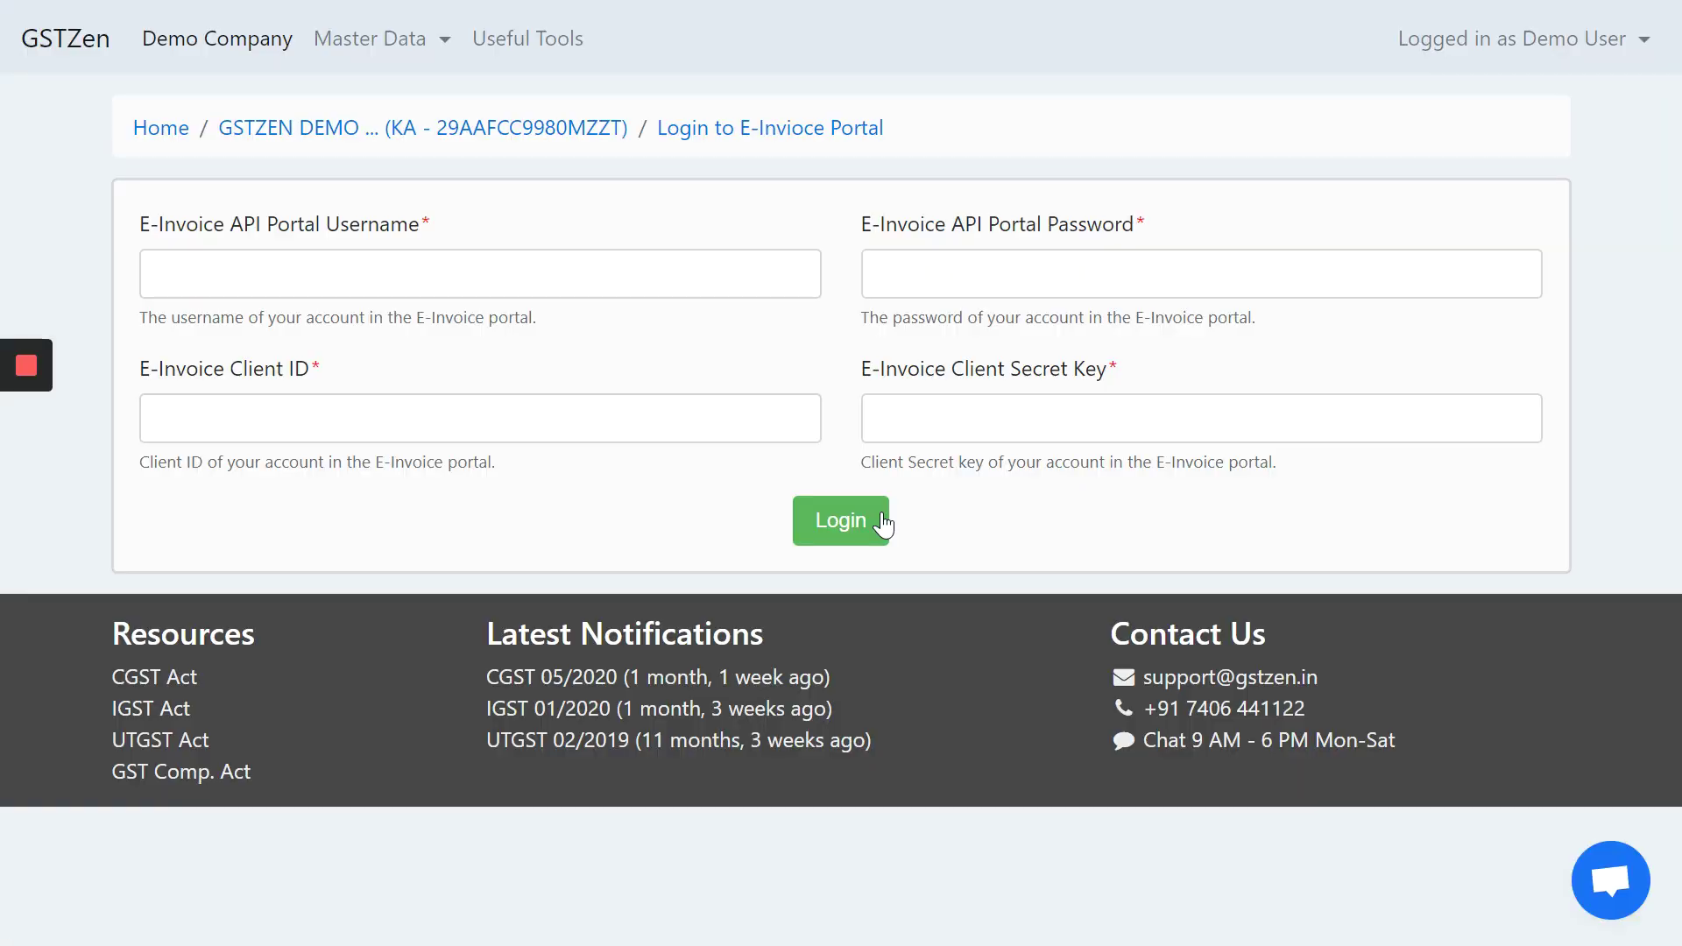
pyautogui.click(465, 283)
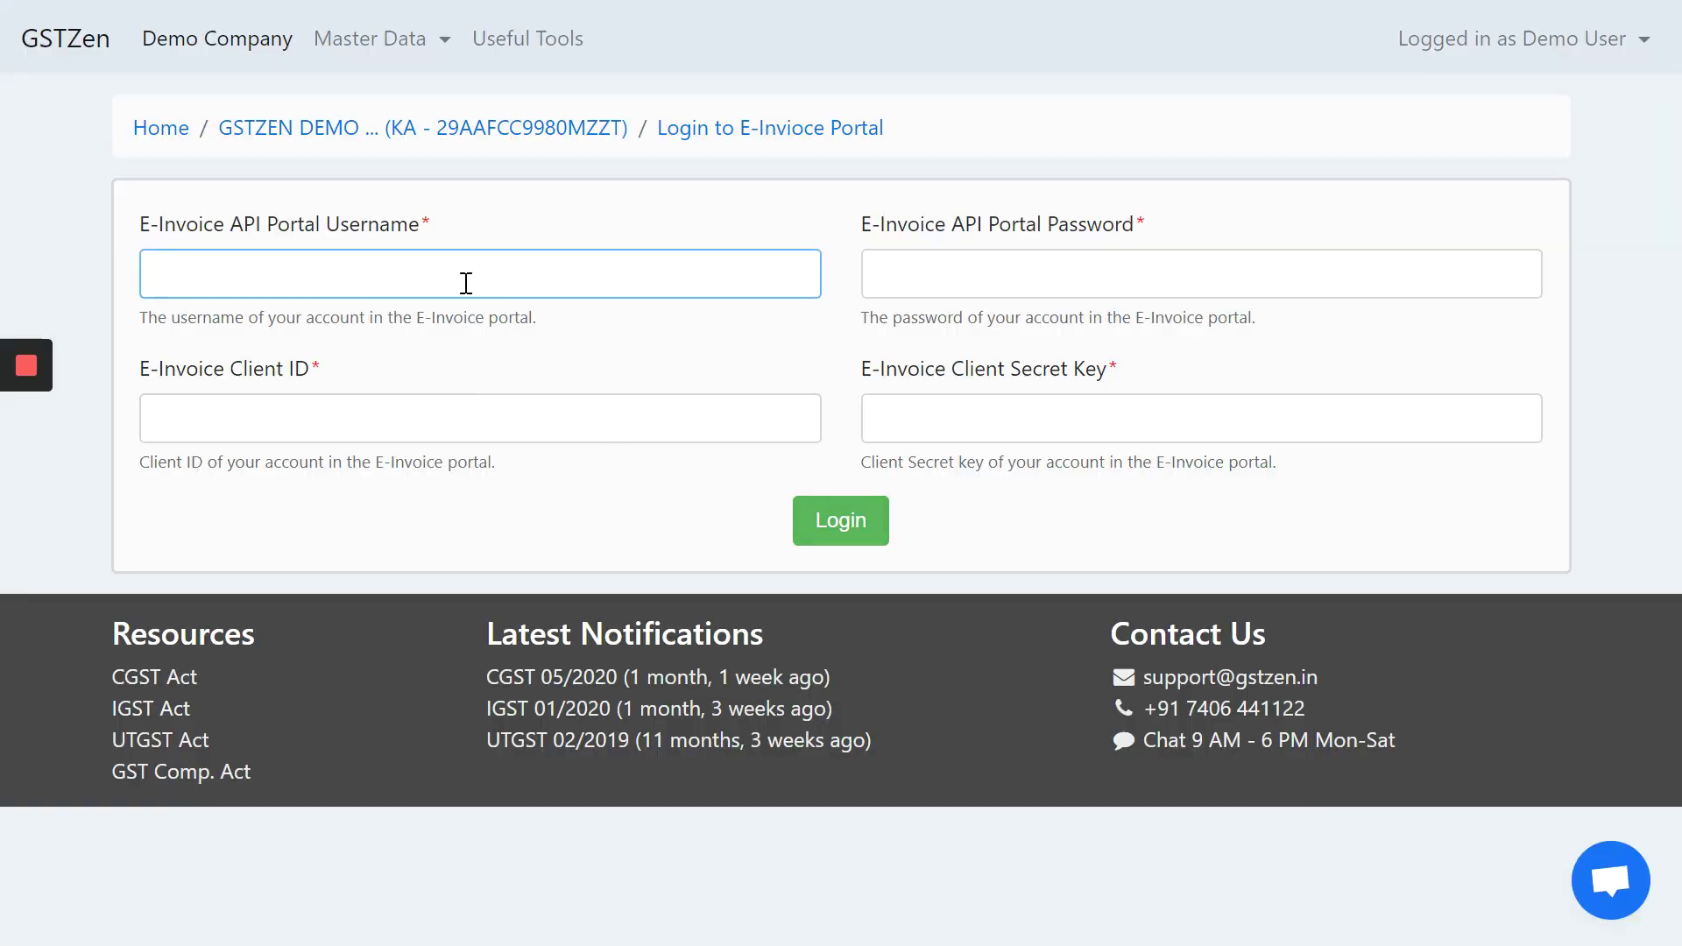
pyautogui.write('GSTZEN_KA')
pyautogui.press('Tab')
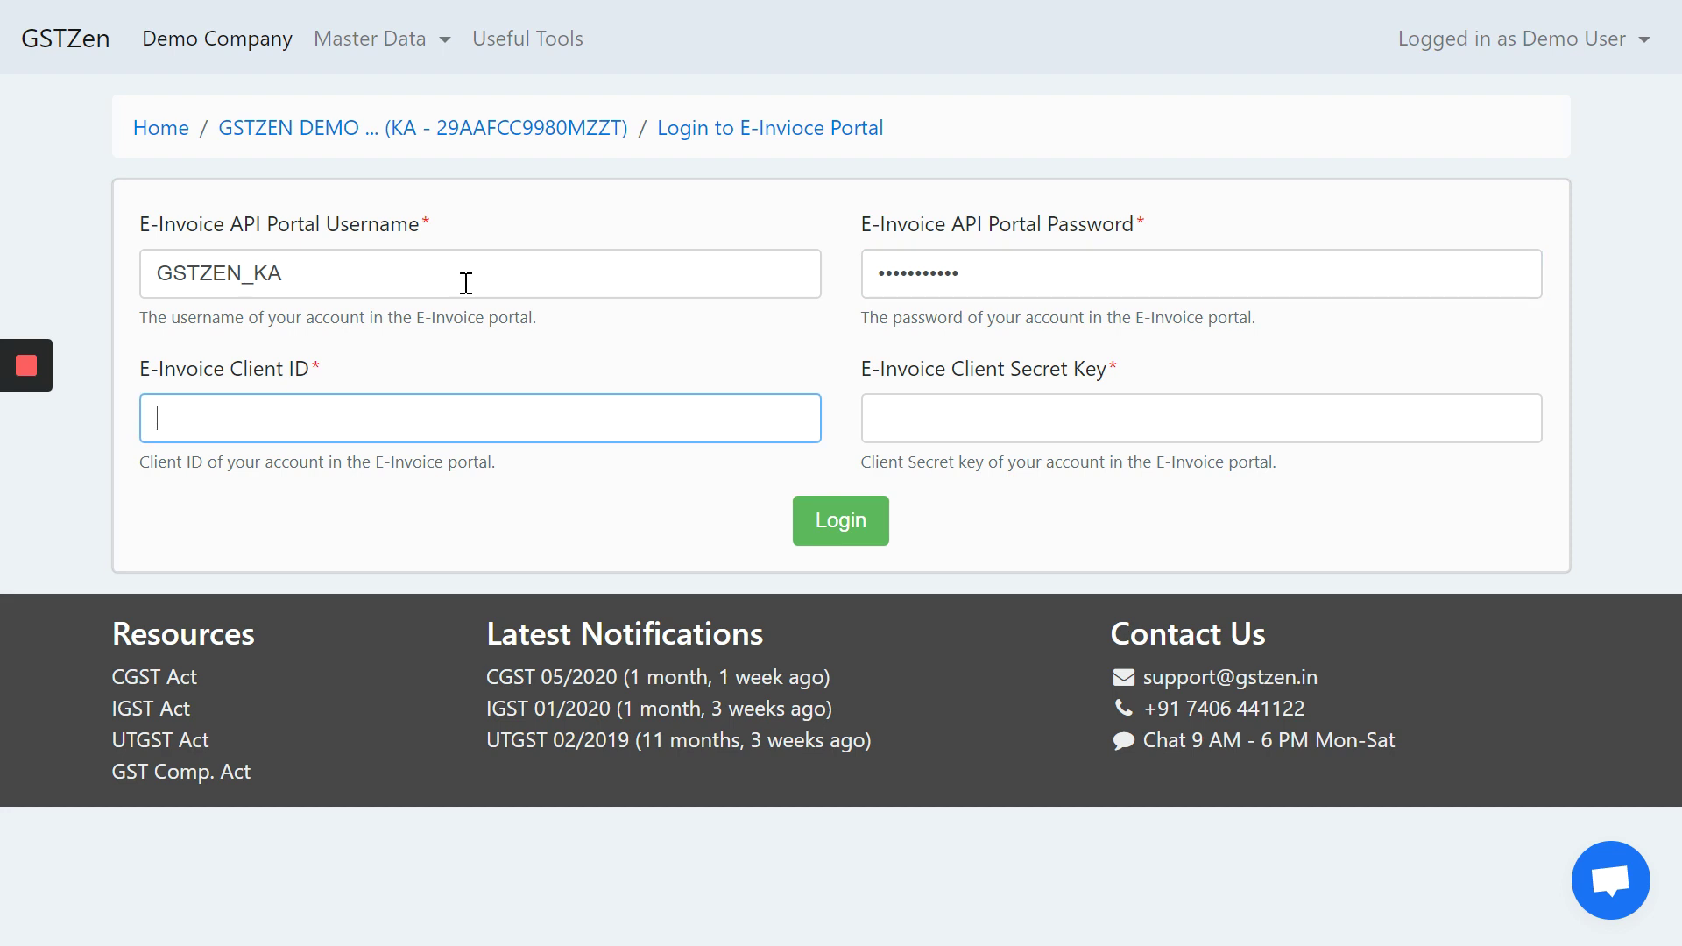
pyautogui.write('AAFCC29TXPBIEL')
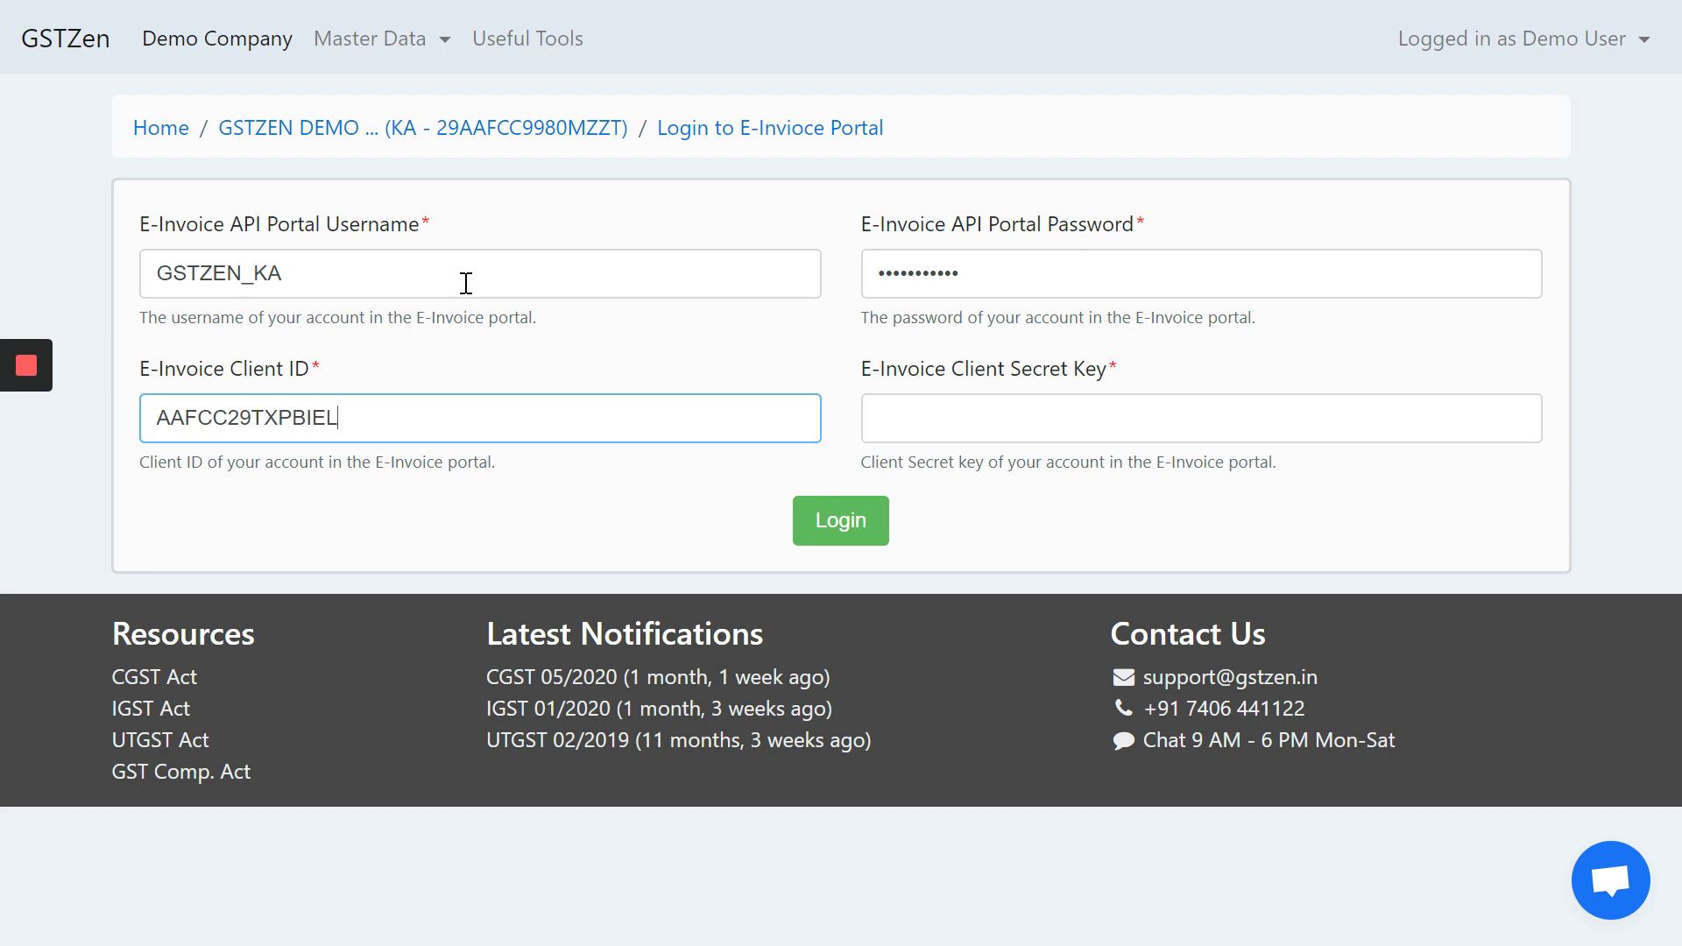
pyautogui.press('Tab')
pyautogui.write('1')
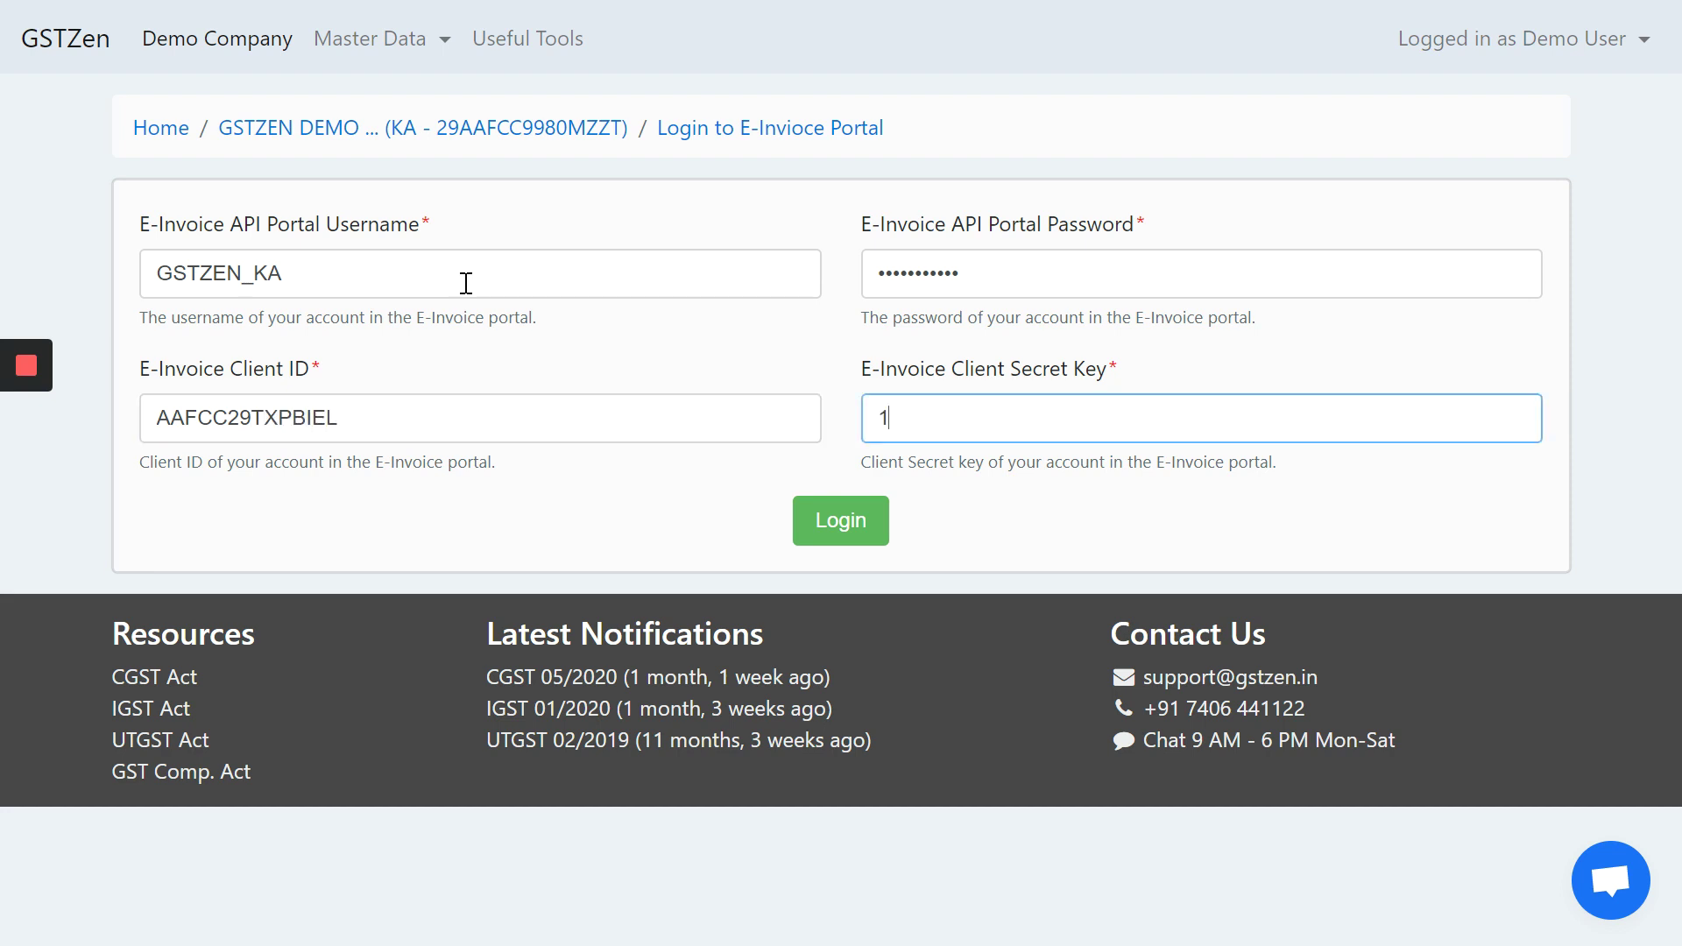
pyautogui.write('23451234512345')
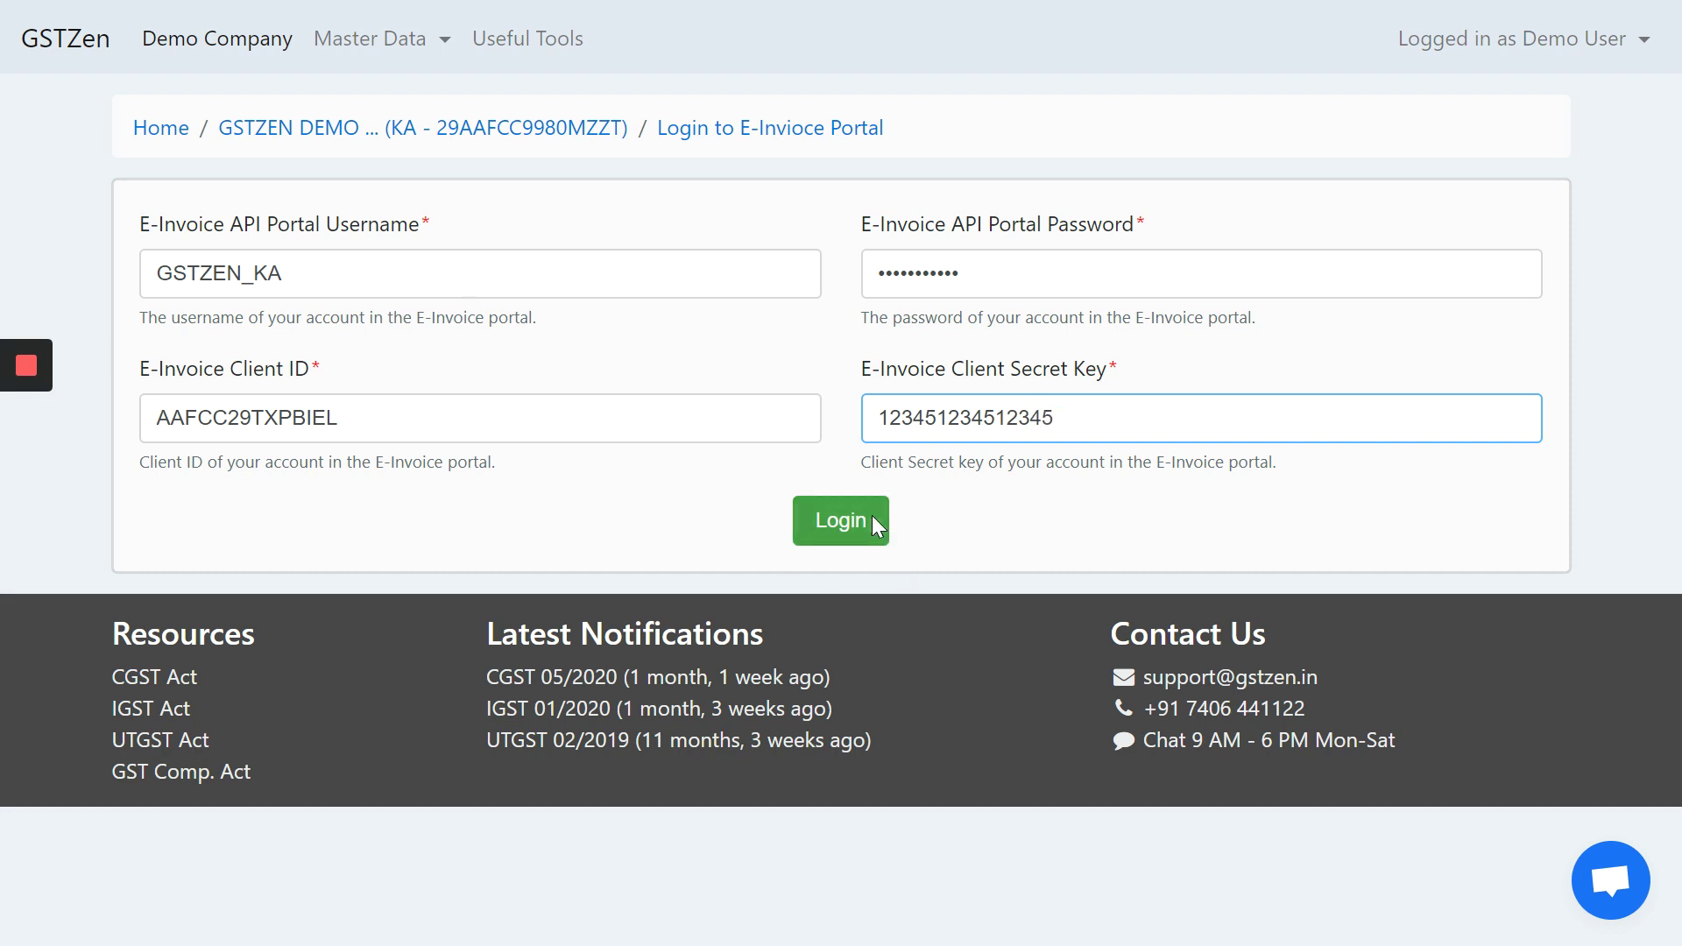
pyautogui.click(850, 517)
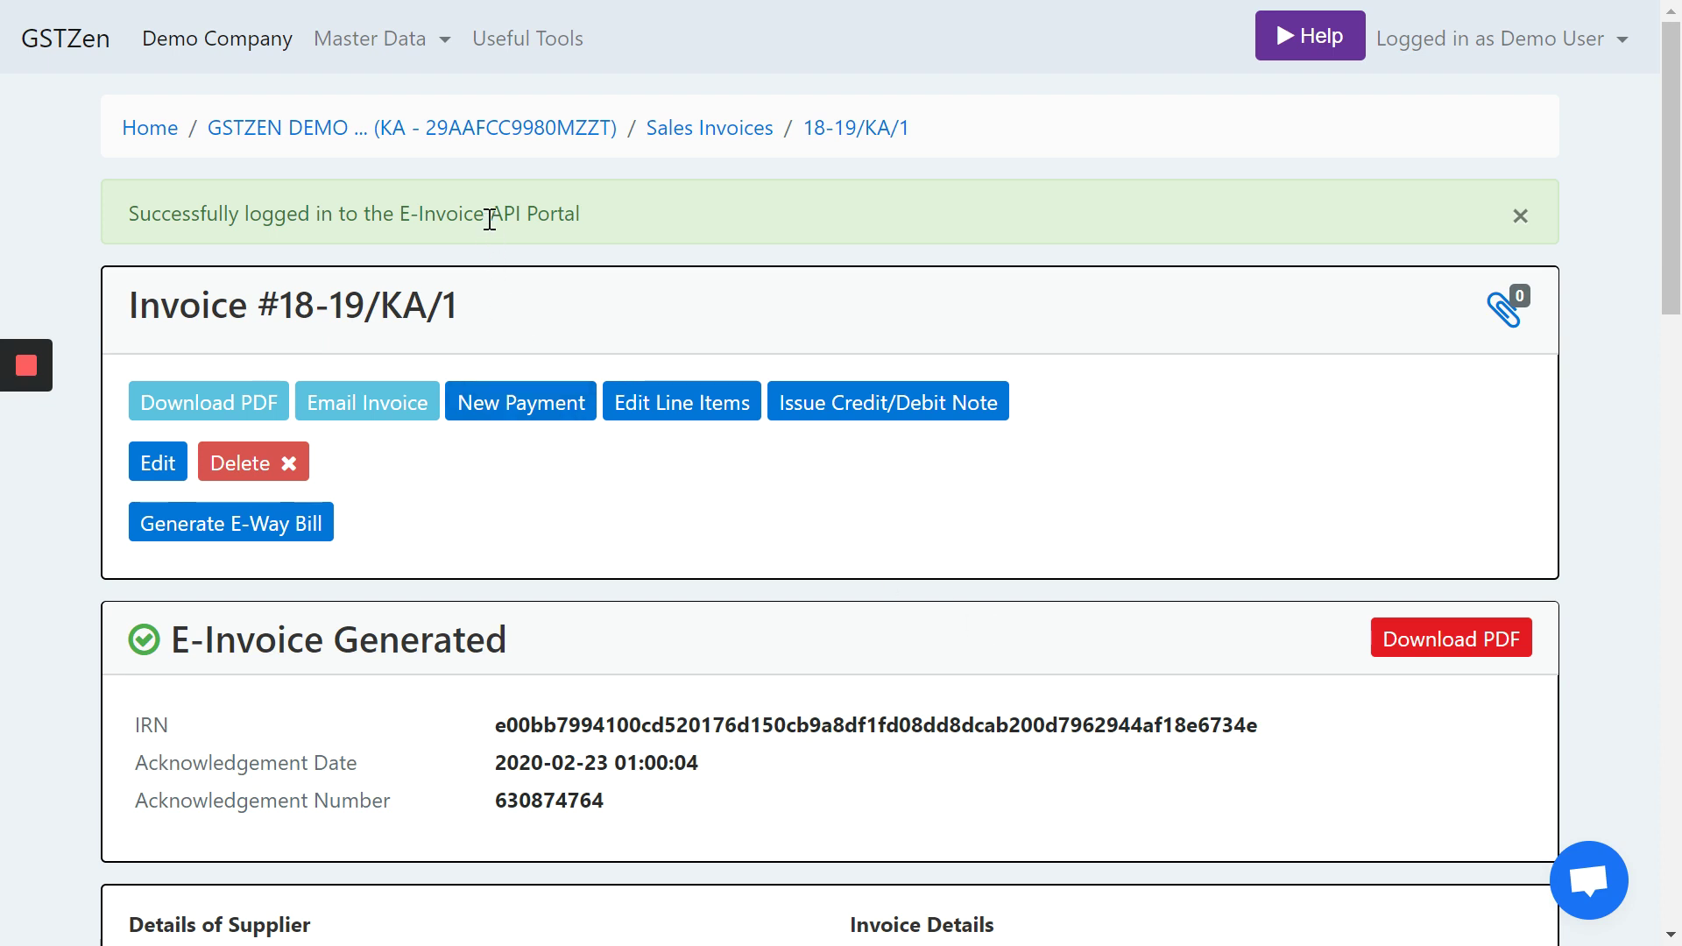
# - Review the e-invoice PDF with its IRN, QR code and 36,520.00 total, then close it
pyautogui.scroll(-3, 488, 218)
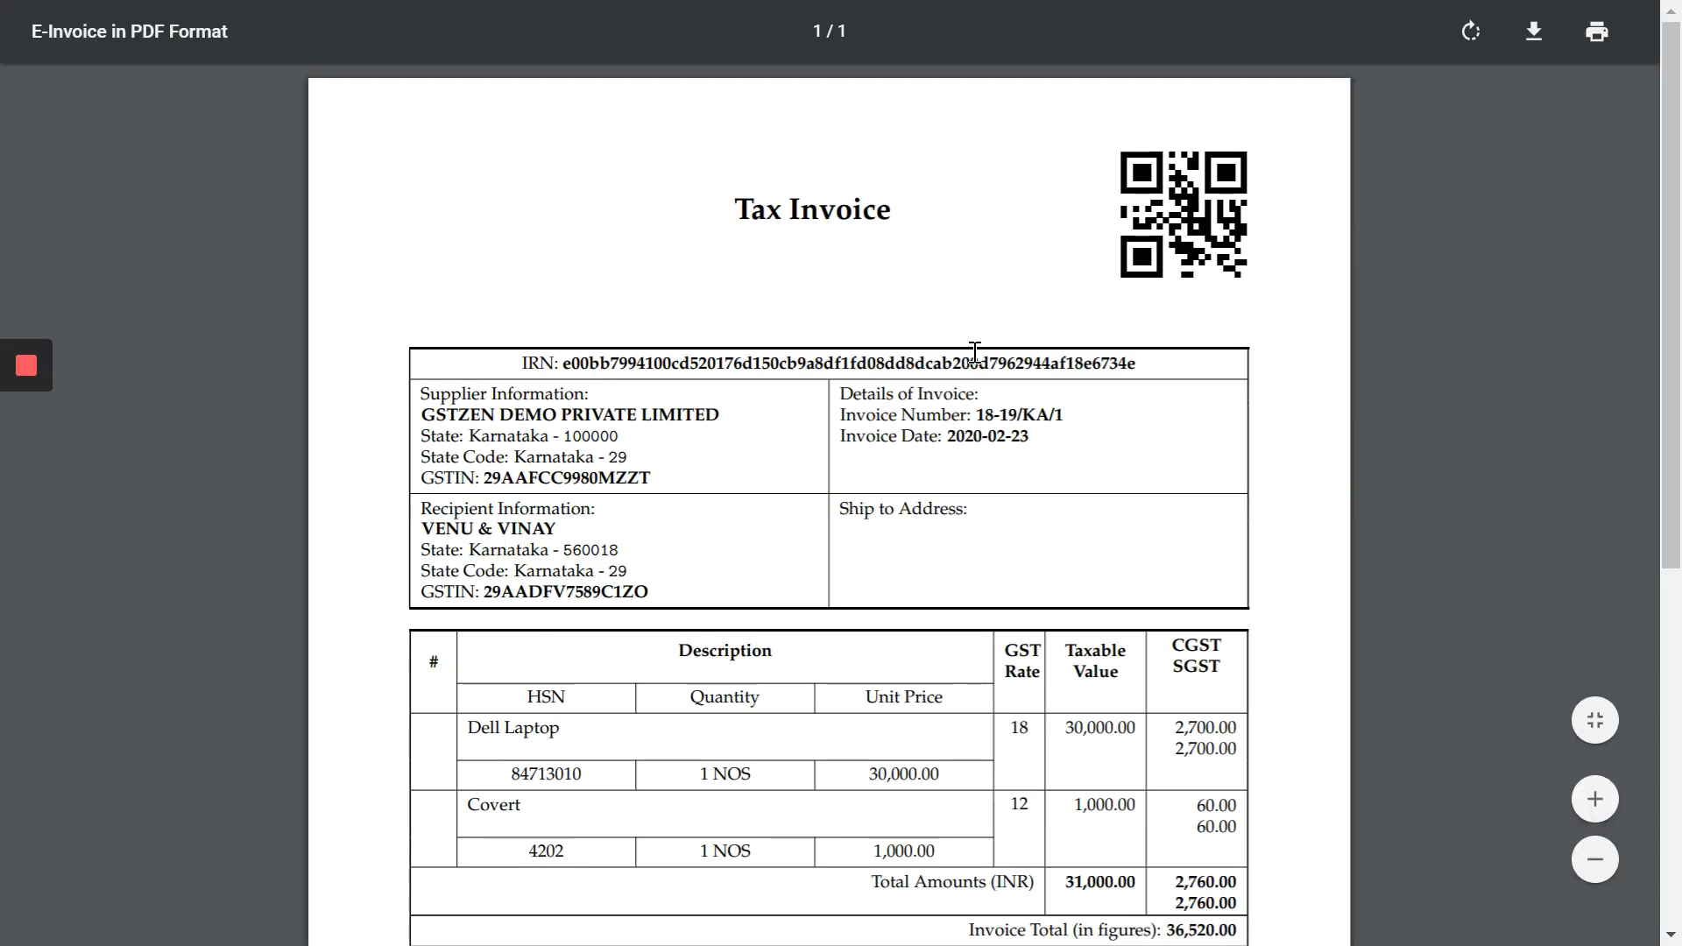
pyautogui.scroll(-7, 978, 449)
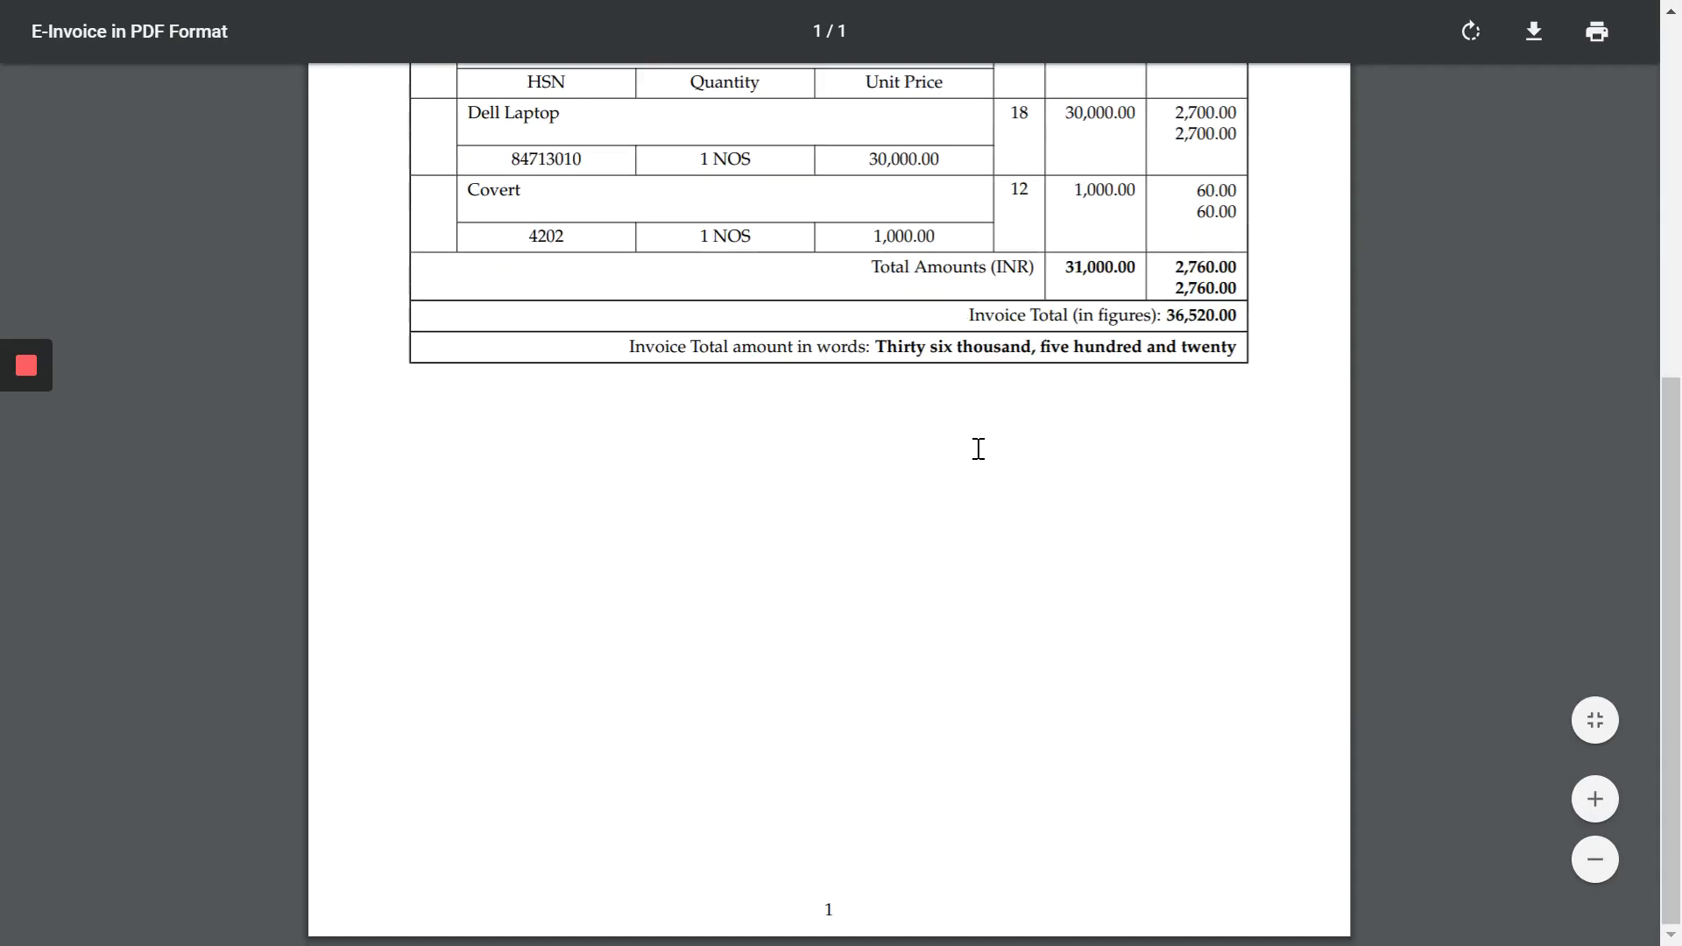
pyautogui.scroll(6, 978, 449)
pyautogui.hotkey('ctrl', 'w')
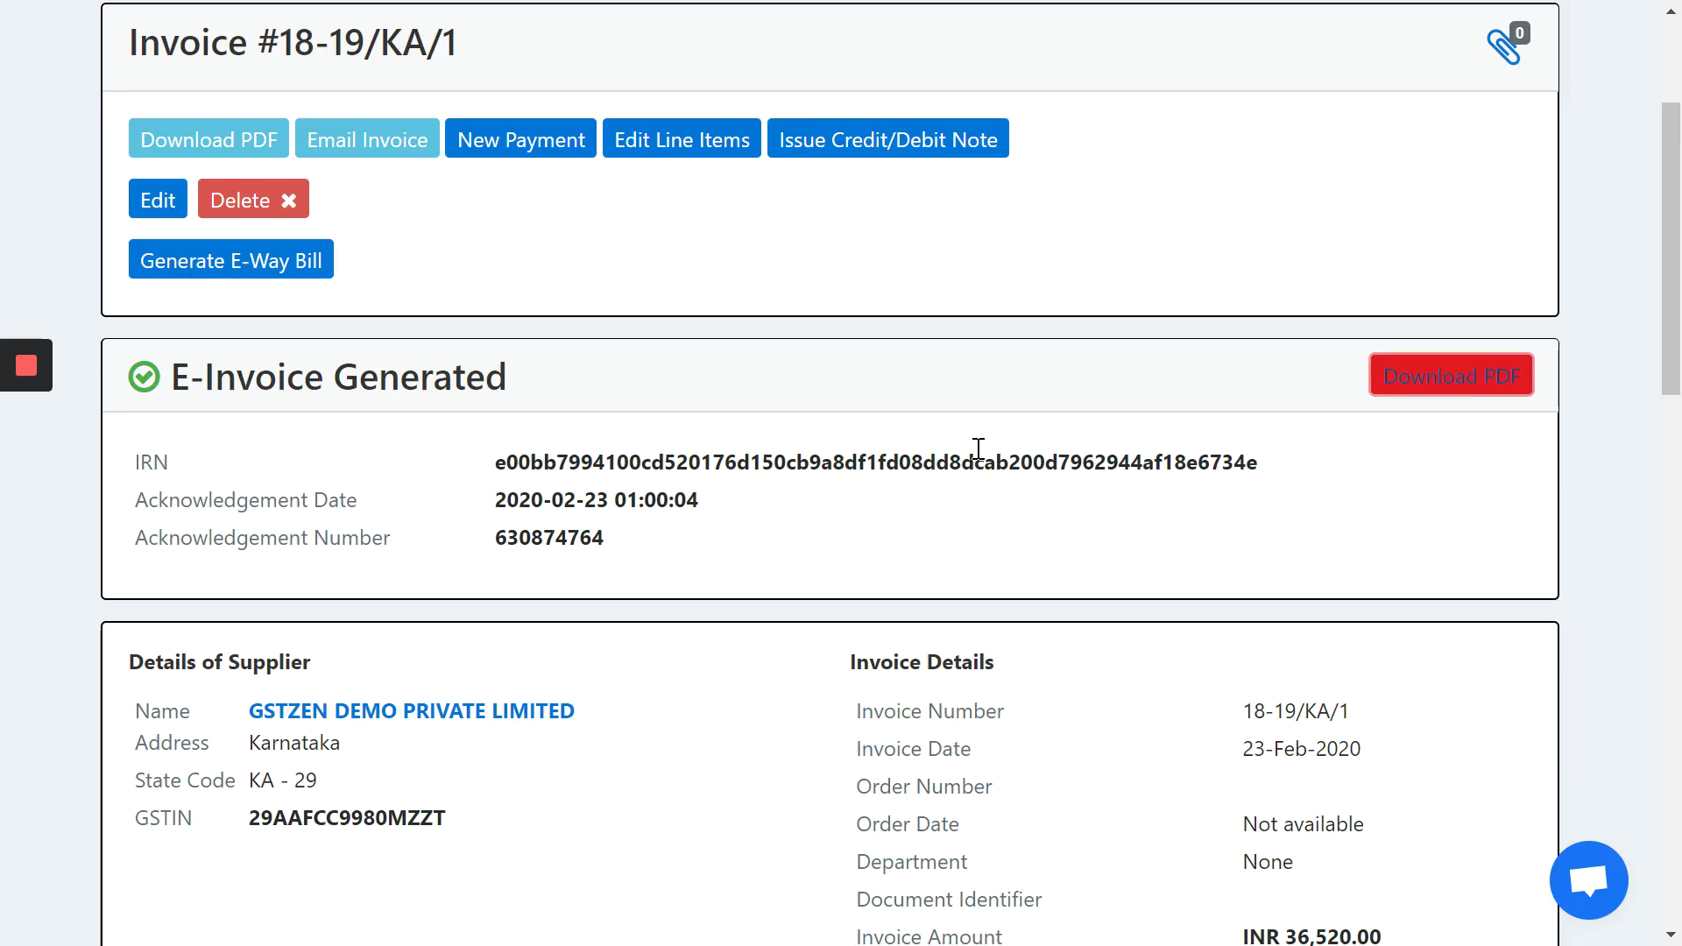
pyautogui.scroll(3, 978, 450)
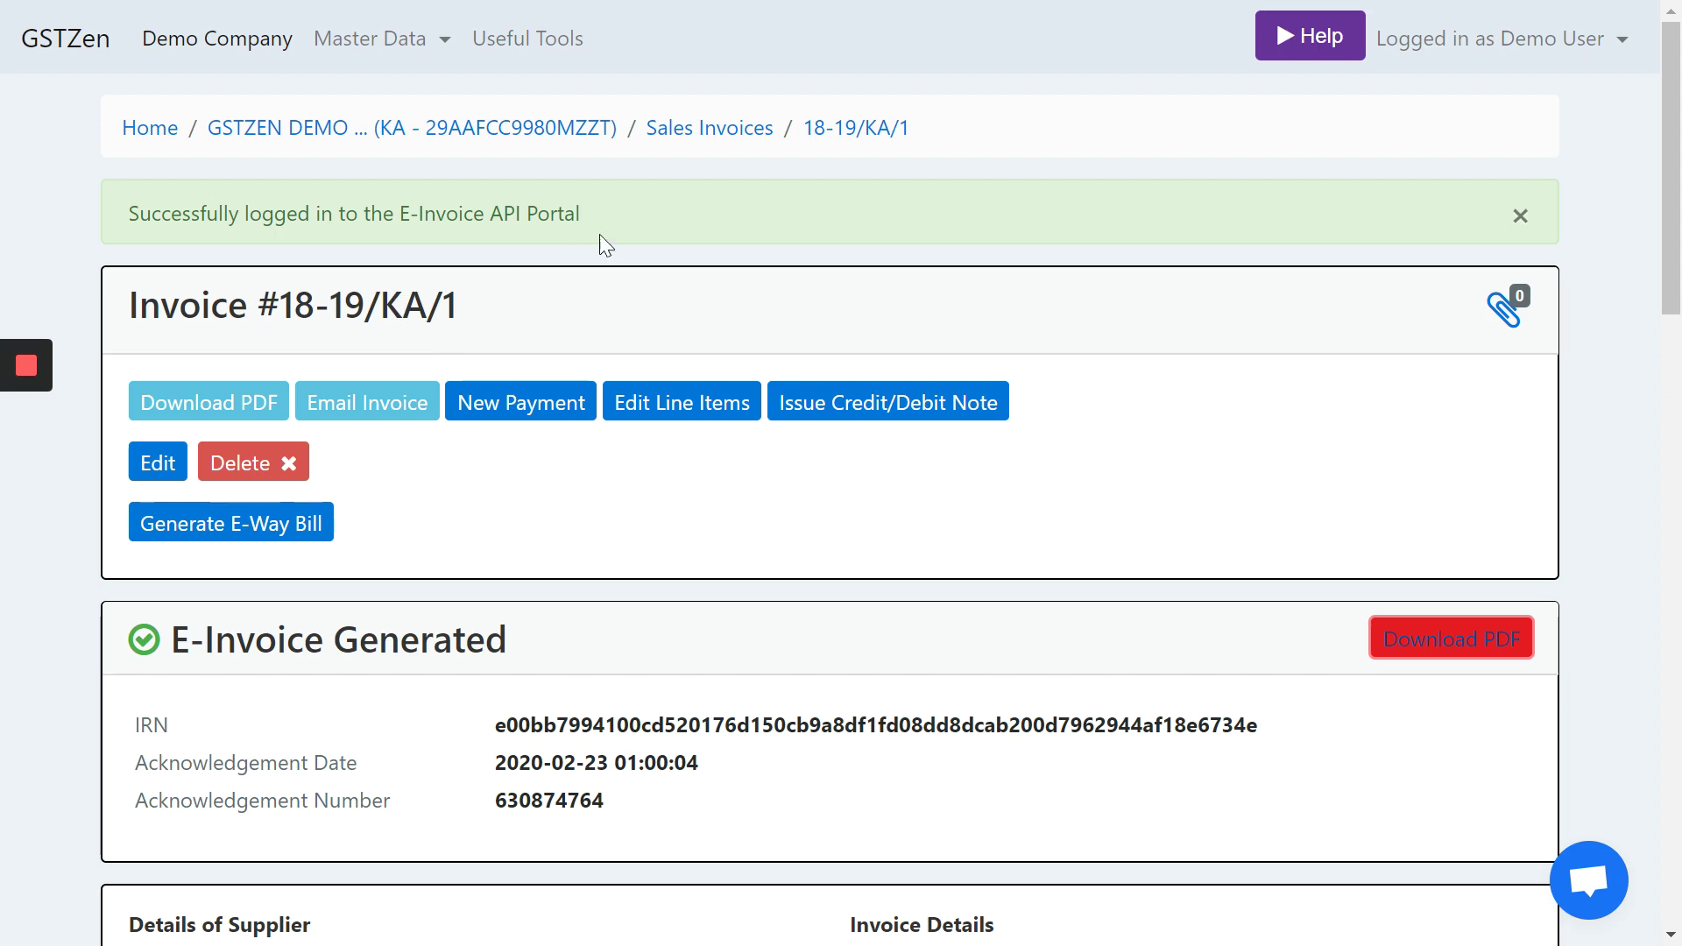
# - Start a new B2B sales invoice from the sales invoices list
pyautogui.click(720, 130)
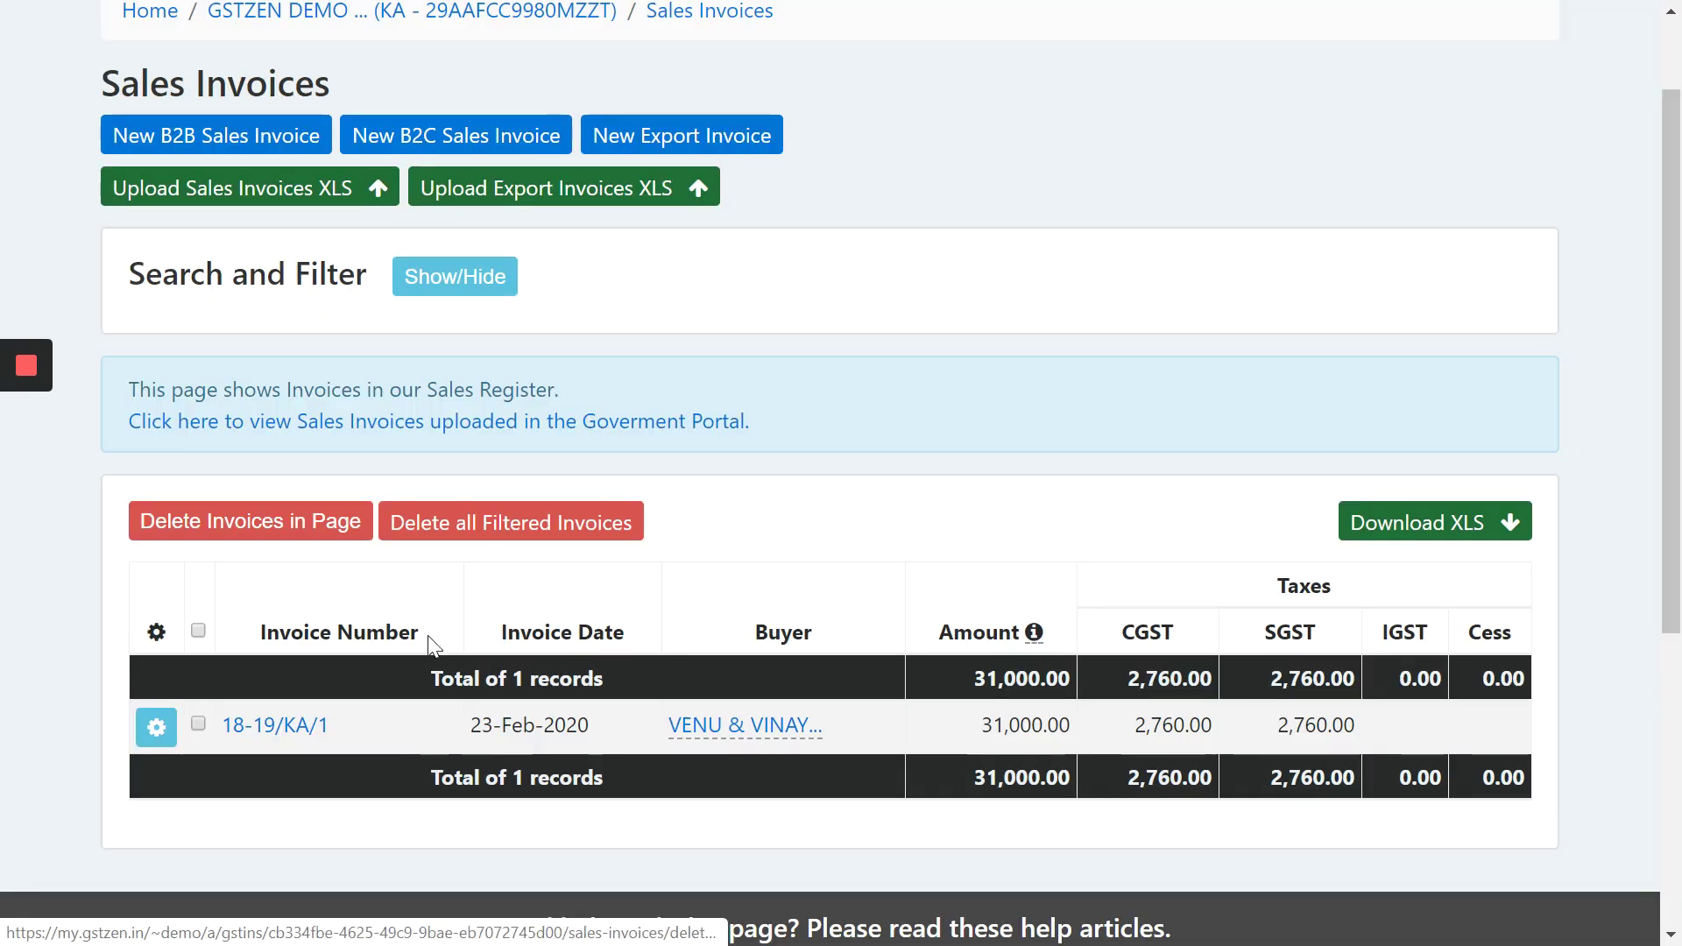
pyautogui.click(236, 139)
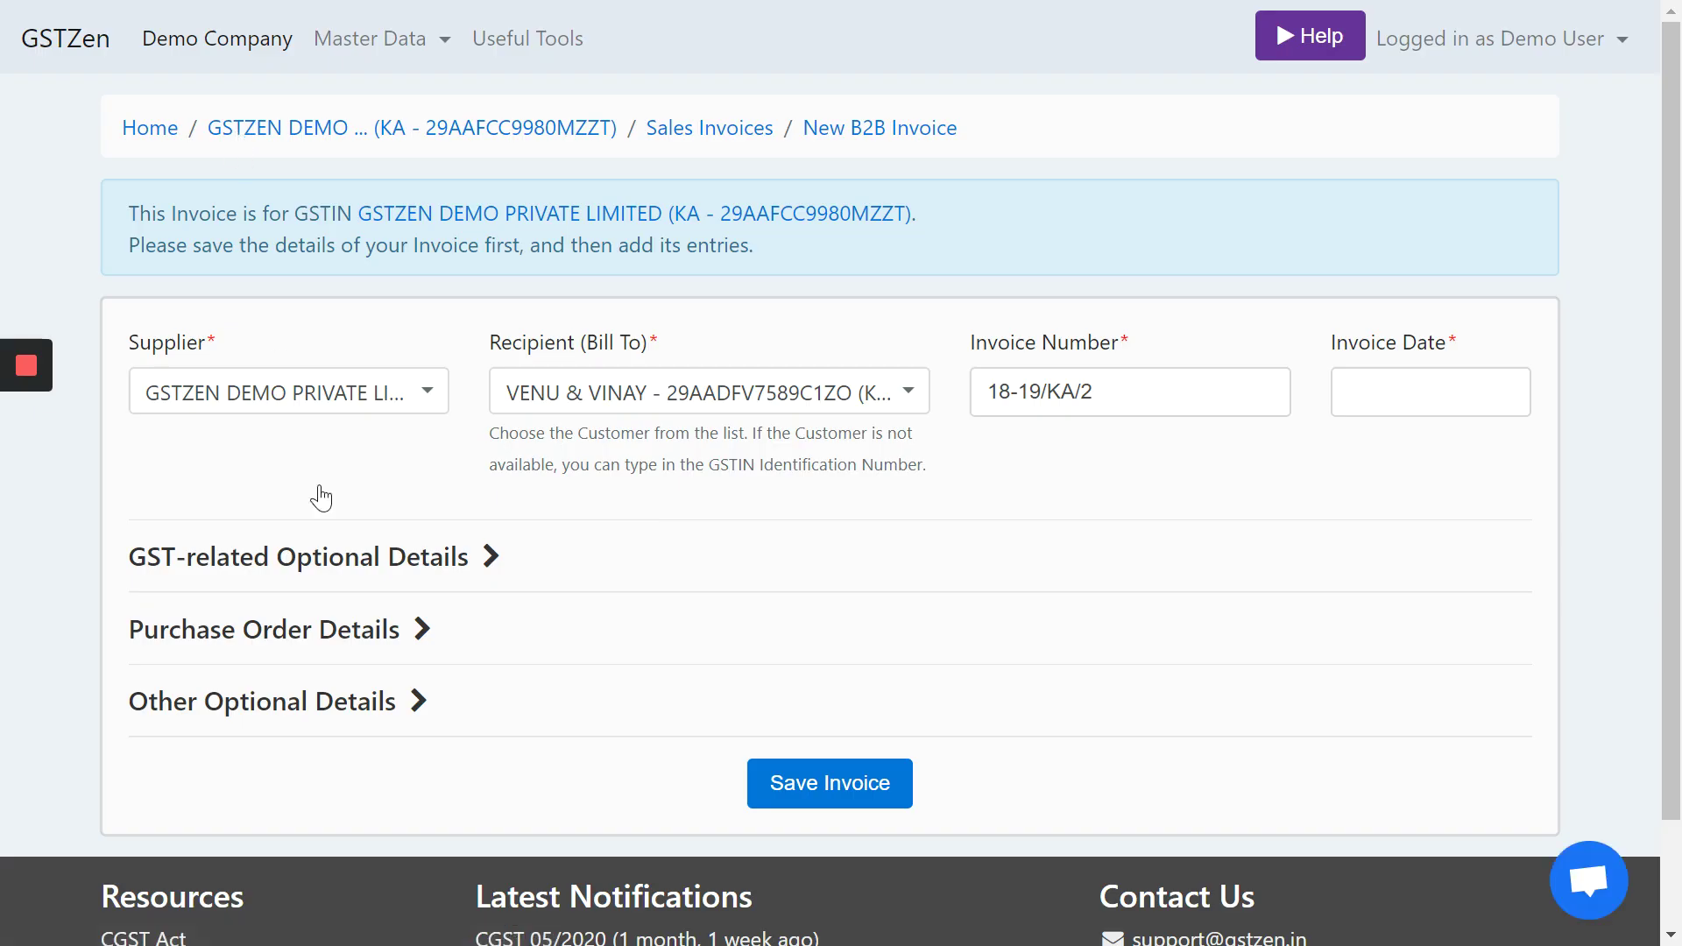
pyautogui.click(1140, 396)
pyautogui.click(775, 407)
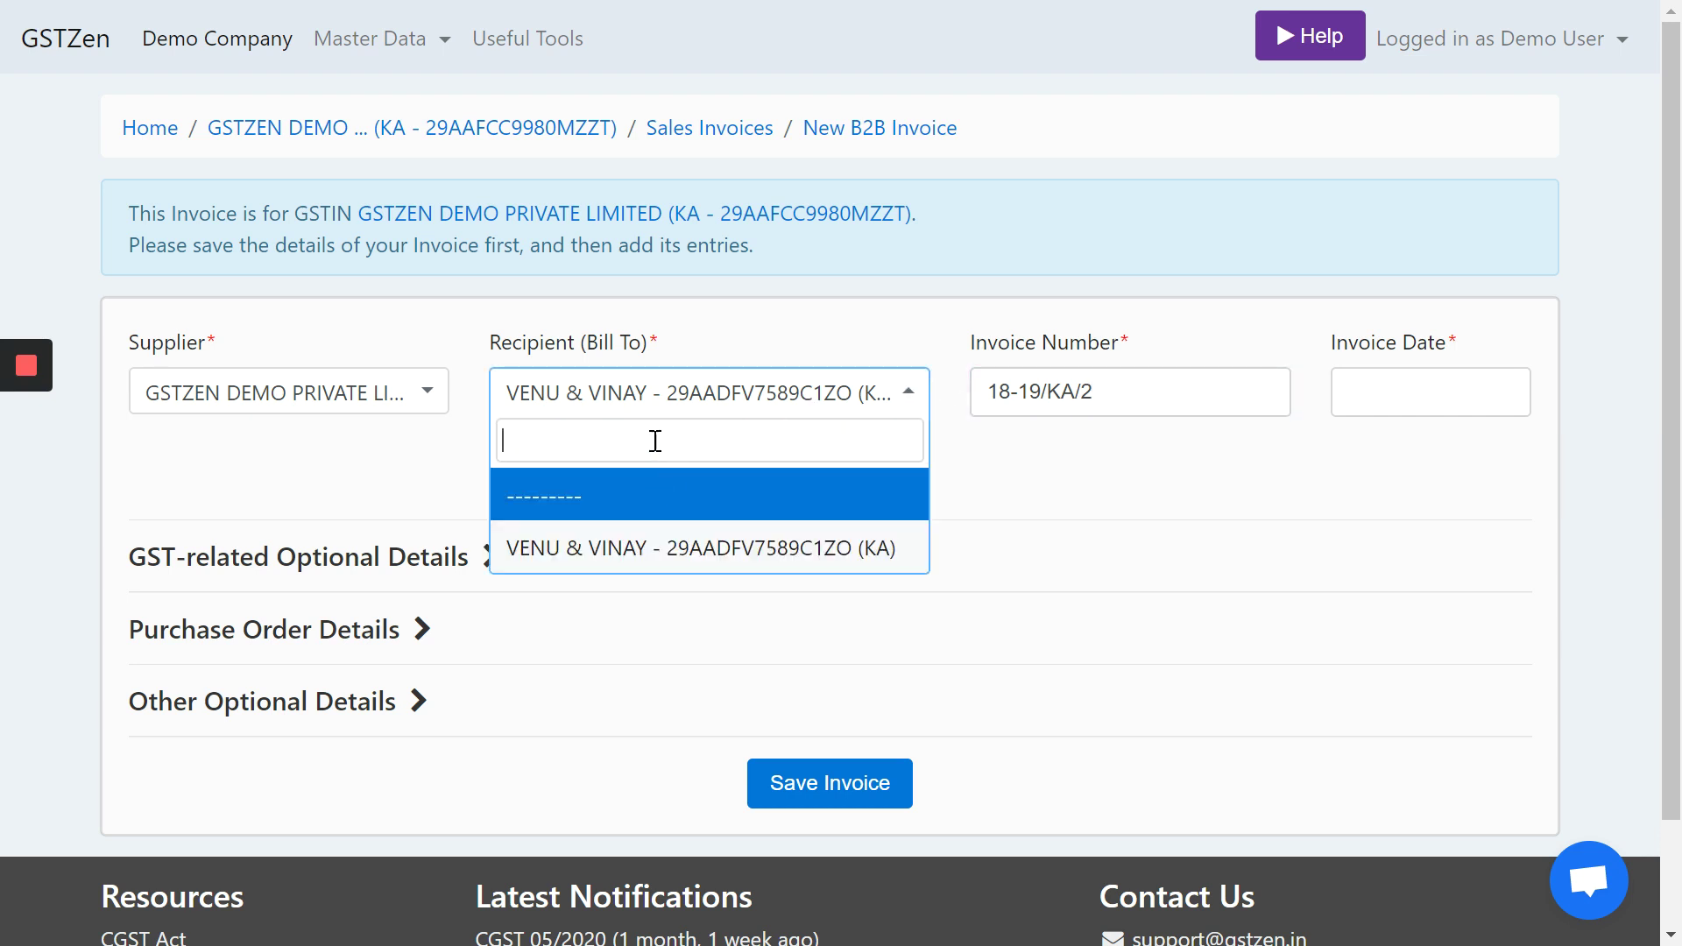
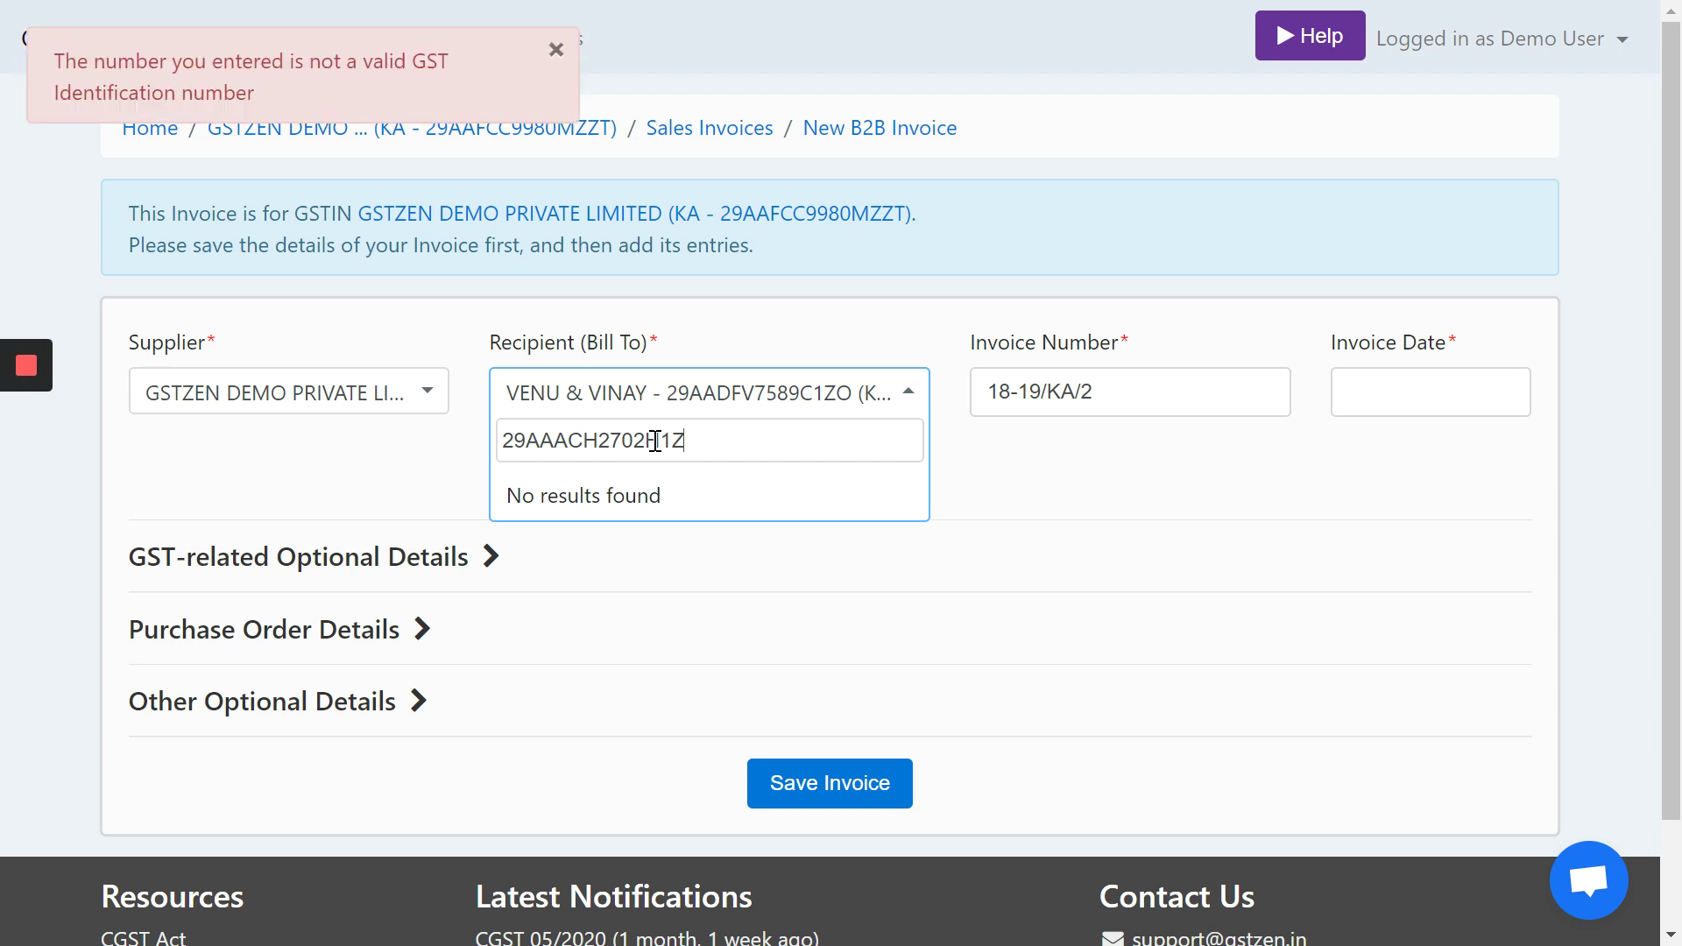
# - Search the recipient by HDFC Bank's GSTIN, correcting typos and the state code to 27
pyautogui.write('O')
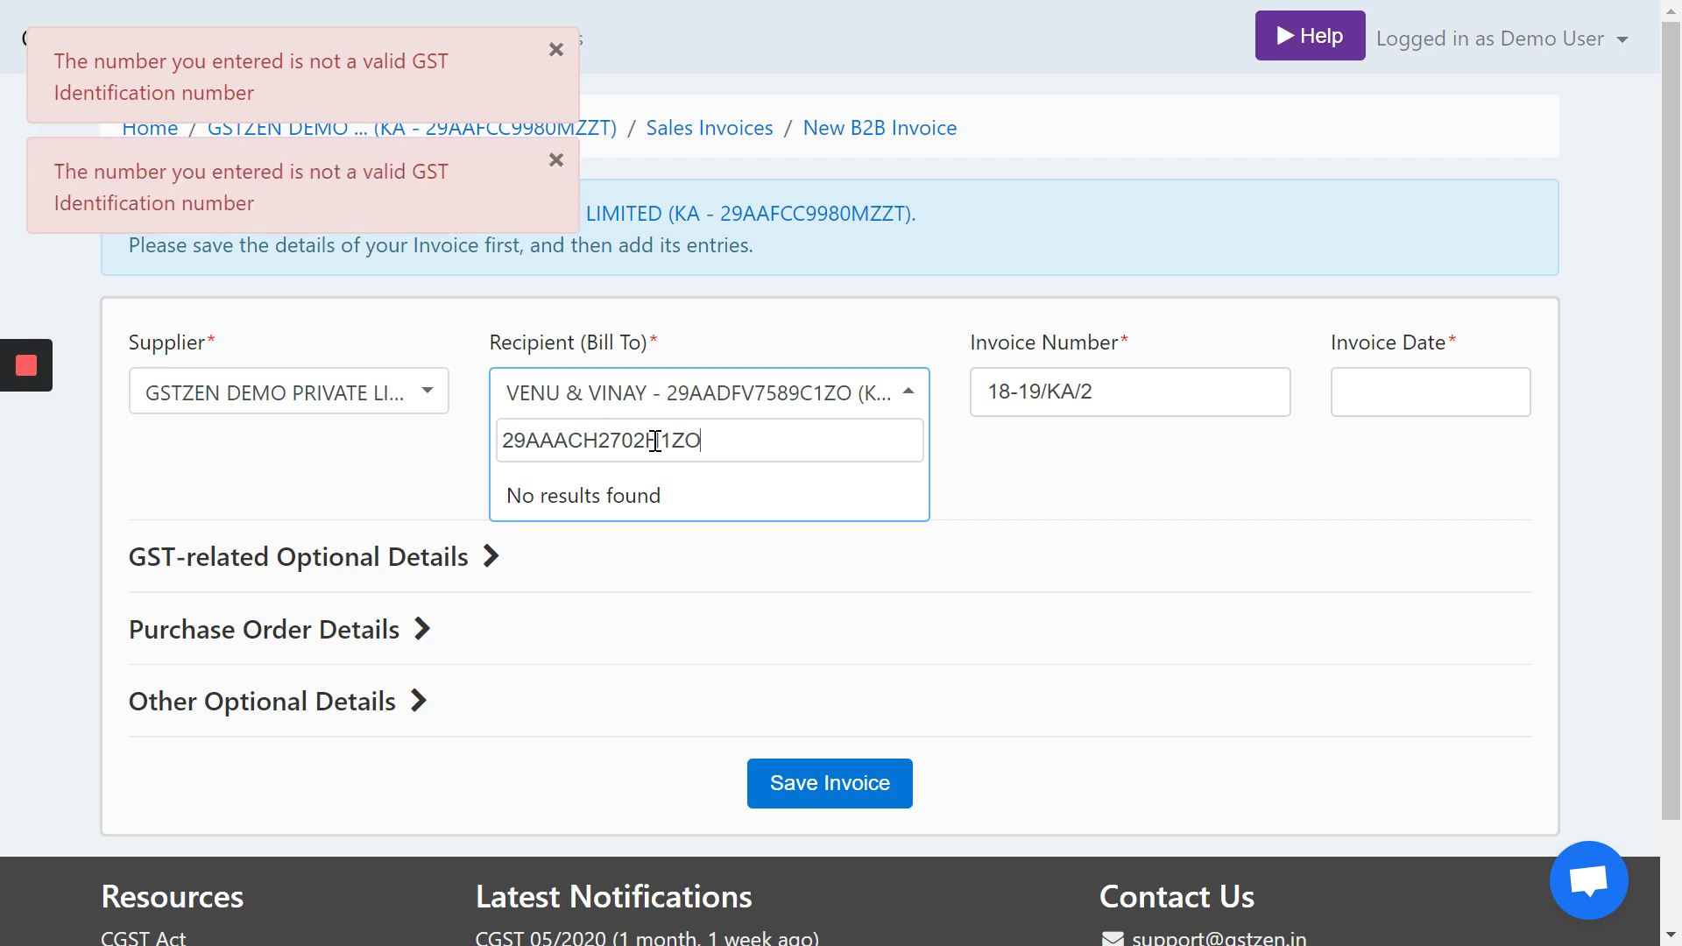
pyautogui.press('BackSpace')
pyautogui.click(655, 440)
pyautogui.press('BackSpace')
pyautogui.write('H')
pyautogui.hotkey('ctrl', 'a')
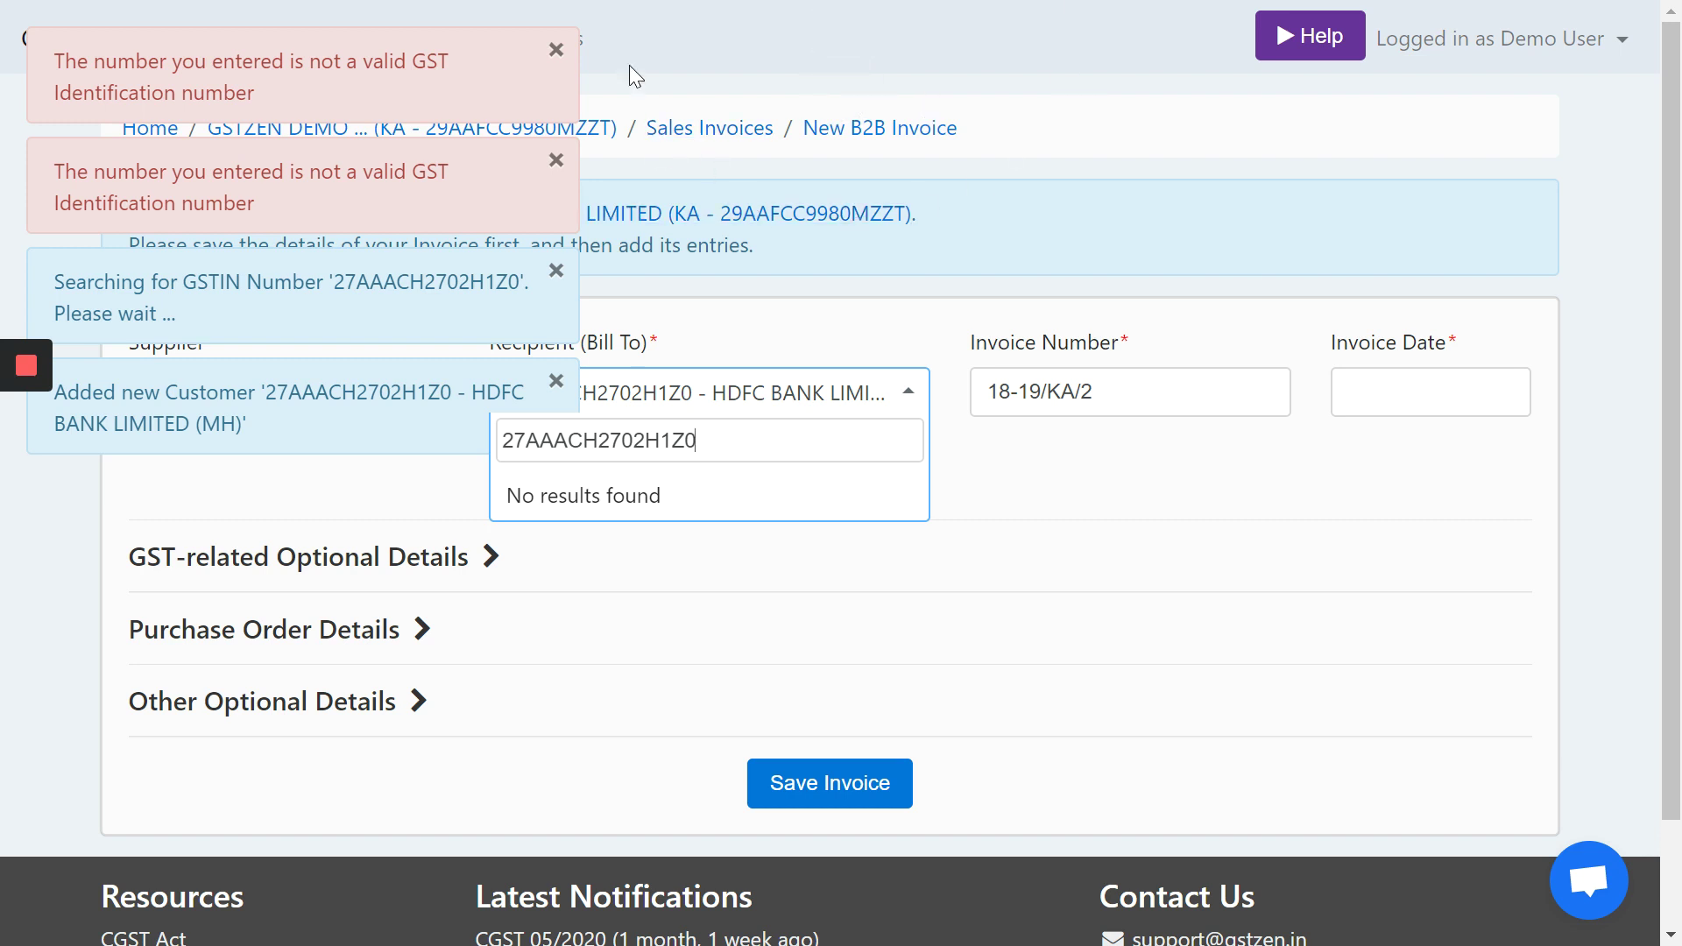
# - Dismiss the notifications and choose HDFC BANK LIMITED as the recipient
pyautogui.click(556, 50)
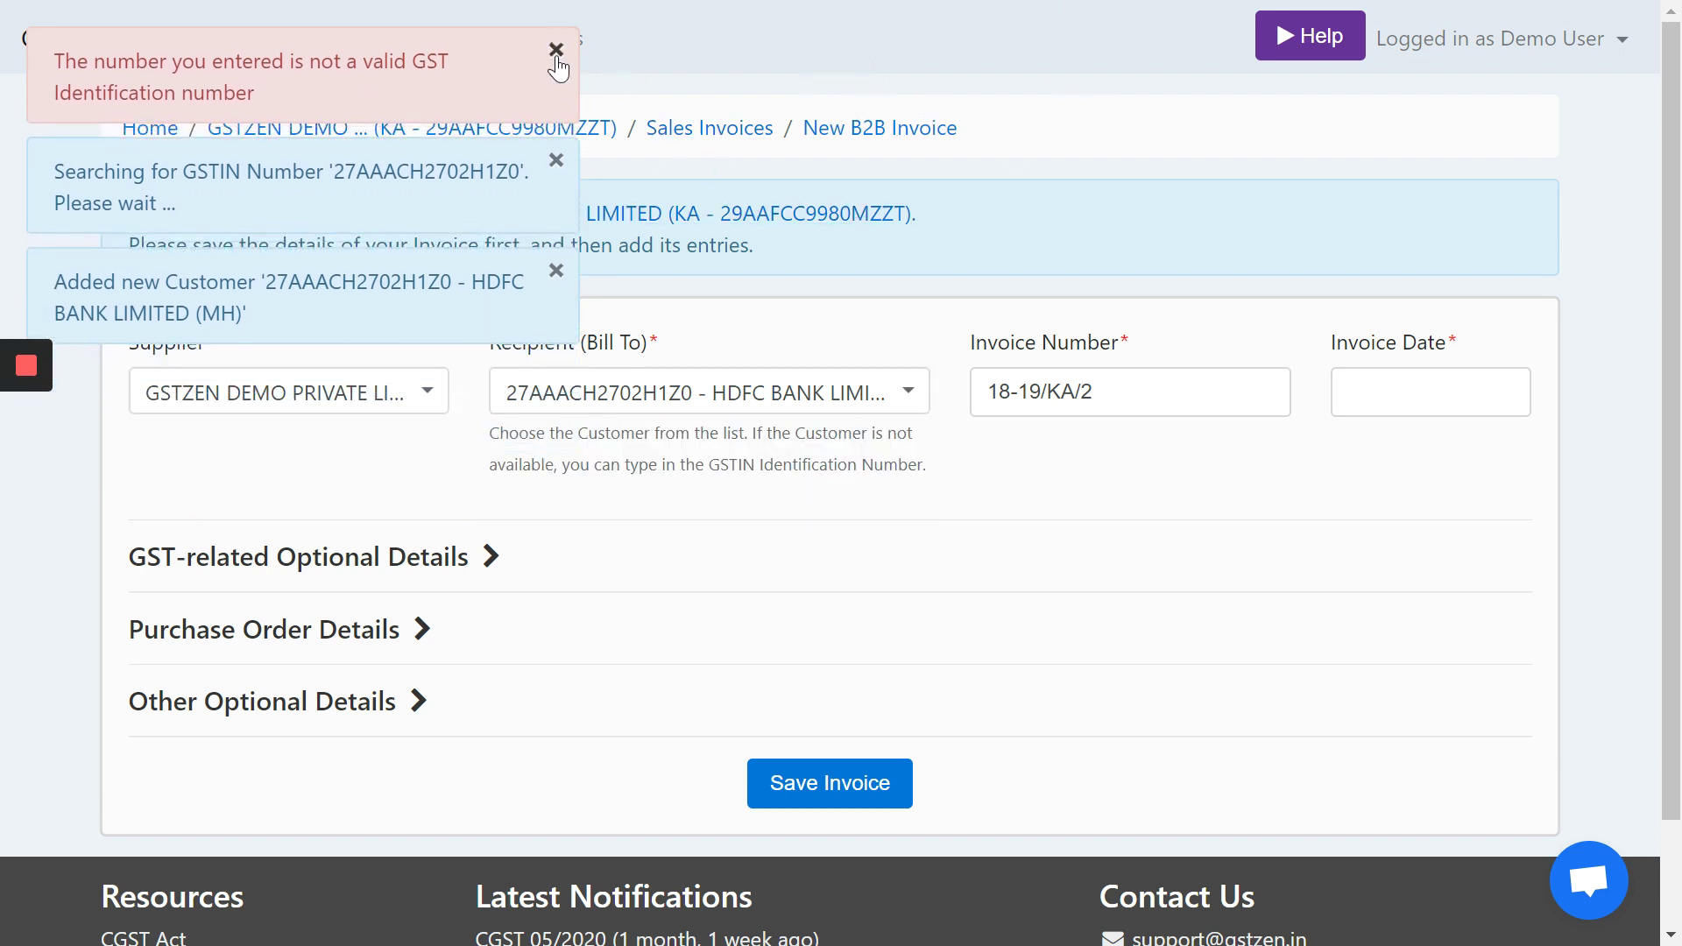
pyautogui.click(558, 54)
pyautogui.click(556, 58)
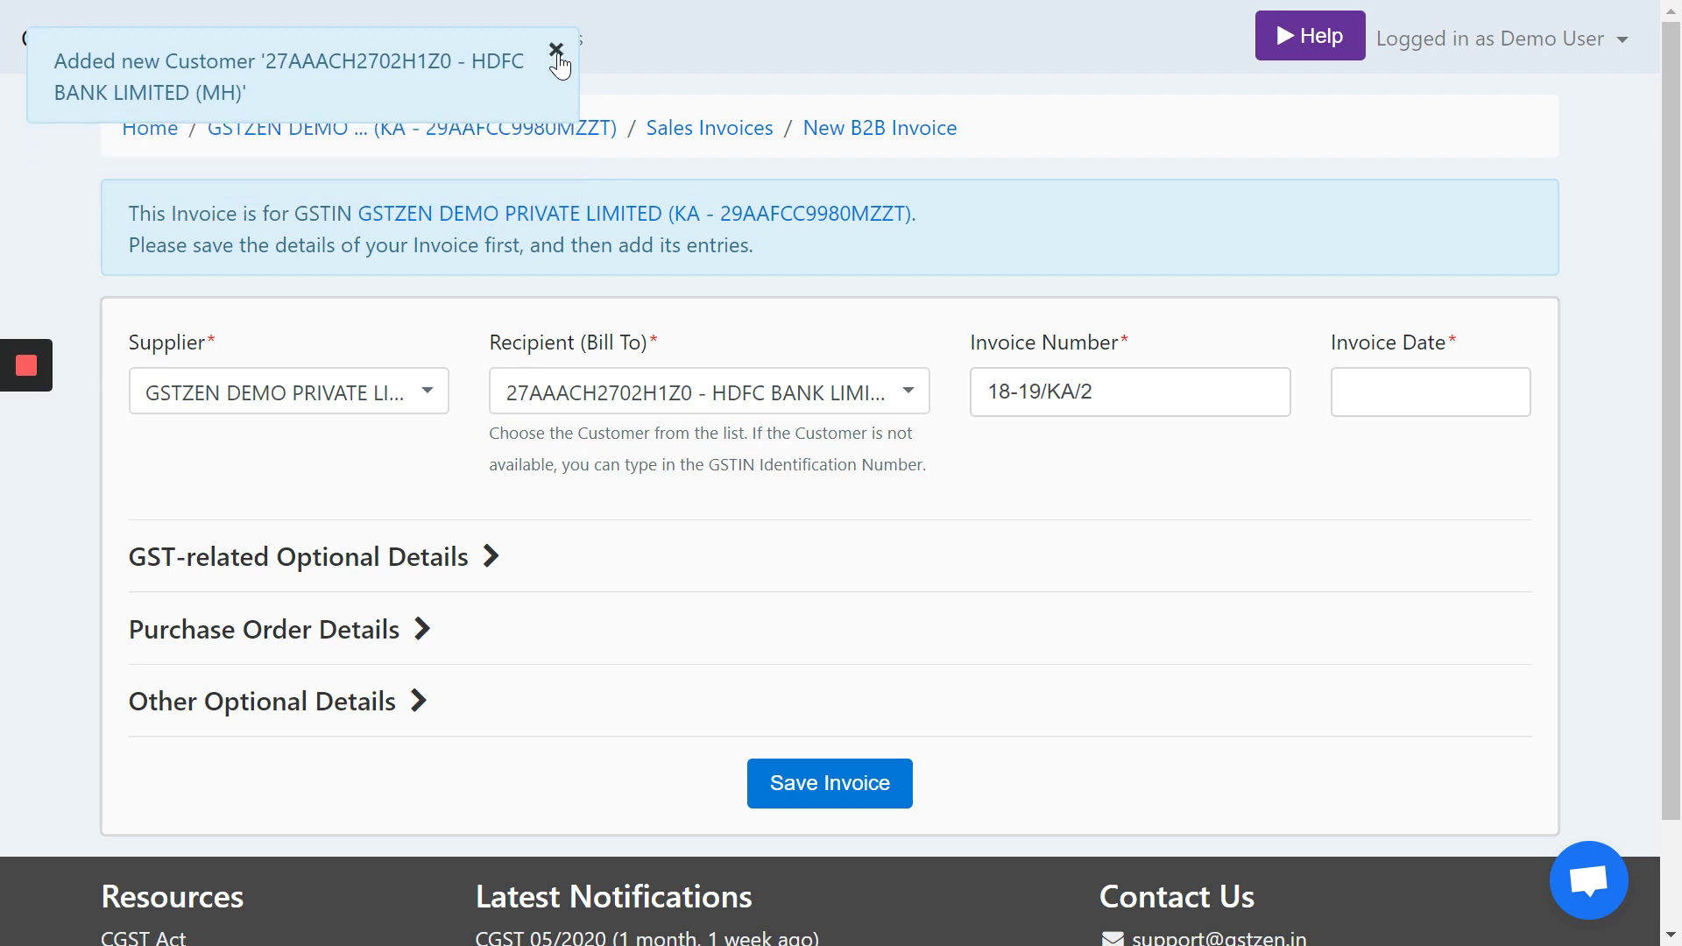
pyautogui.click(558, 61)
pyautogui.click(650, 395)
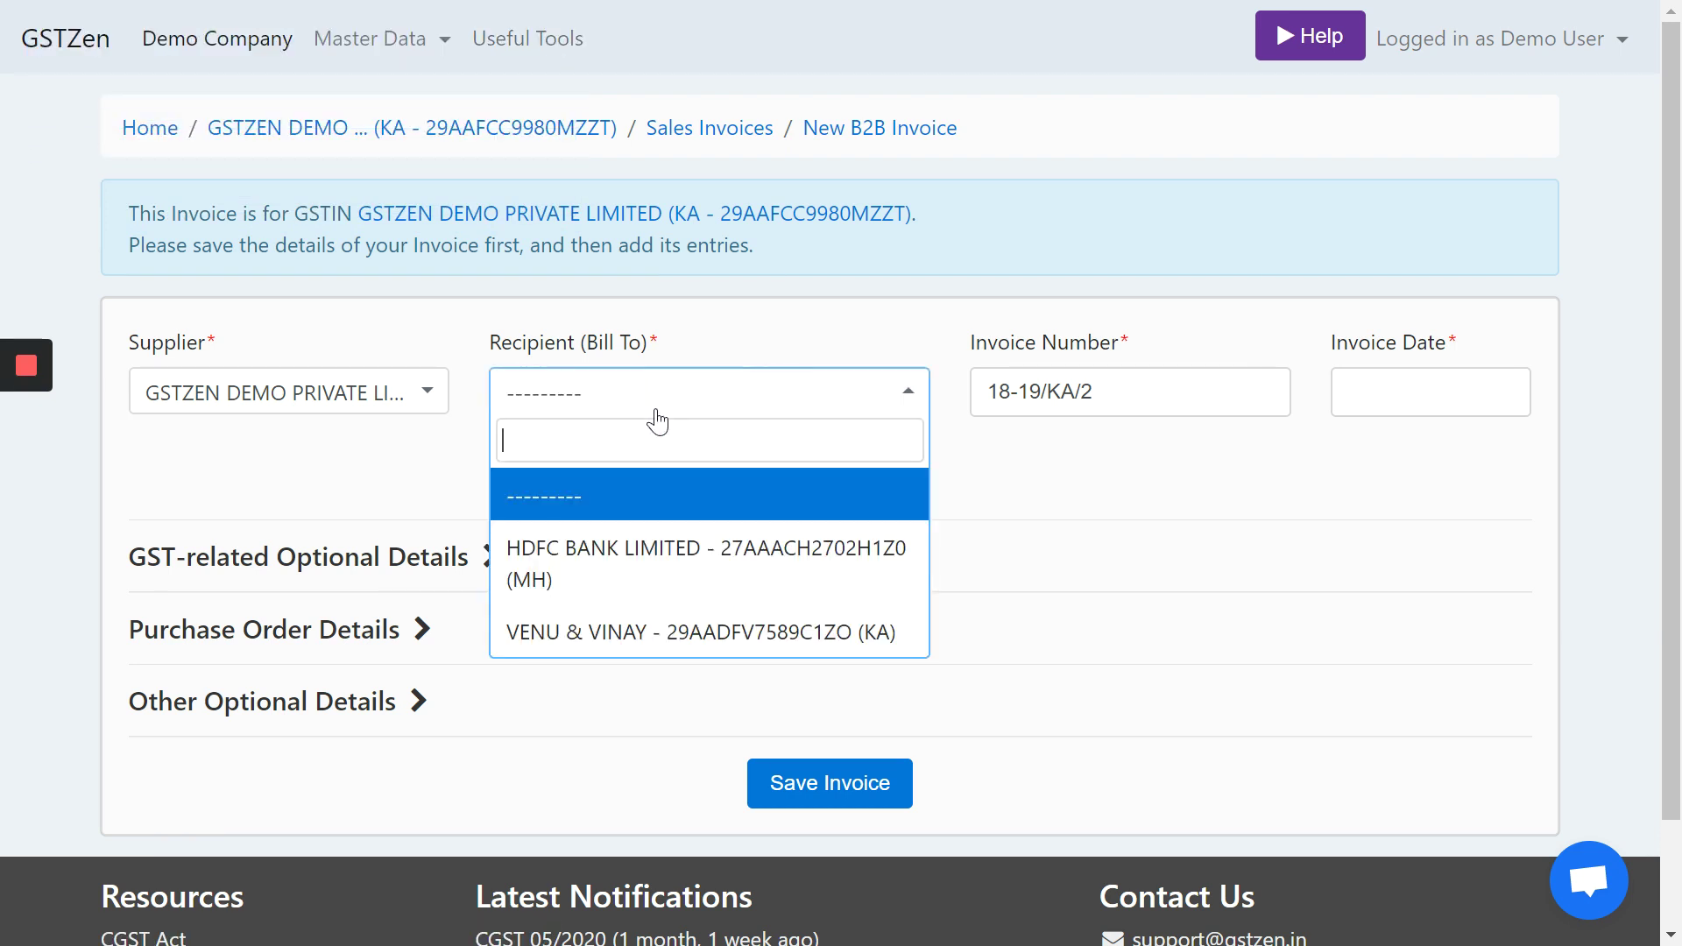
pyautogui.click(649, 558)
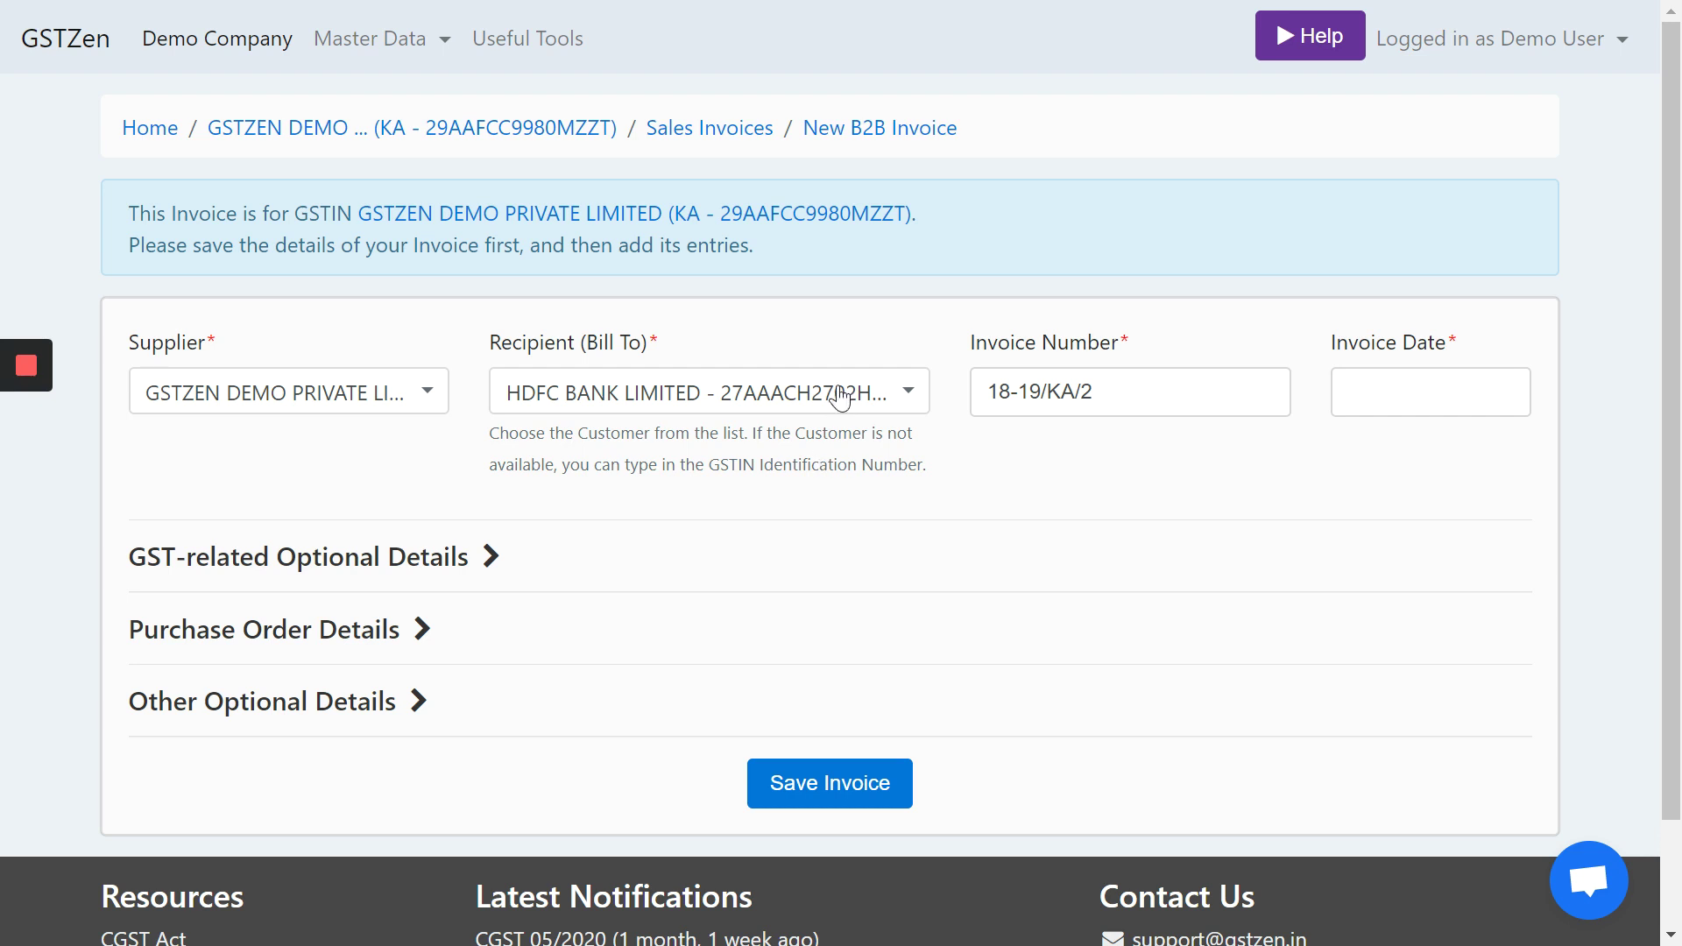
# - Set the invoice date to 23-Feb-2020 and save invoice 18-19/KA/2
pyautogui.click(1121, 391)
pyautogui.click(1432, 392)
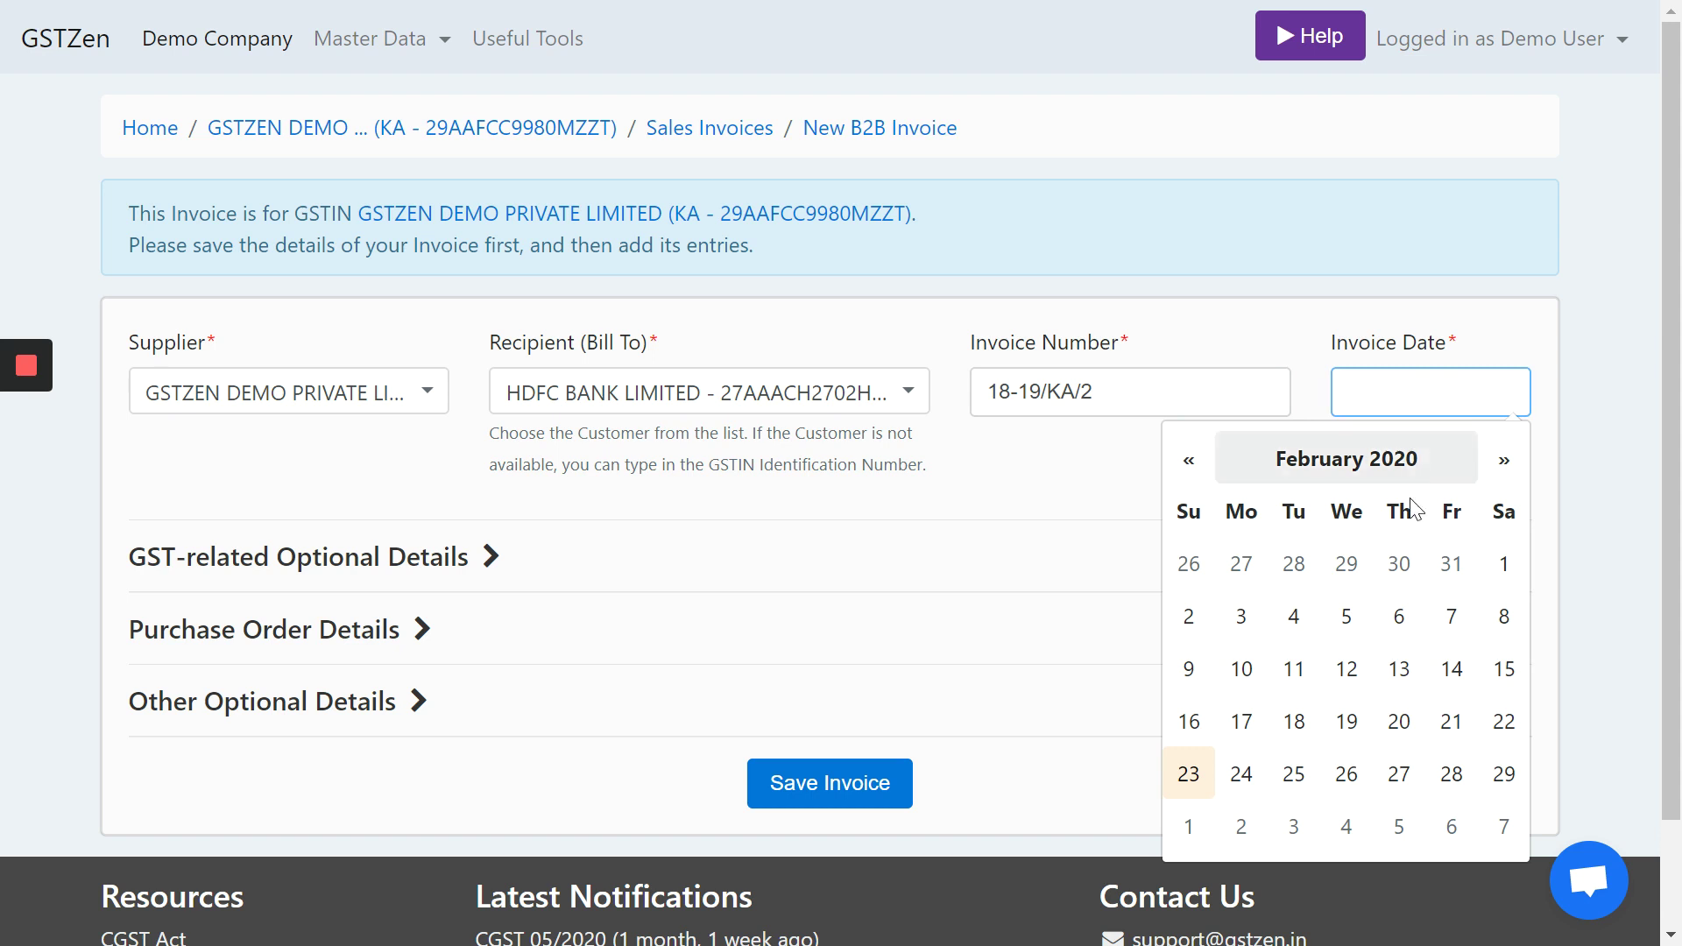
pyautogui.click(1189, 774)
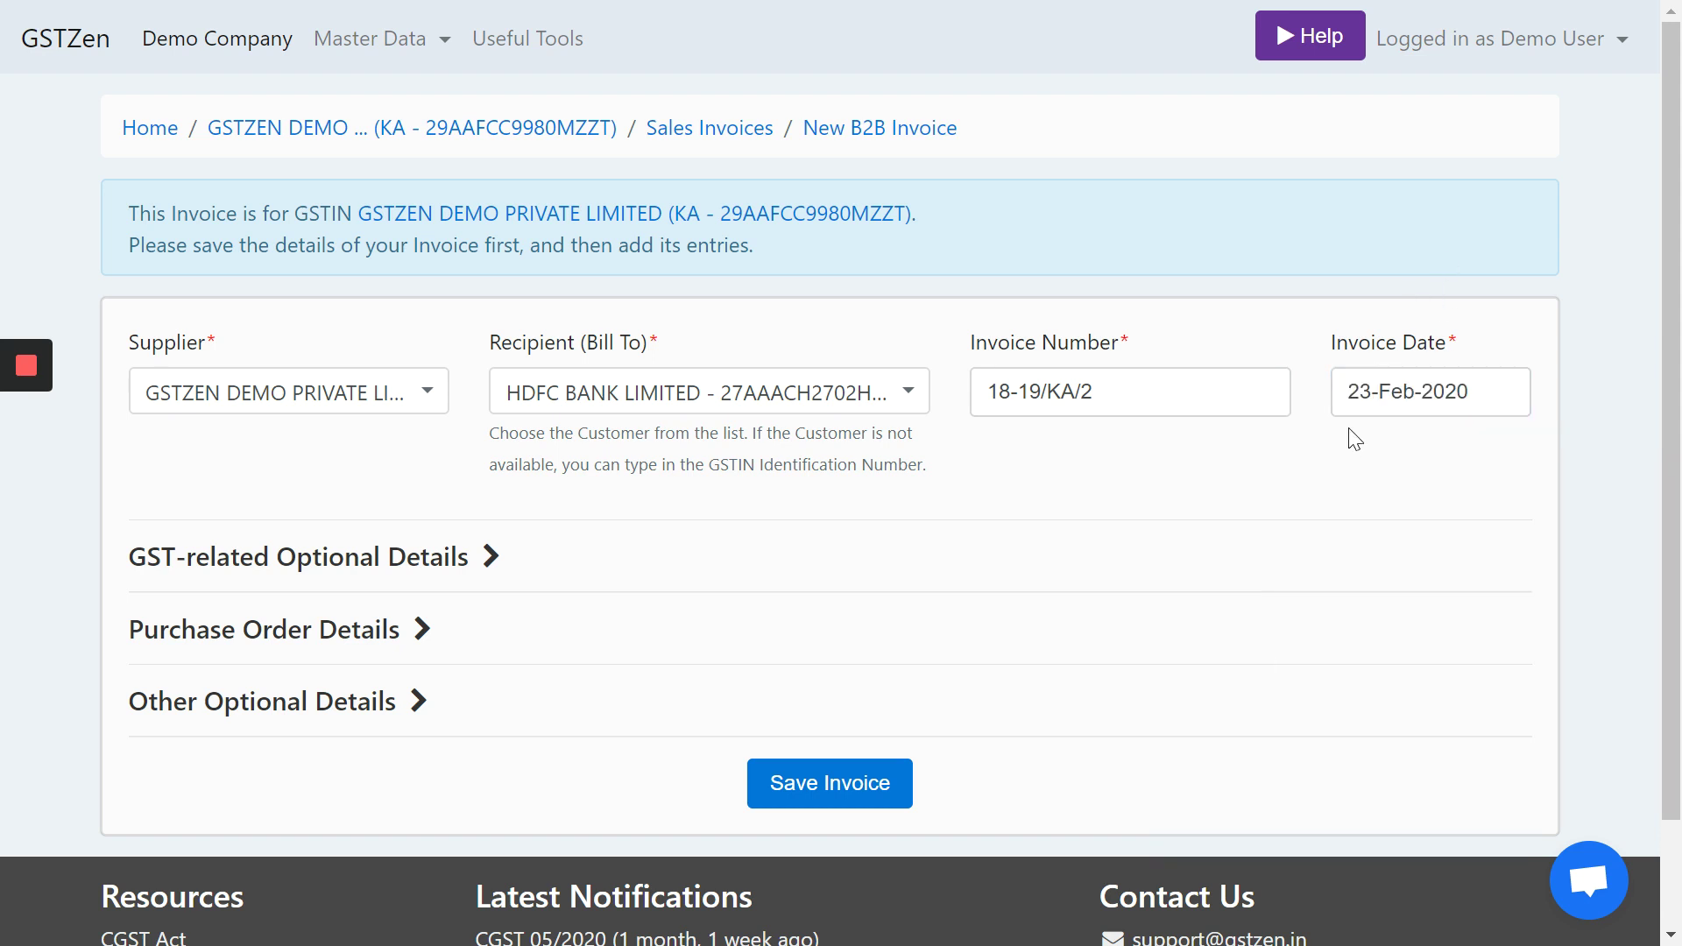
pyautogui.click(848, 792)
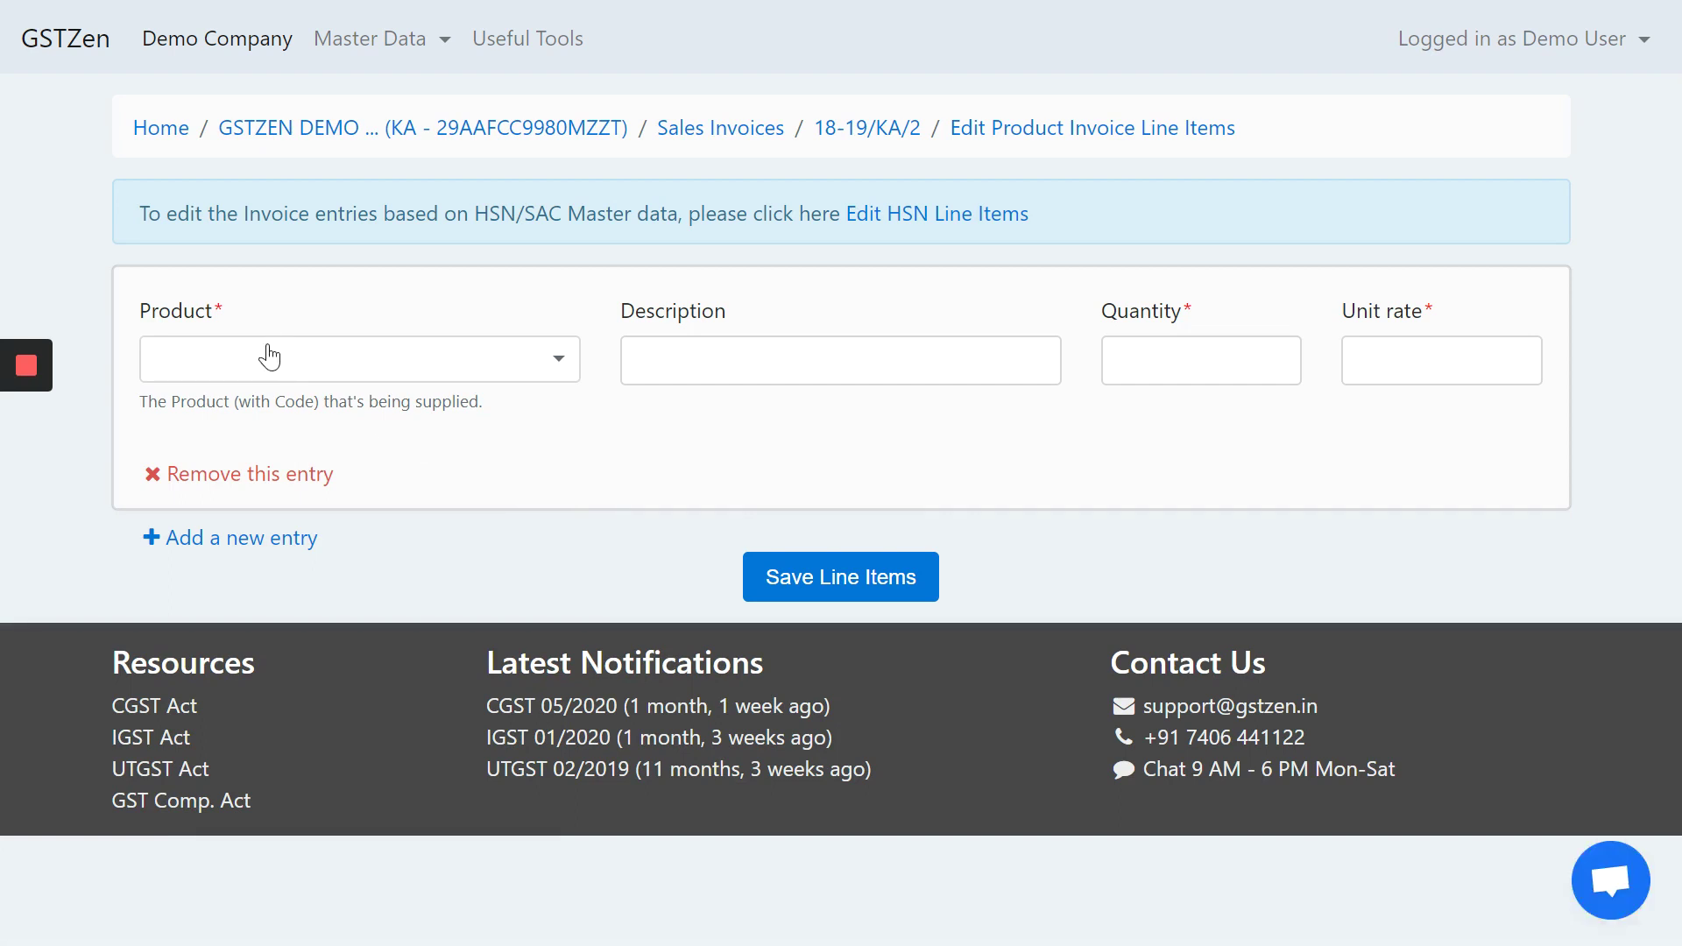
# - Add and save an SRV1 line '12 Months Service' with quantity 12 at 1000 unit rate
pyautogui.click(265, 359)
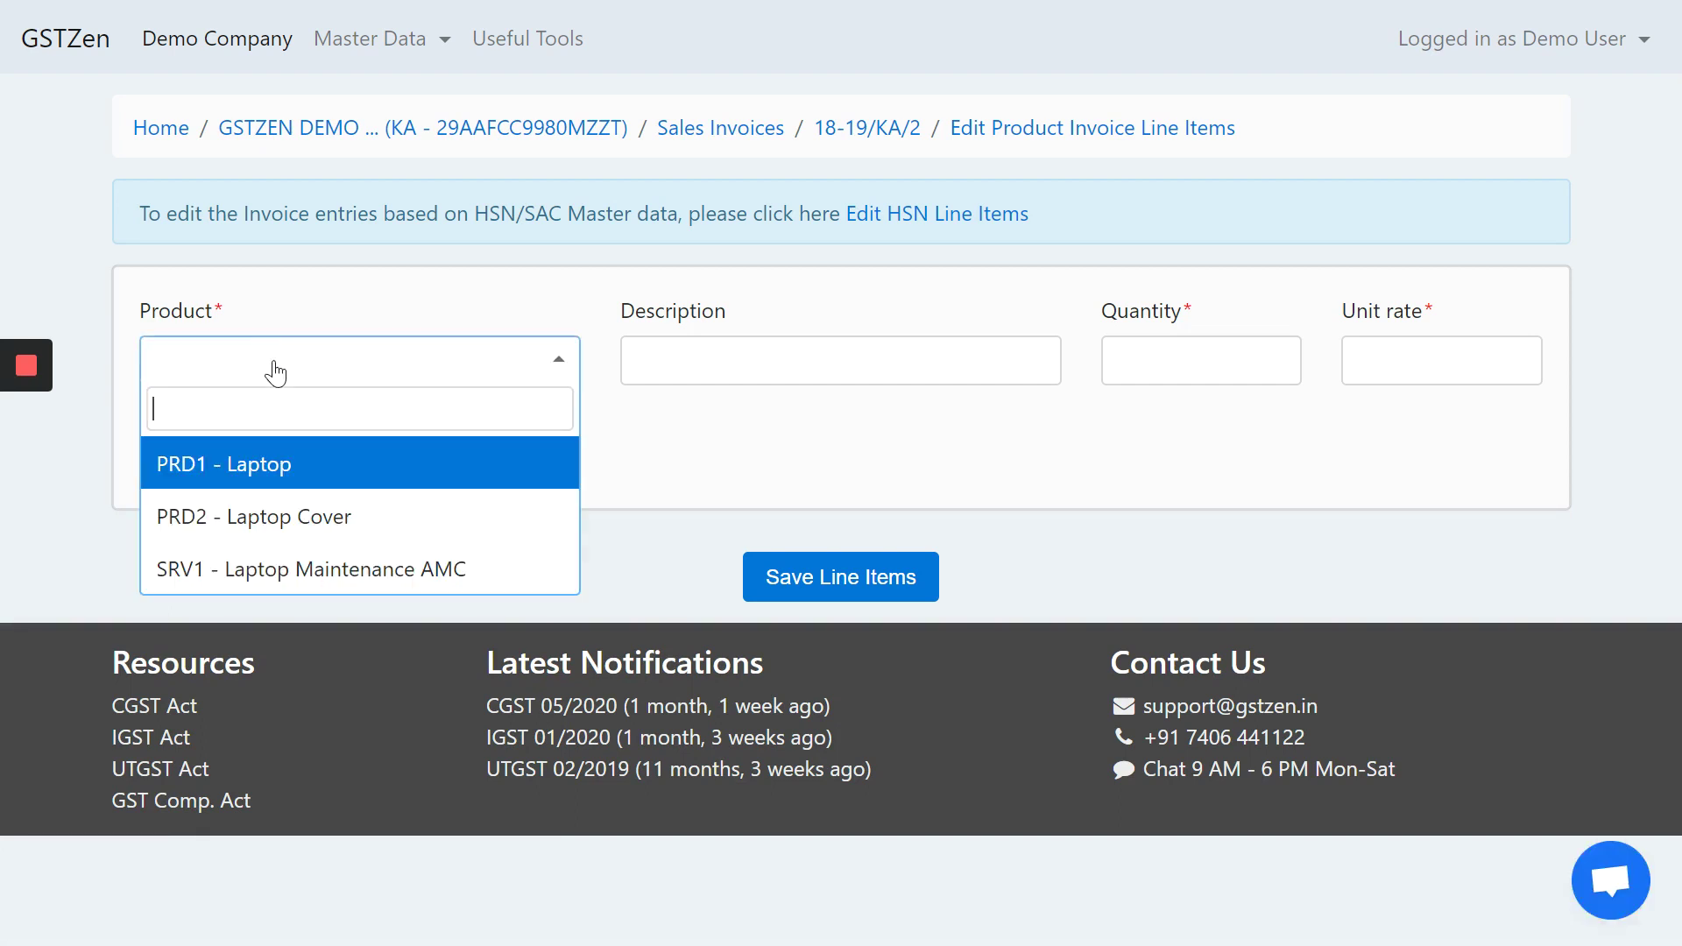
pyautogui.click(335, 582)
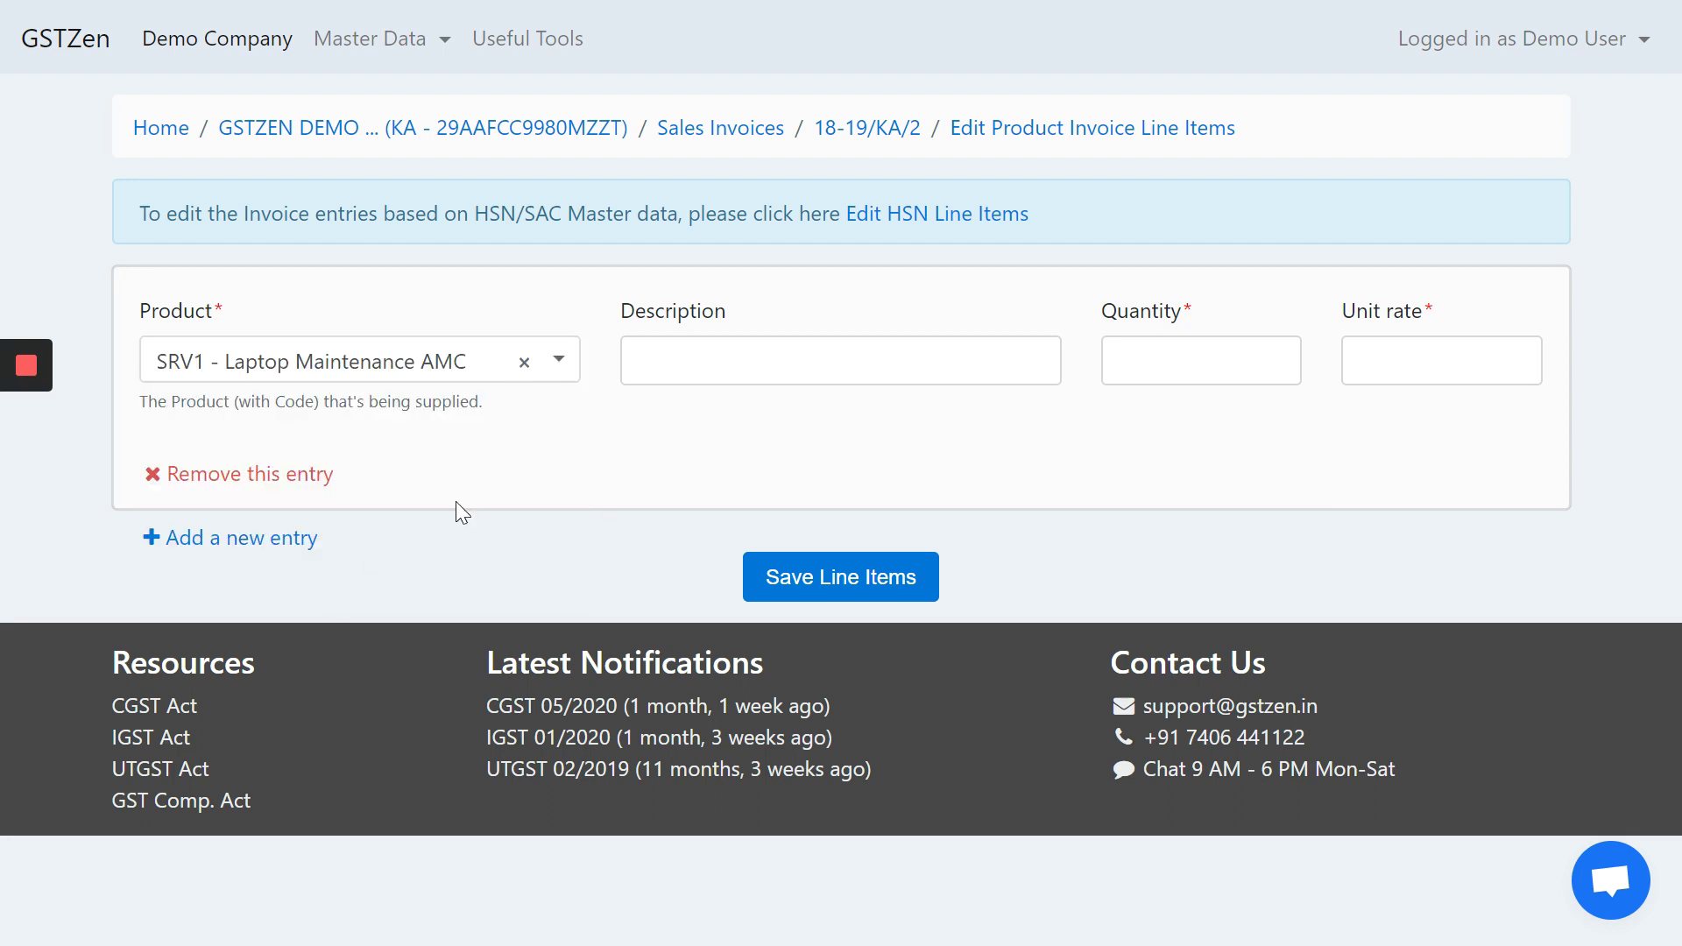
pyautogui.click(743, 357)
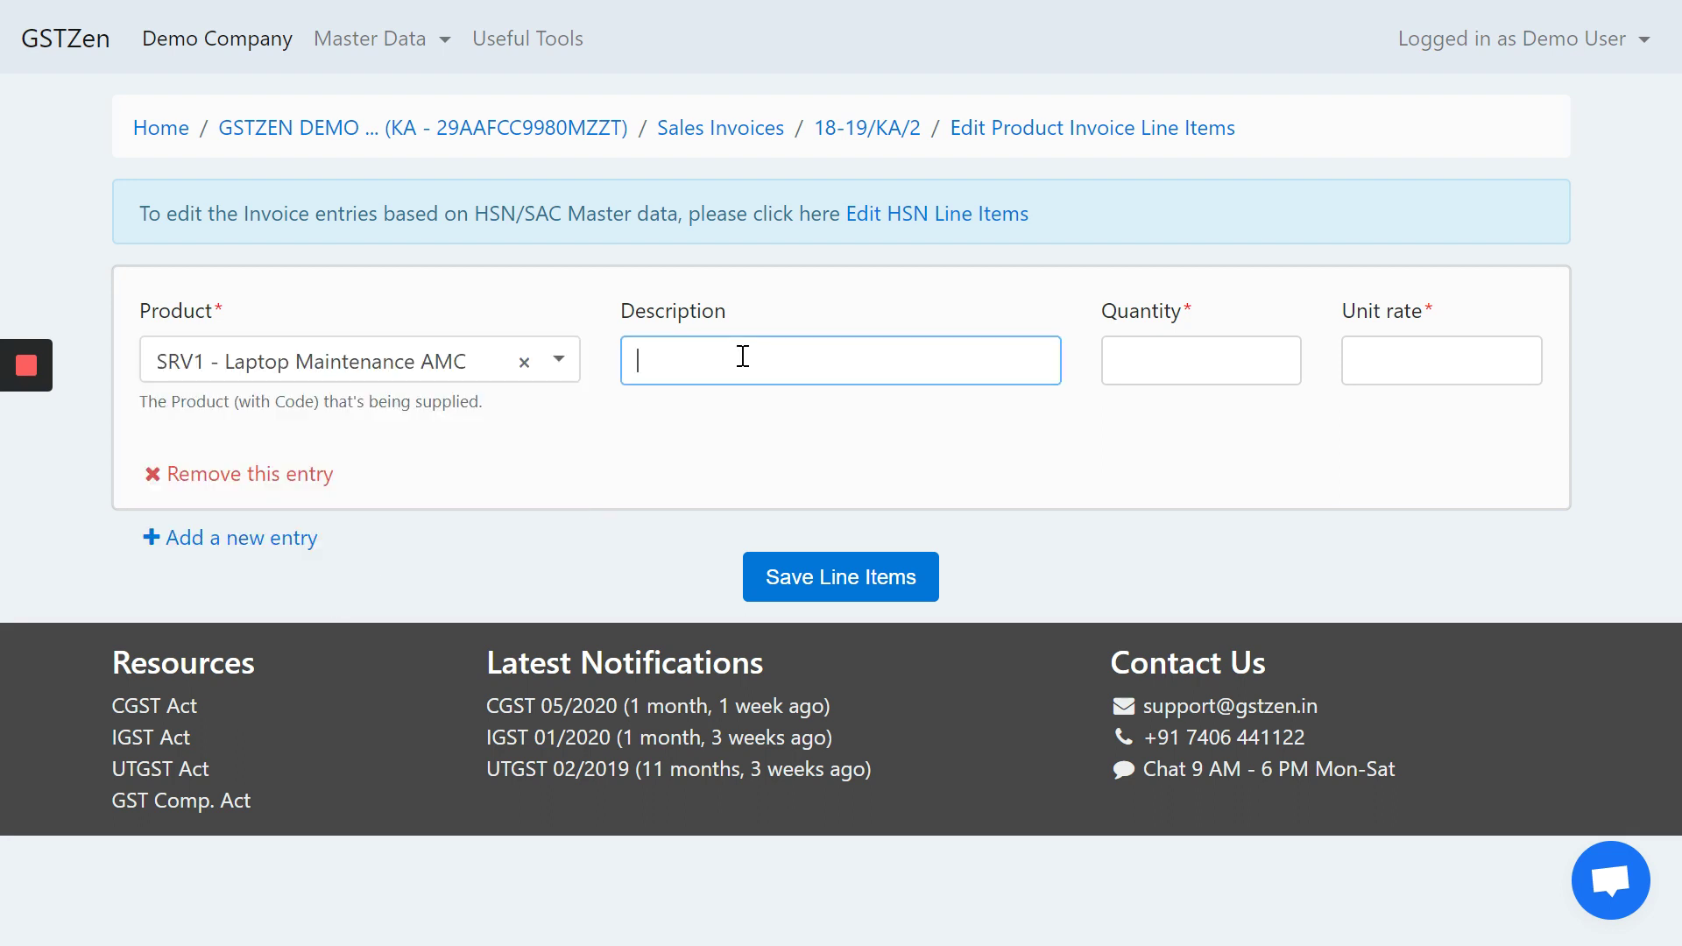
pyautogui.write('12 Months Service')
pyautogui.press('Tab')
pyautogui.write('12')
pyautogui.press('Tab')
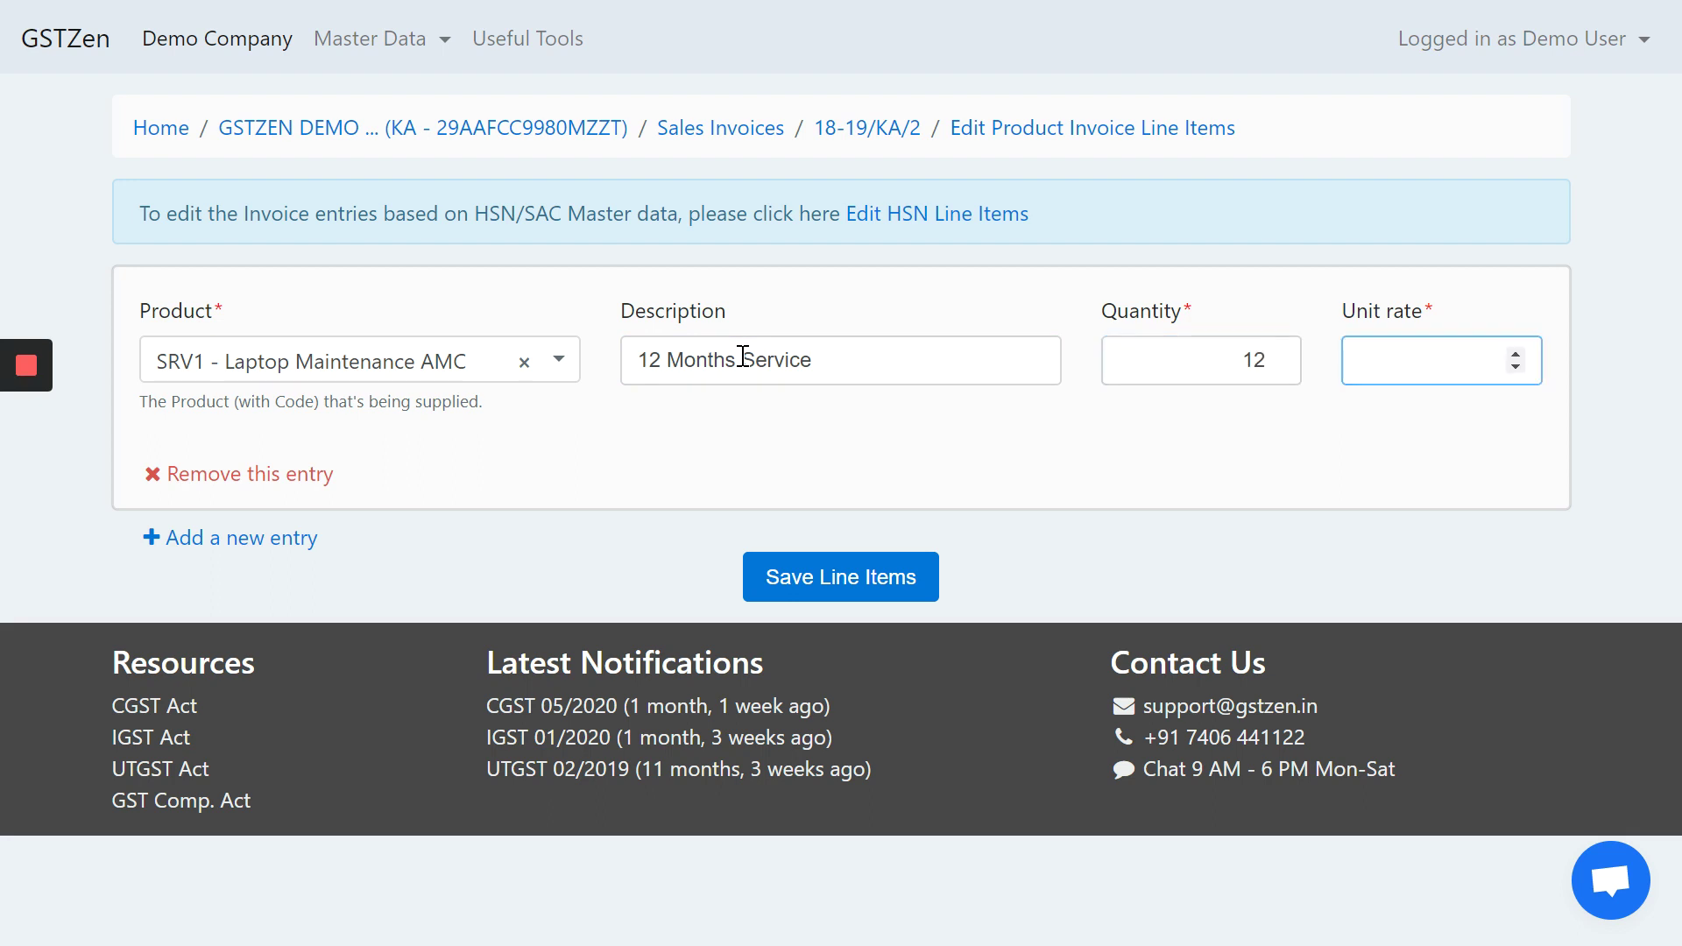
pyautogui.write('1000')
pyautogui.click(752, 576)
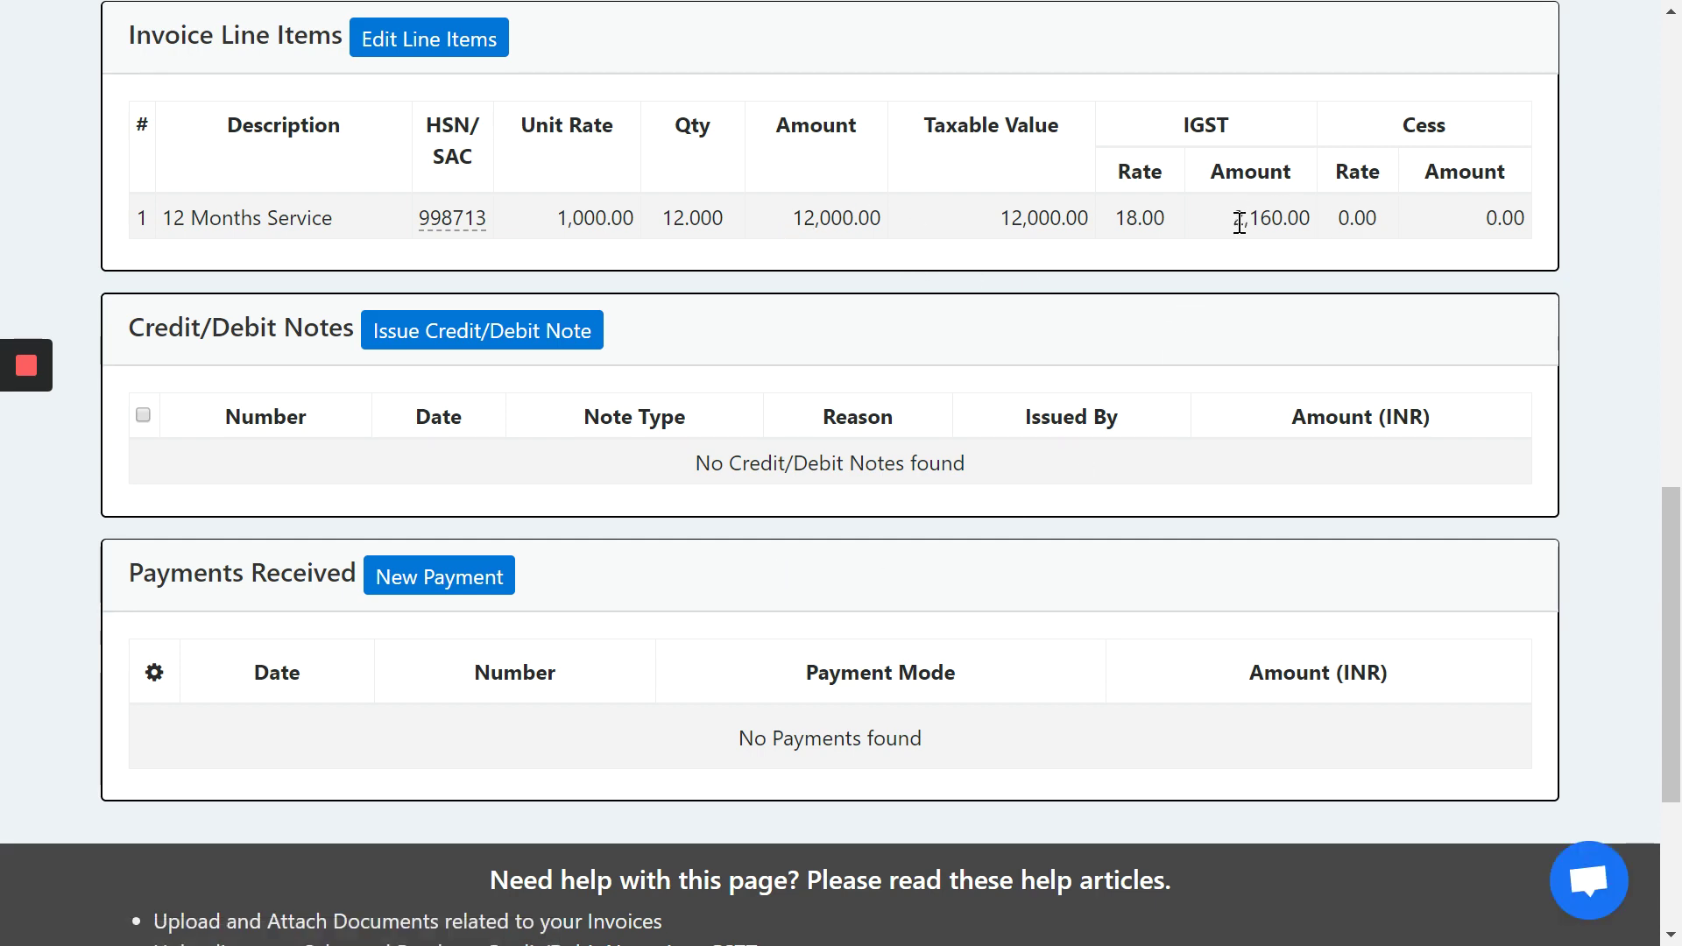
# - Generate the e-invoice for invoice 18-19/KA/2, totalling INR 14,160.00
pyautogui.scroll(15, 1048, 459)
pyautogui.scroll(-2, 1051, 469)
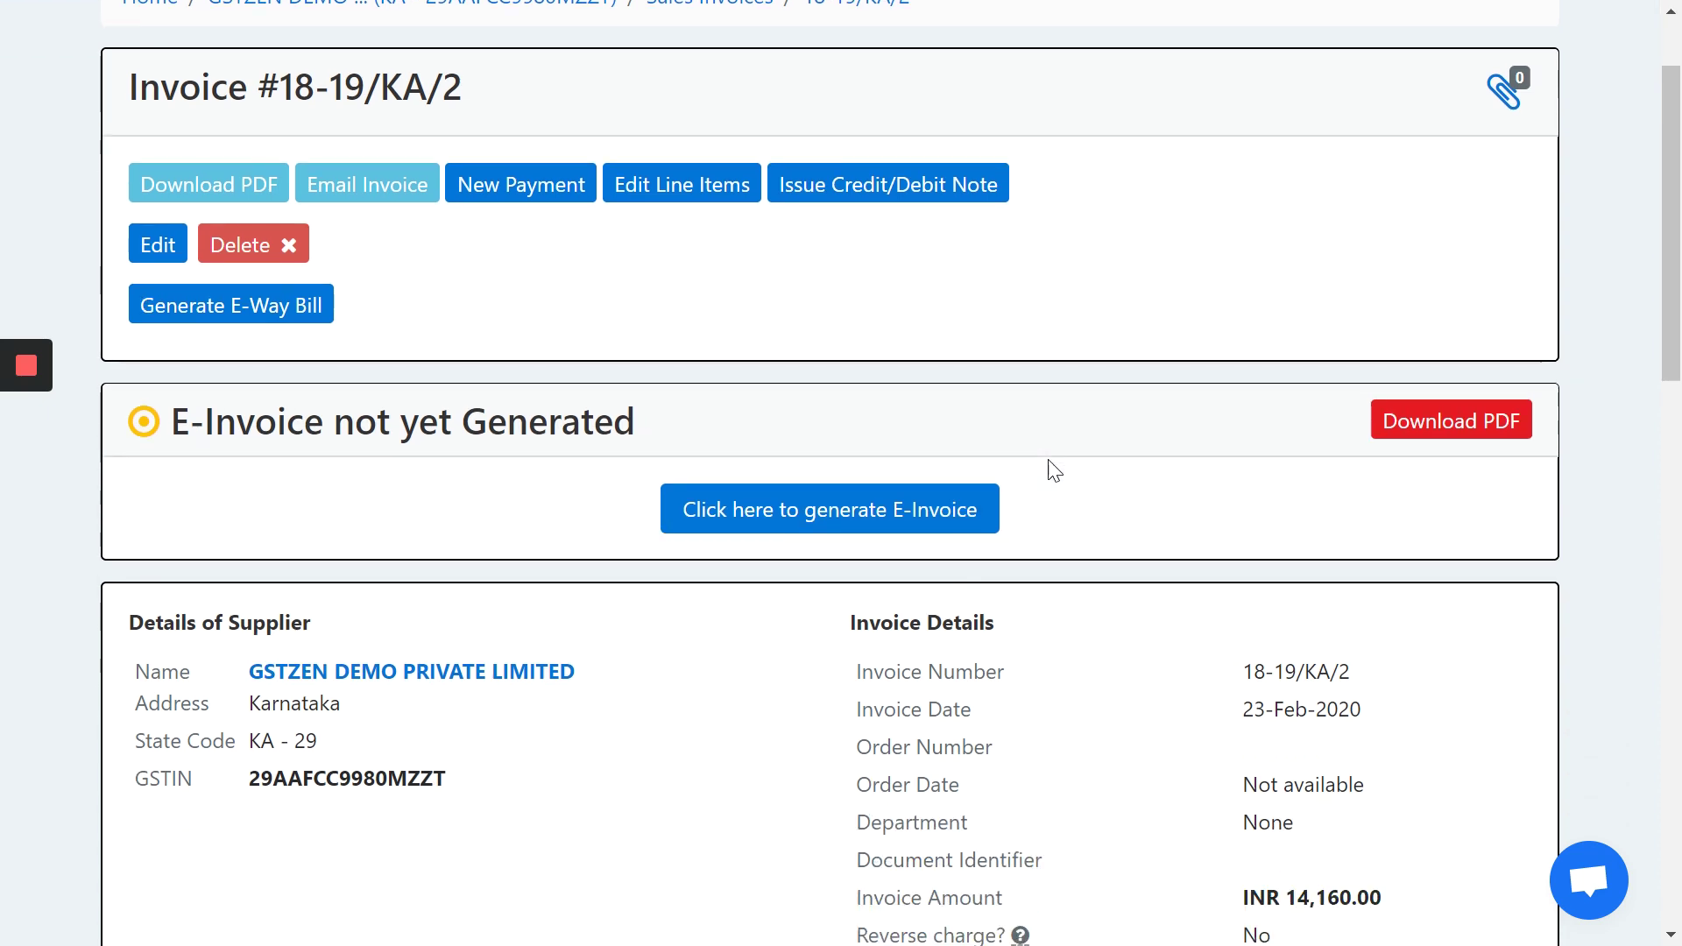
pyautogui.click(754, 508)
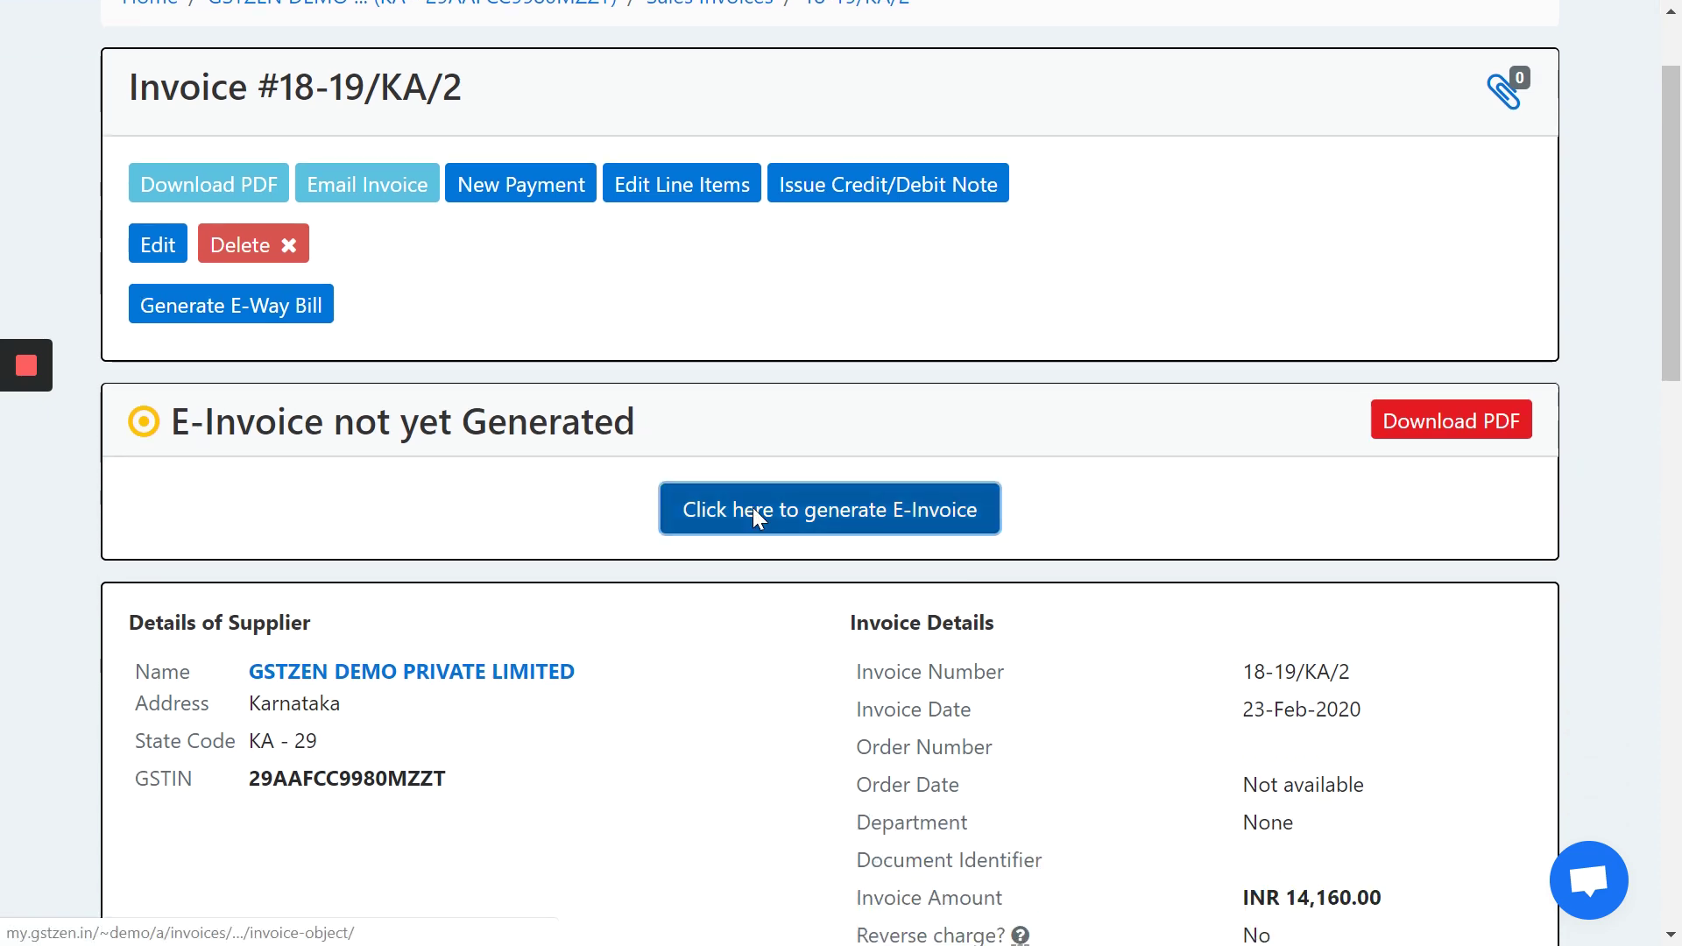